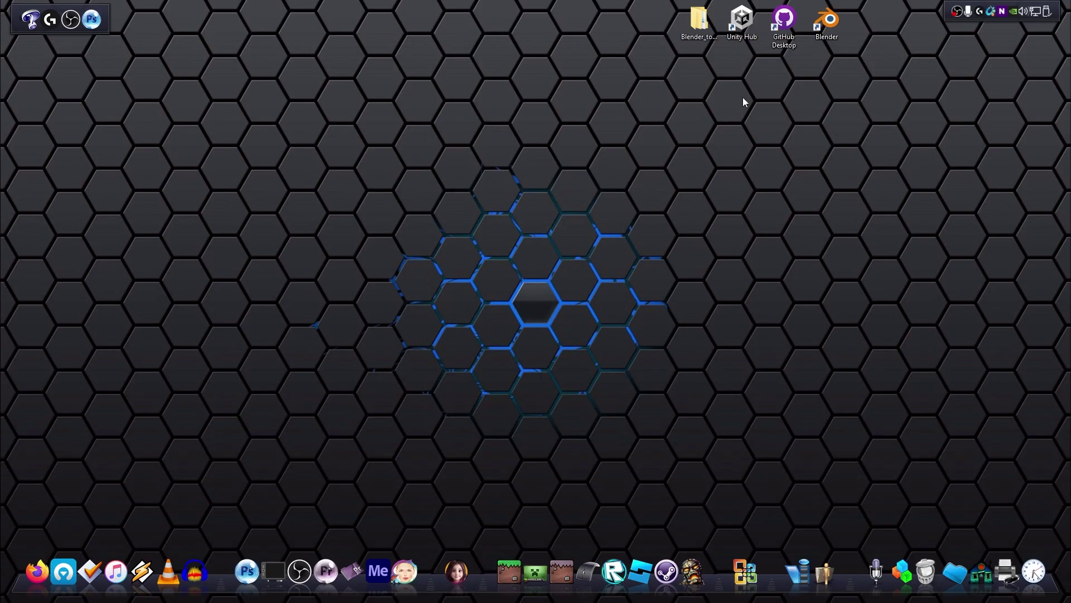
Step: Launch Blender and switch to the UV Editing workspace with a wider 3D viewport
double_click(829, 24)
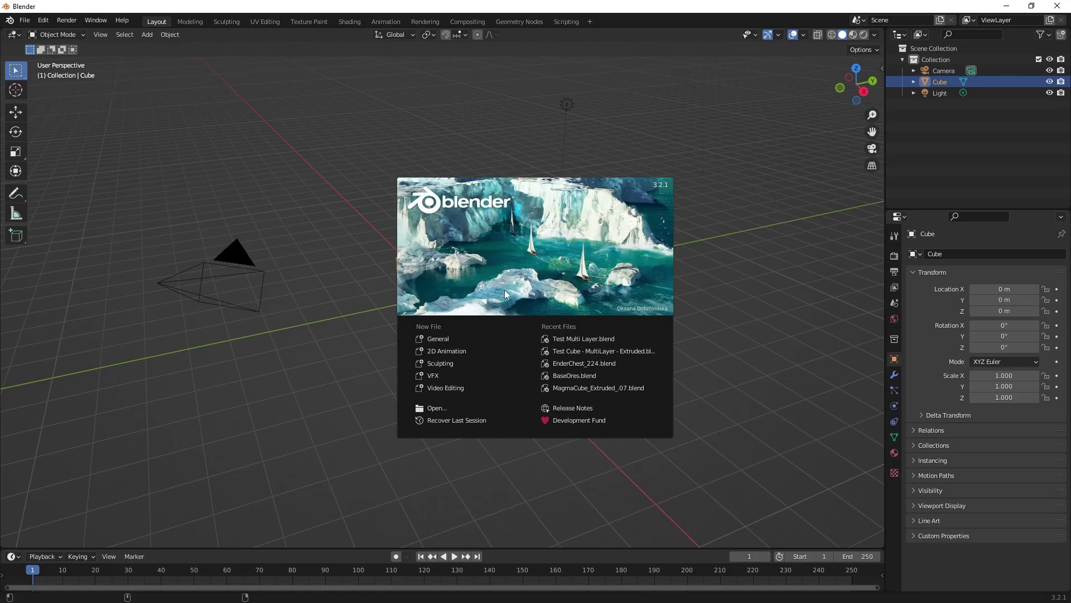
click(385, 244)
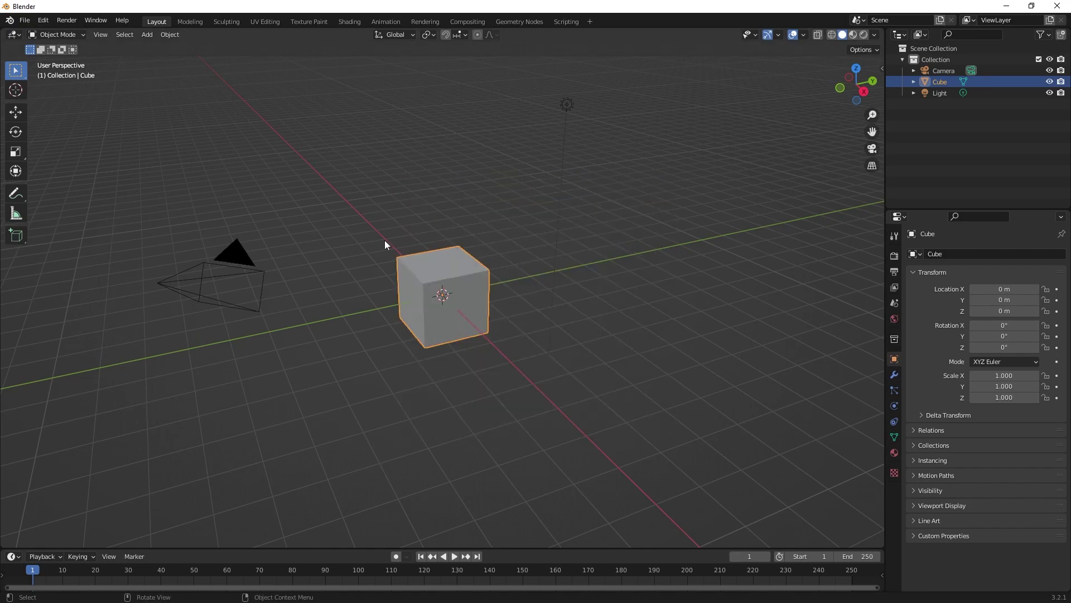
click(265, 22)
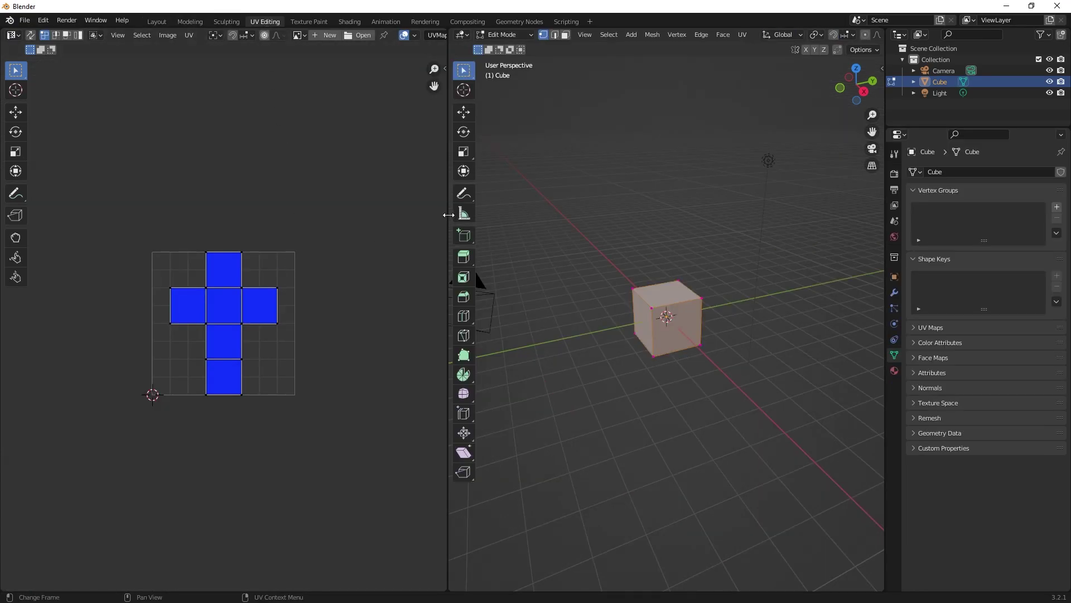
drag(449, 215, 342, 214)
Step: Export the cube's UV layout at 64 × 64 px into the Desktop Blender_to_Unity folder
click(189, 35)
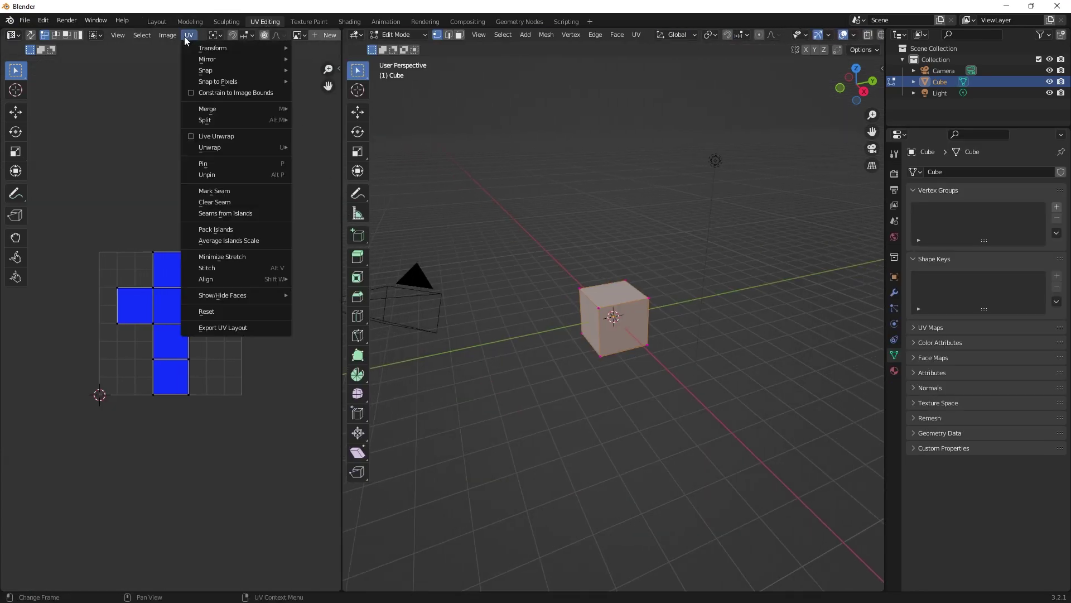
click(217, 328)
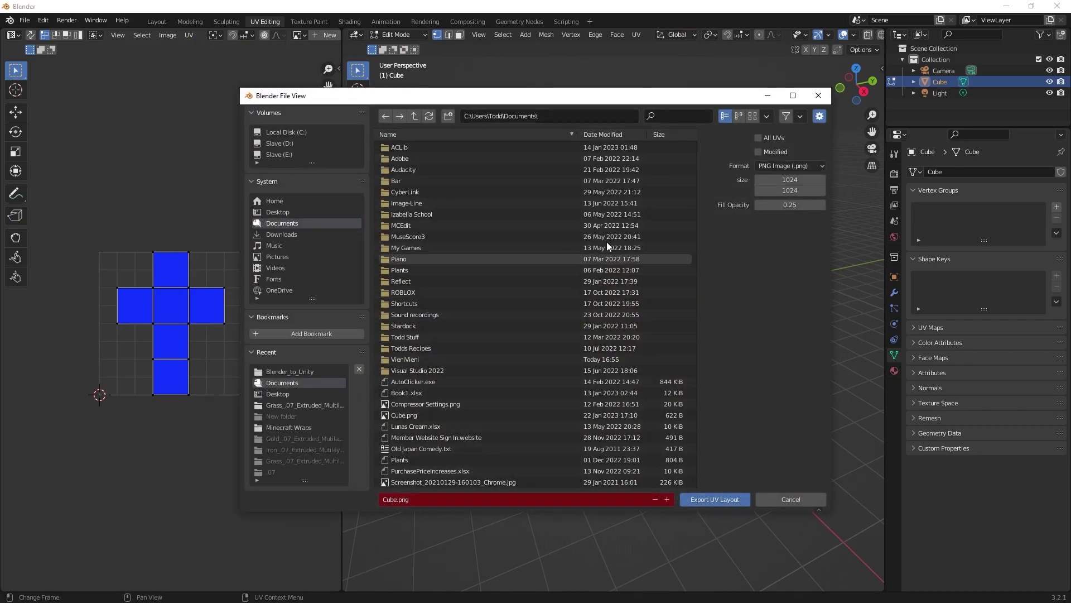
click(273, 212)
double_click(405, 147)
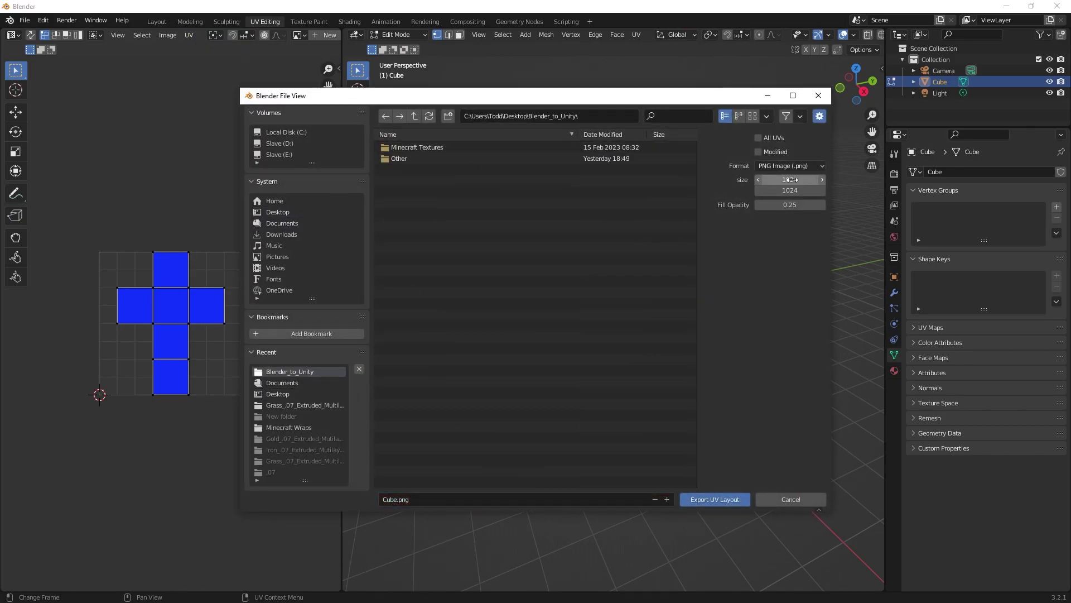
click(790, 179)
text(64)
key(Return)
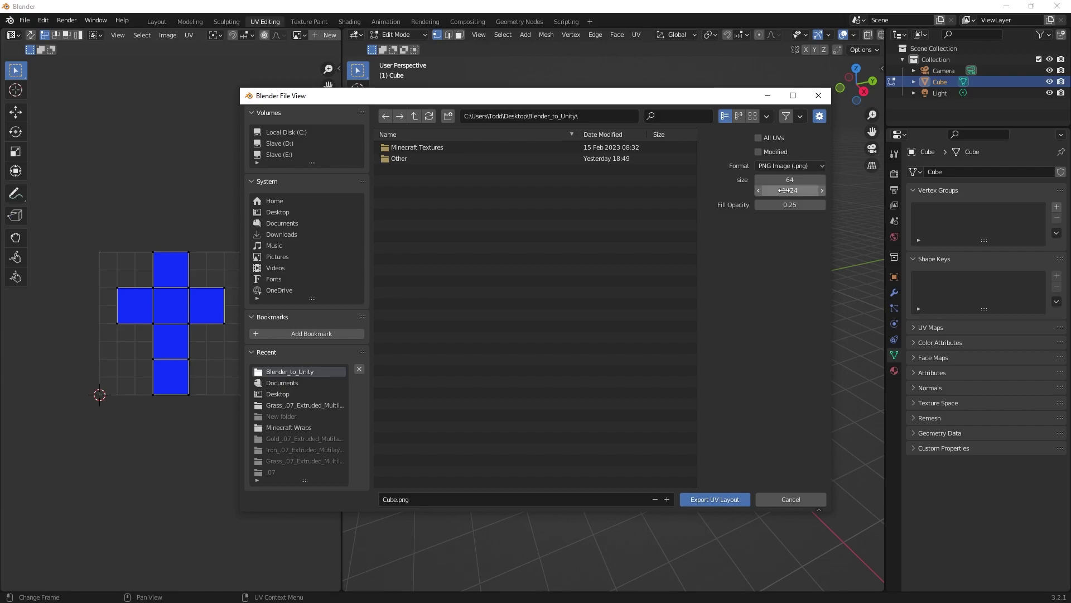
click(785, 191)
text(64)
key(Return)
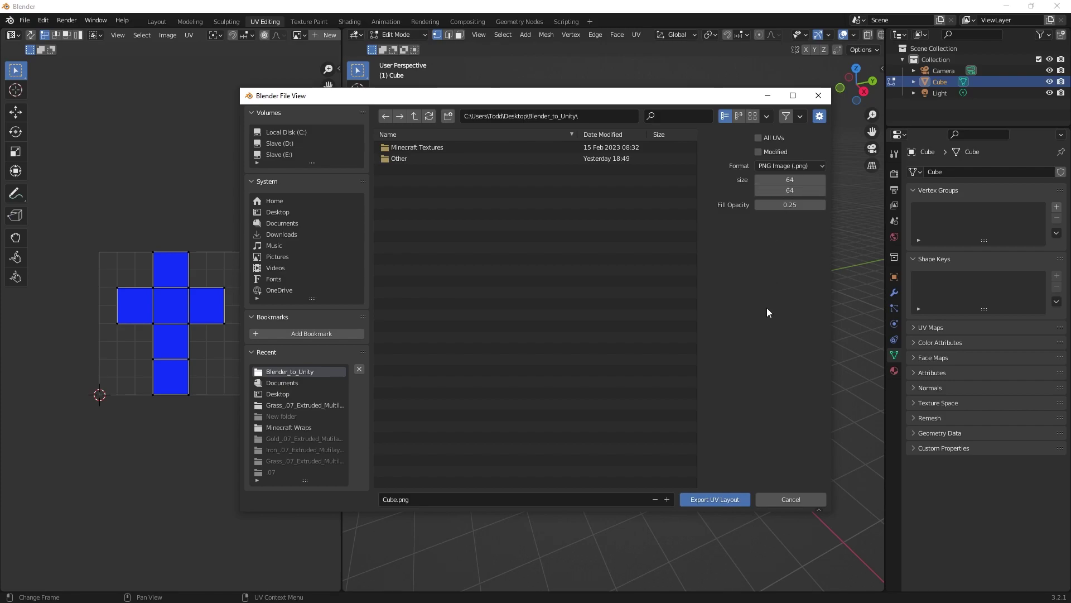
click(711, 498)
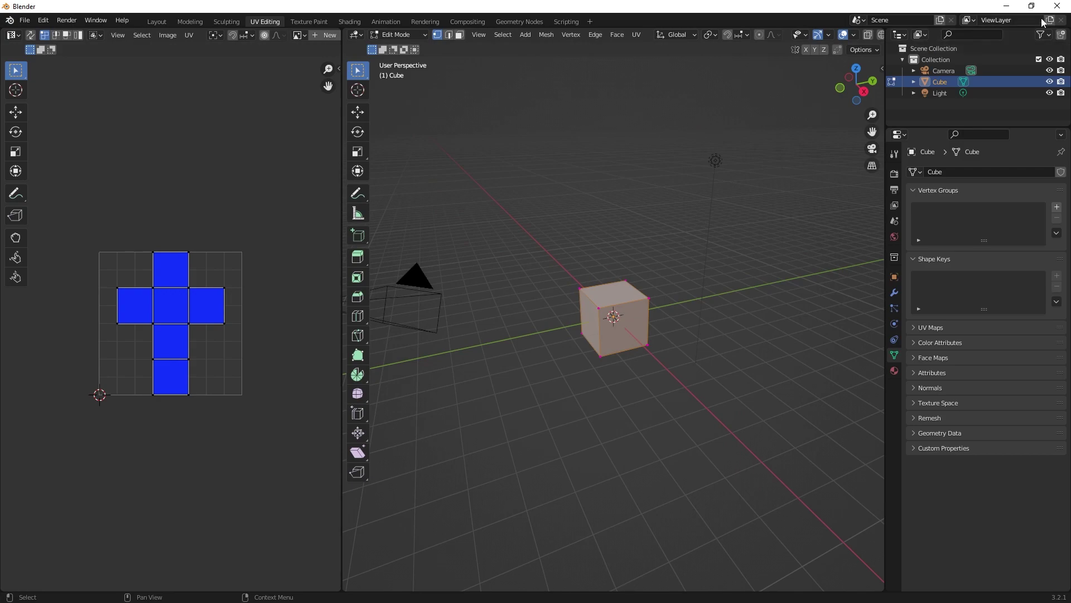
Step: Quit Blender without saving and bring up the context menu for Cube.png
click(1057, 5)
click(557, 327)
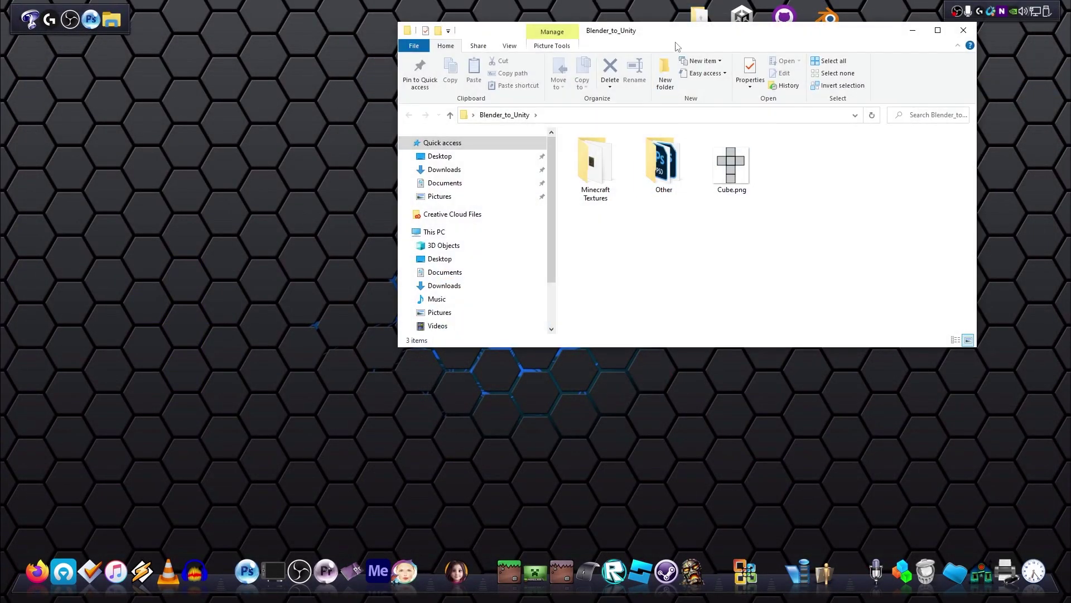
click(629, 177)
right_click(629, 178)
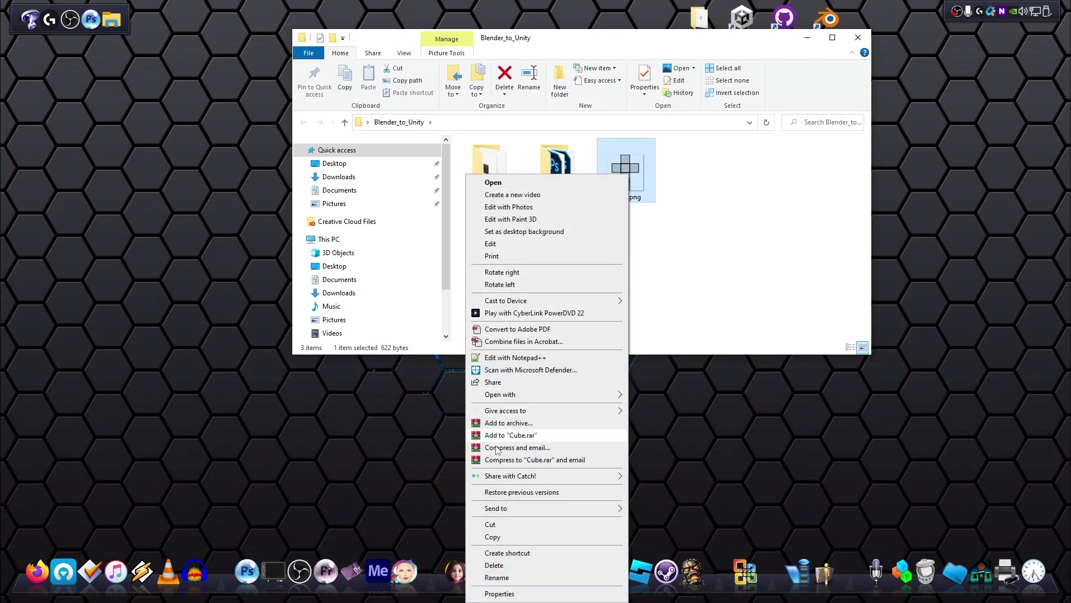
Step: Open Cube.png in Photoshop and zoom the small UV image to 400%
mouse_move(505, 395)
click(675, 396)
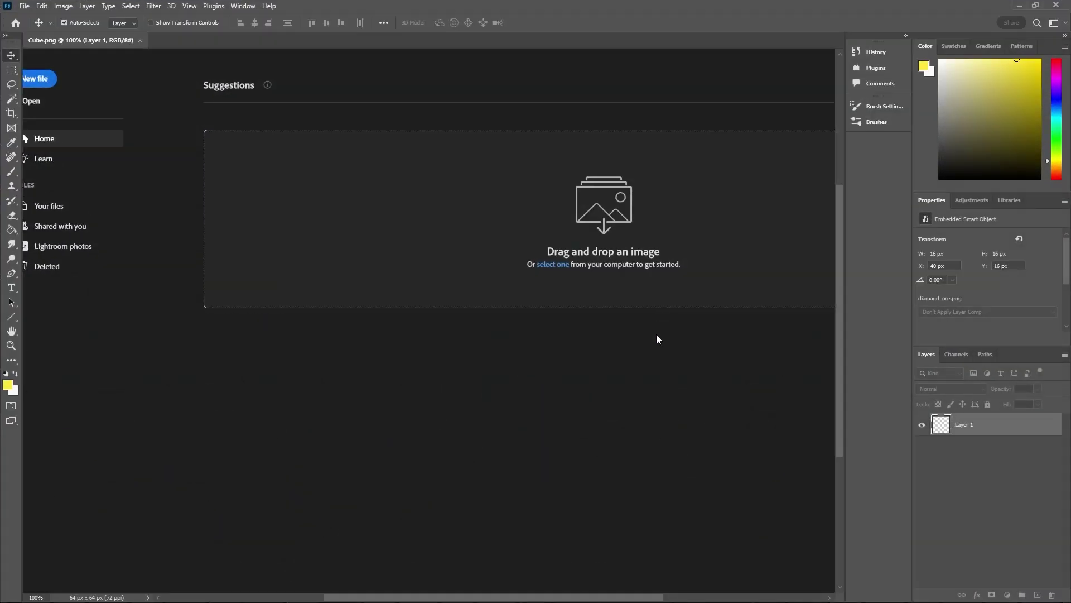
click(12, 345)
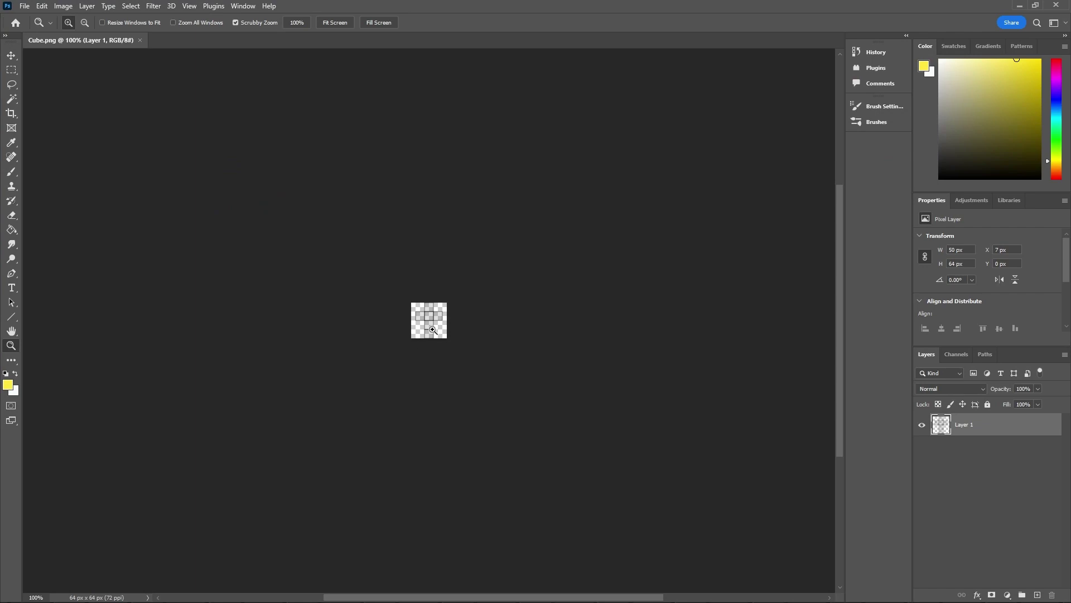
click(770, 215)
click(770, 215)
click(770, 216)
Step: Place diamond_ore.png from the Minecraft Textures folder onto the canvas and commit it
click(1035, 5)
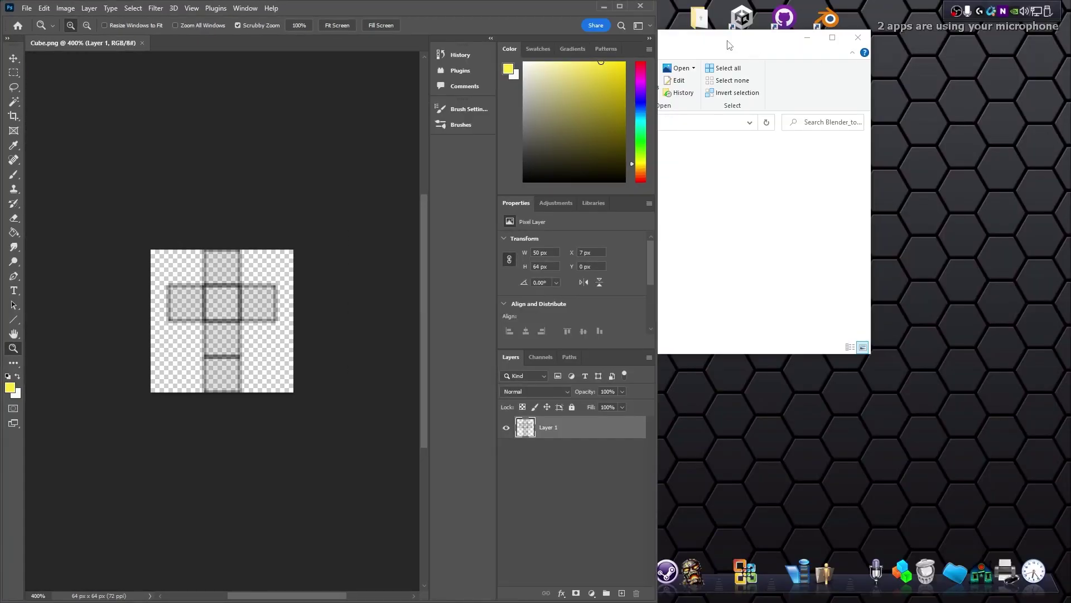
drag(692, 51, 813, 62)
double_click(624, 184)
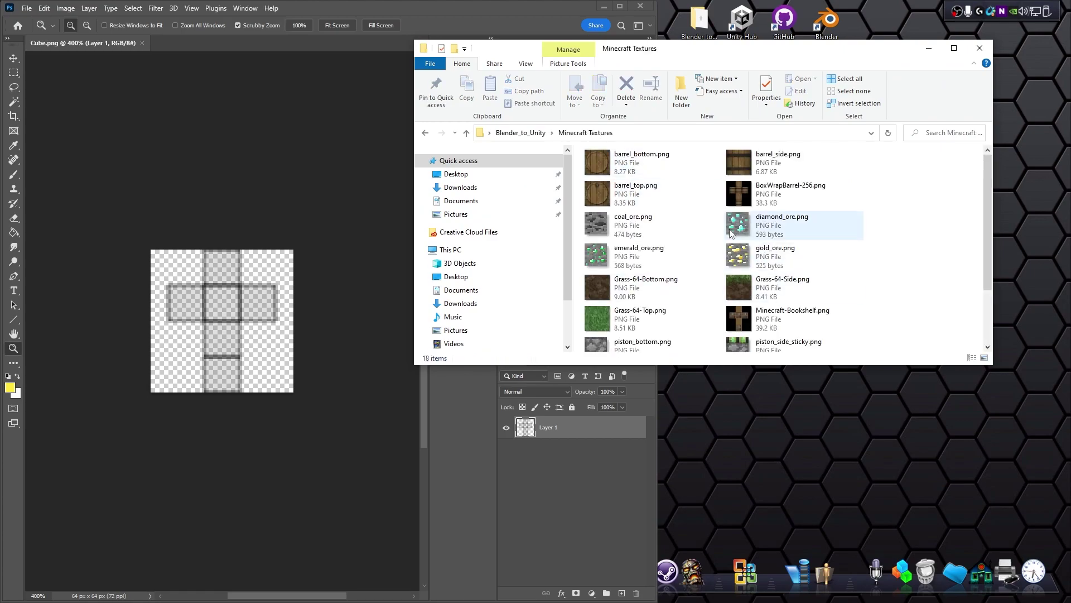
drag(782, 223, 545, 226)
click(979, 47)
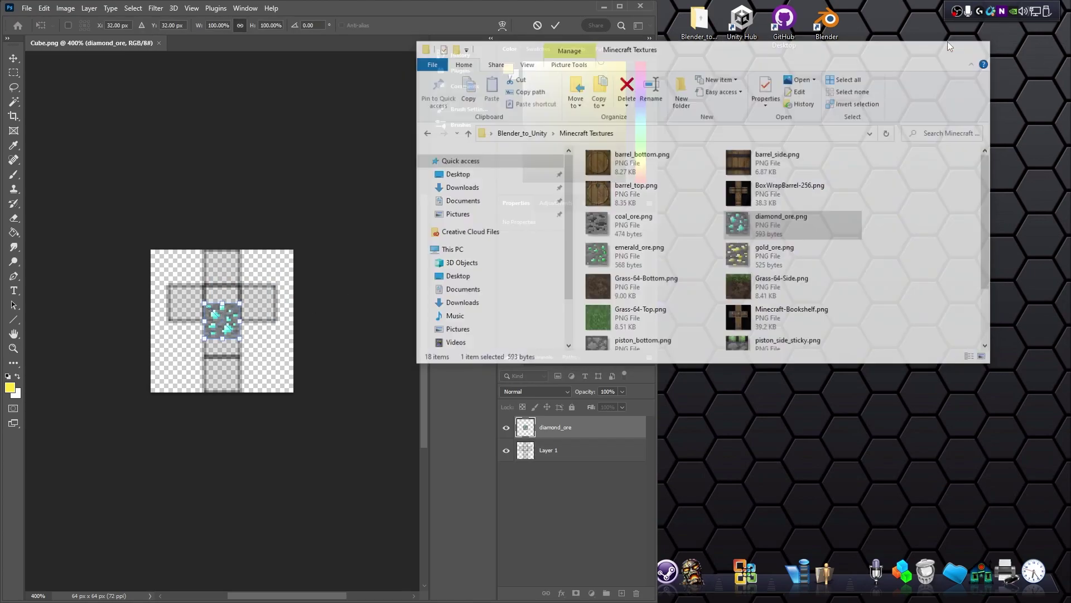
click(620, 7)
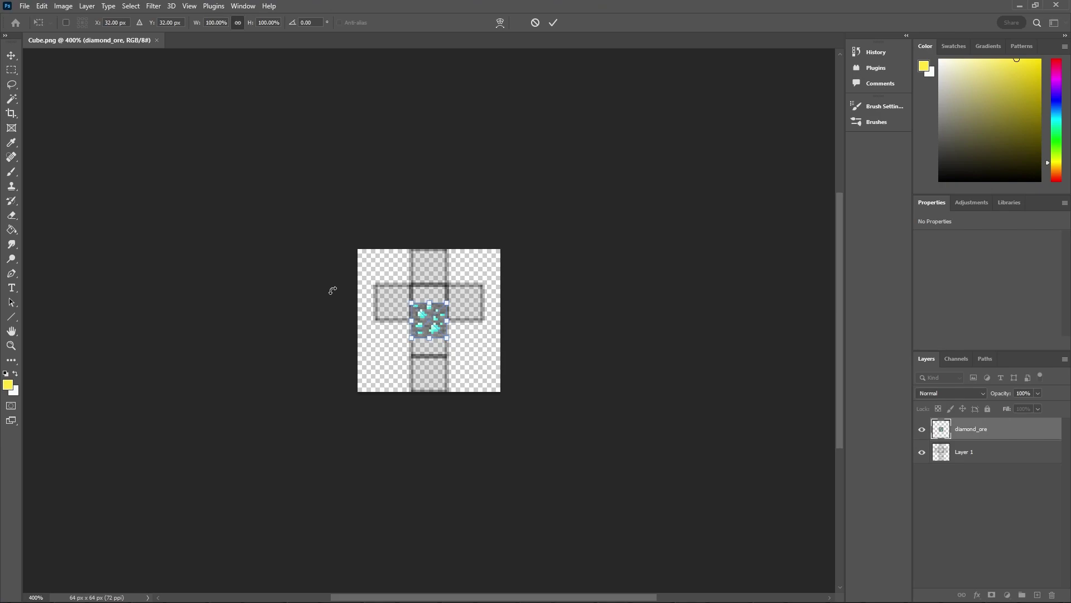
click(11, 56)
Step: Position diamond tiles on the top and left squares, duplicating the layer for more squares
drag(430, 326, 430, 273)
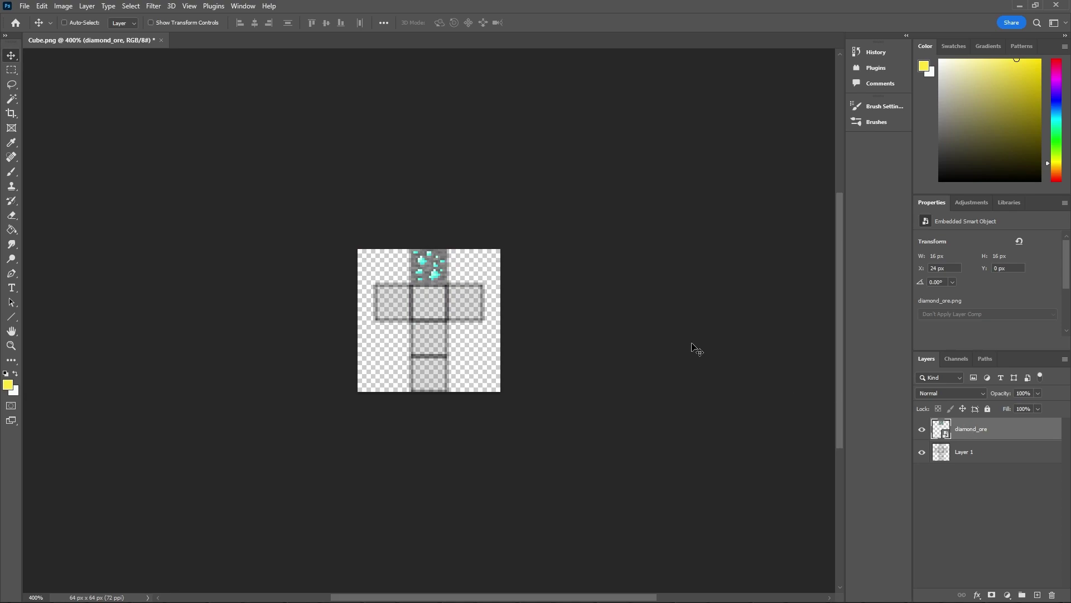
key(ctrl+j)
ctrl+drag(434, 282, 441, 357)
key(ctrl+j)
key(ctrl+j)
key(ctrl+j)
key(ctrl+j)
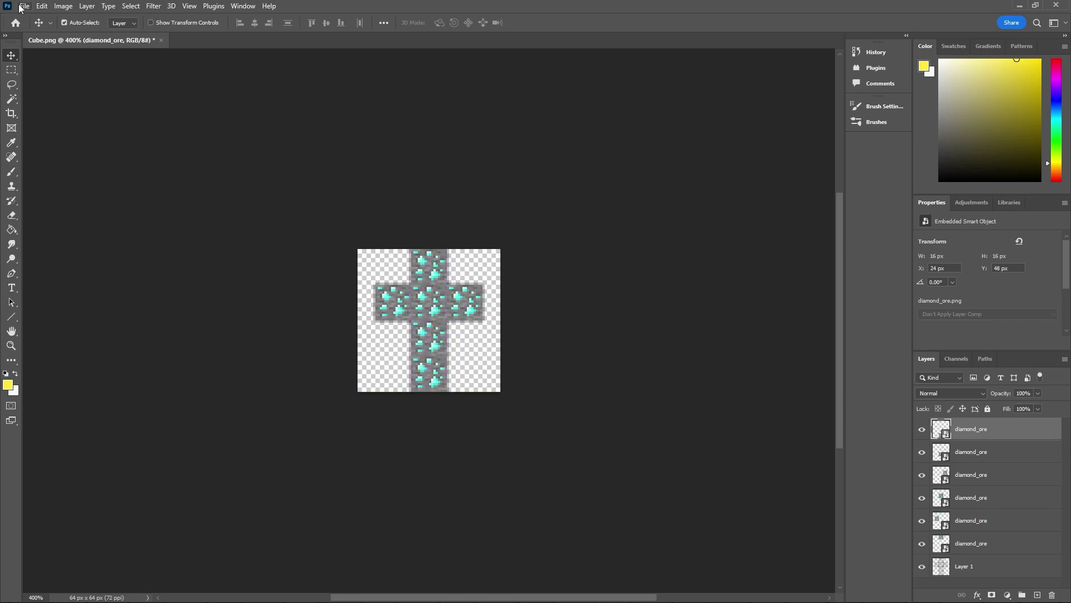
Step: Quick-export the image as DiamondTex.png into Blender_to_Unity, then quit Photoshop without saving
click(24, 6)
mouse_move(53, 177)
click(213, 181)
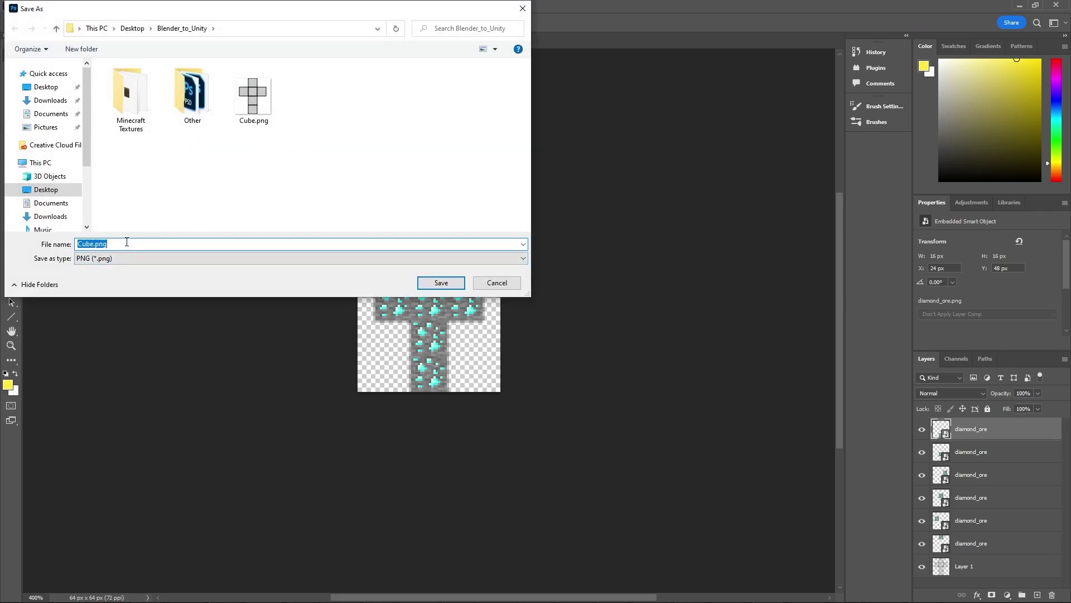
text(Doa)
text(mon)
text(dTex)
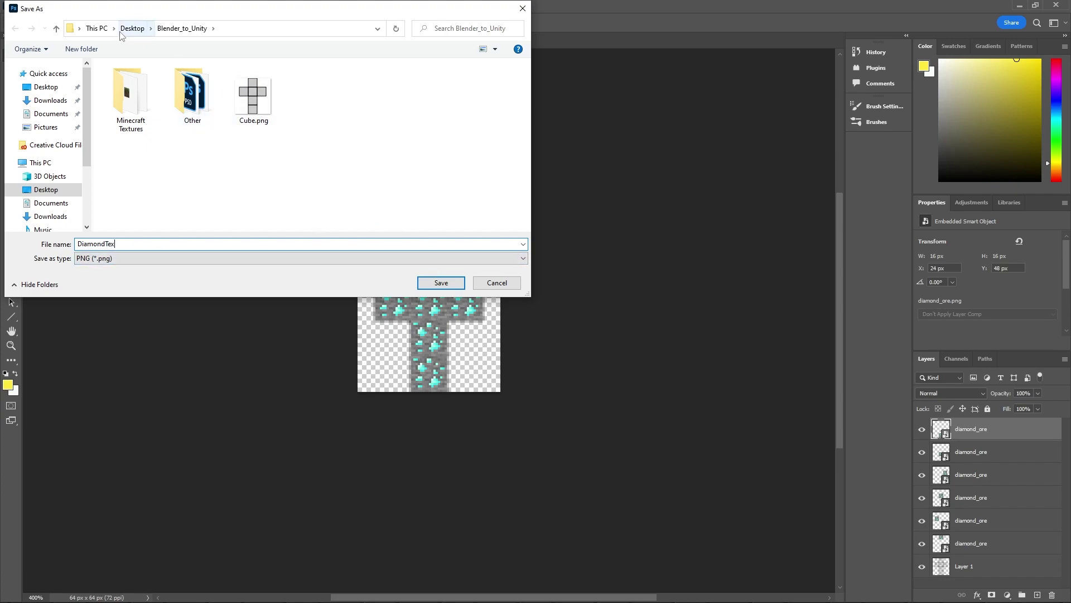
click(439, 282)
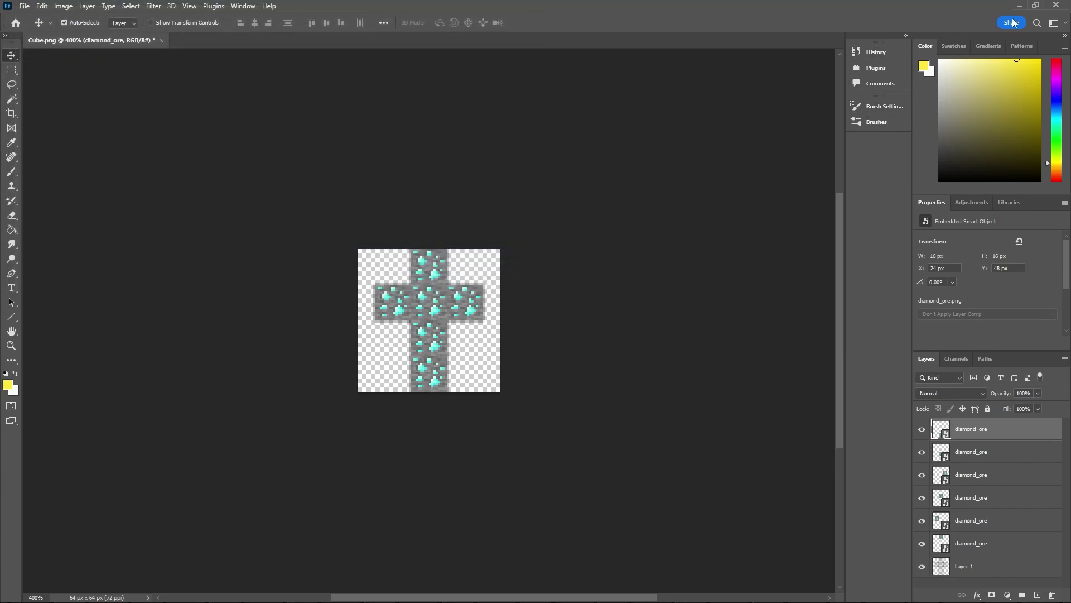
click(1056, 5)
click(535, 230)
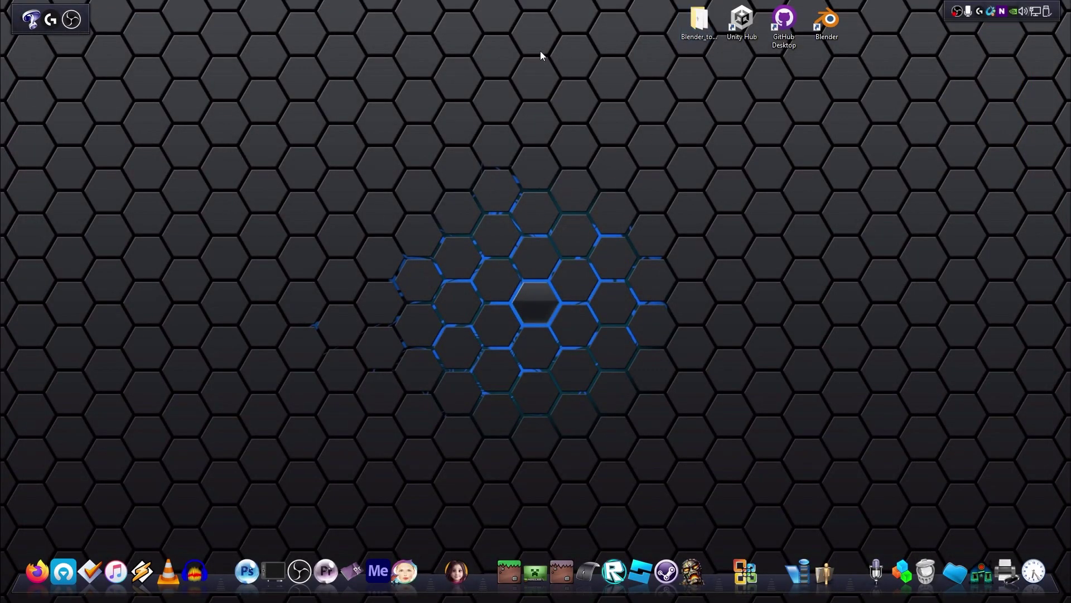
drag(676, 42, 414, 69)
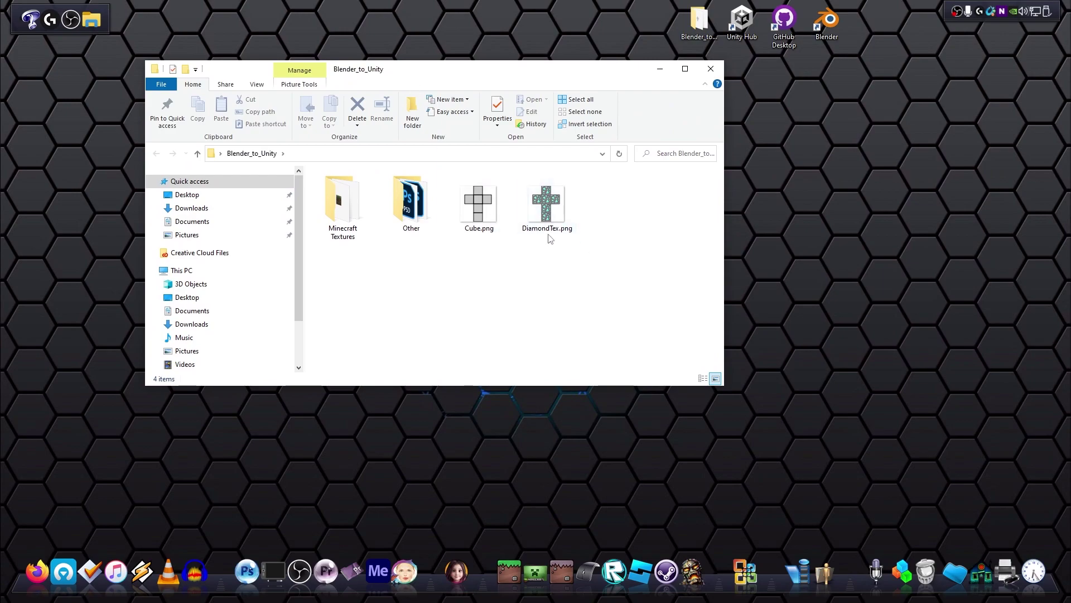
click(548, 211)
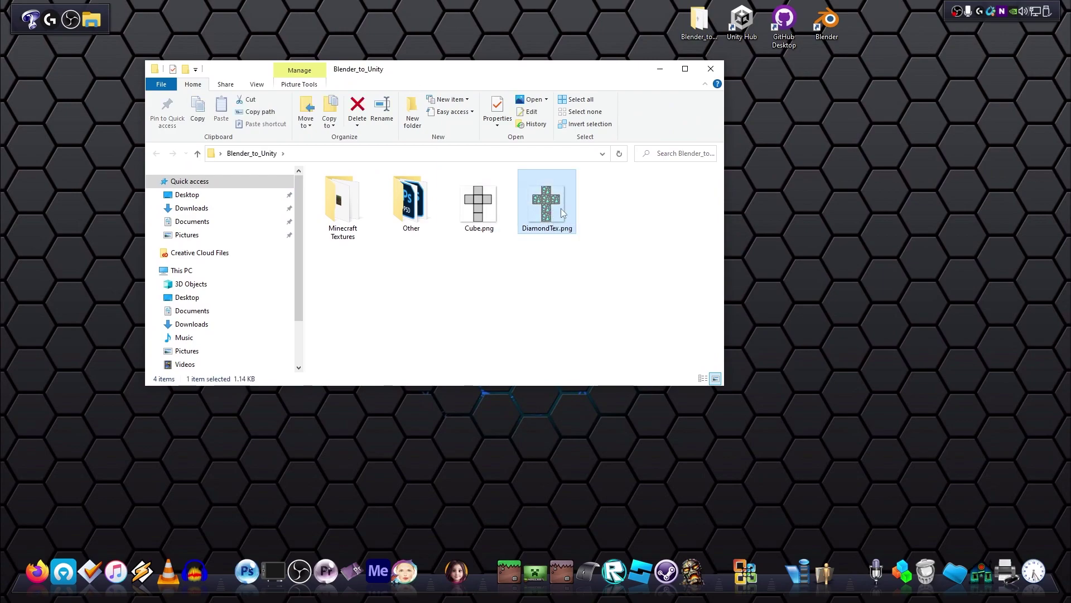
click(711, 69)
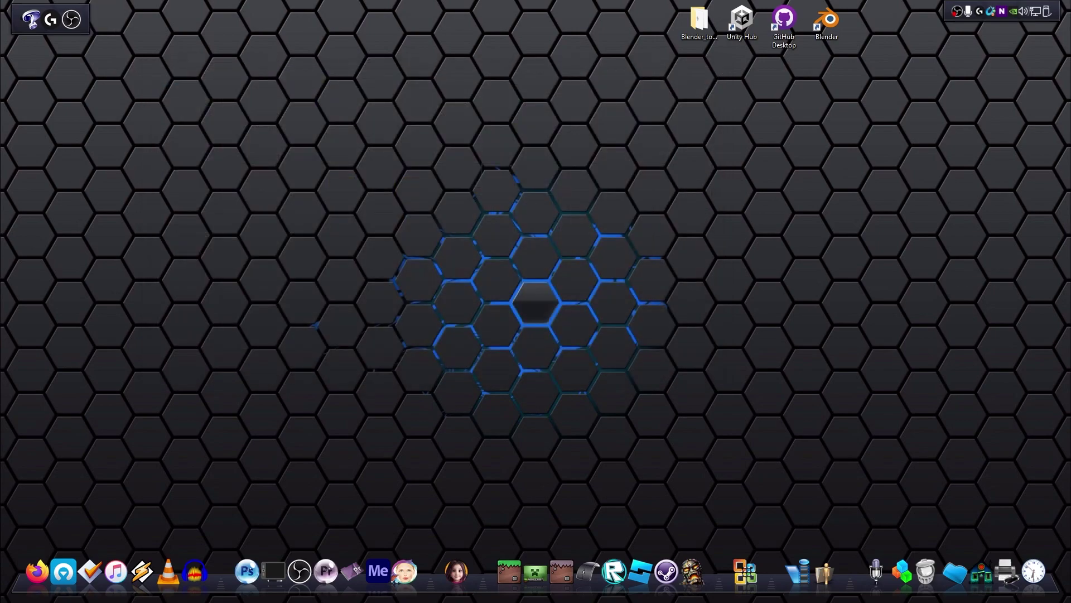
Step: Relaunch Blender, delete the default cube and add a new mesh cube
double_click(831, 21)
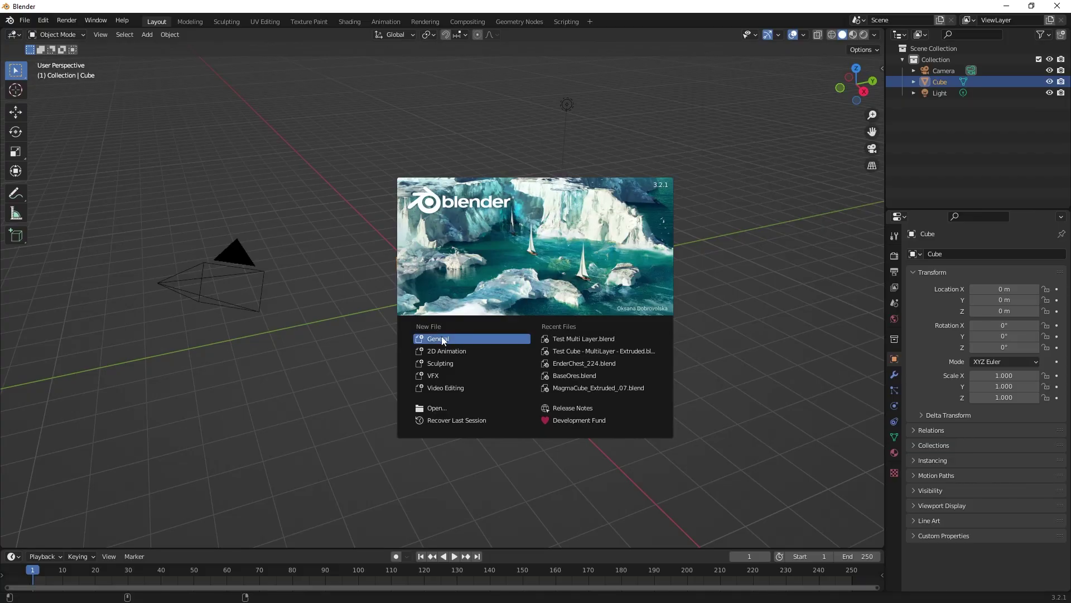
click(431, 340)
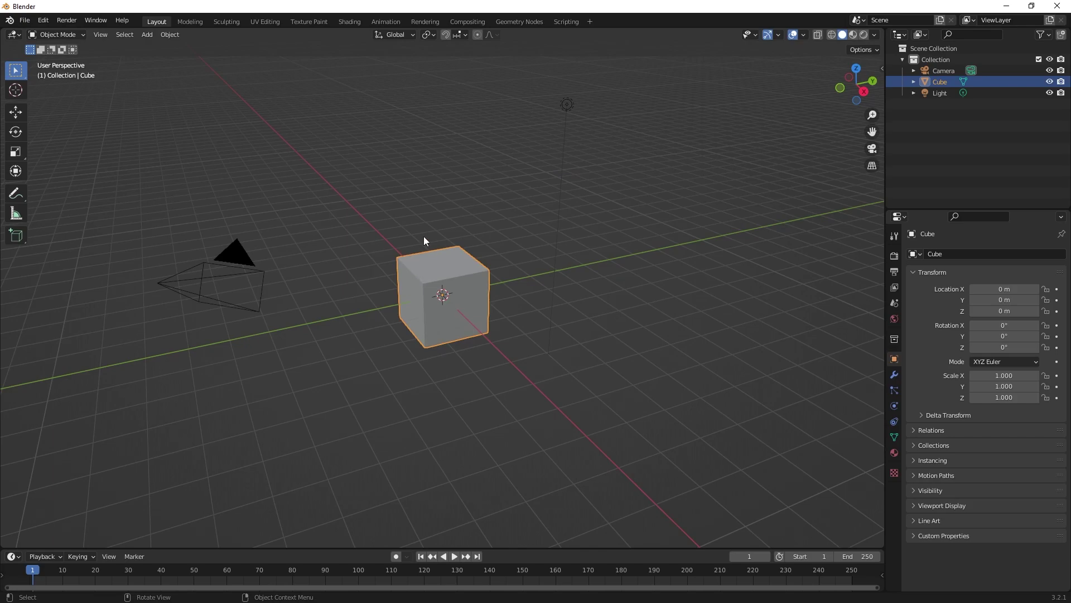
click(402, 206)
click(417, 279)
key(Delete)
click(146, 35)
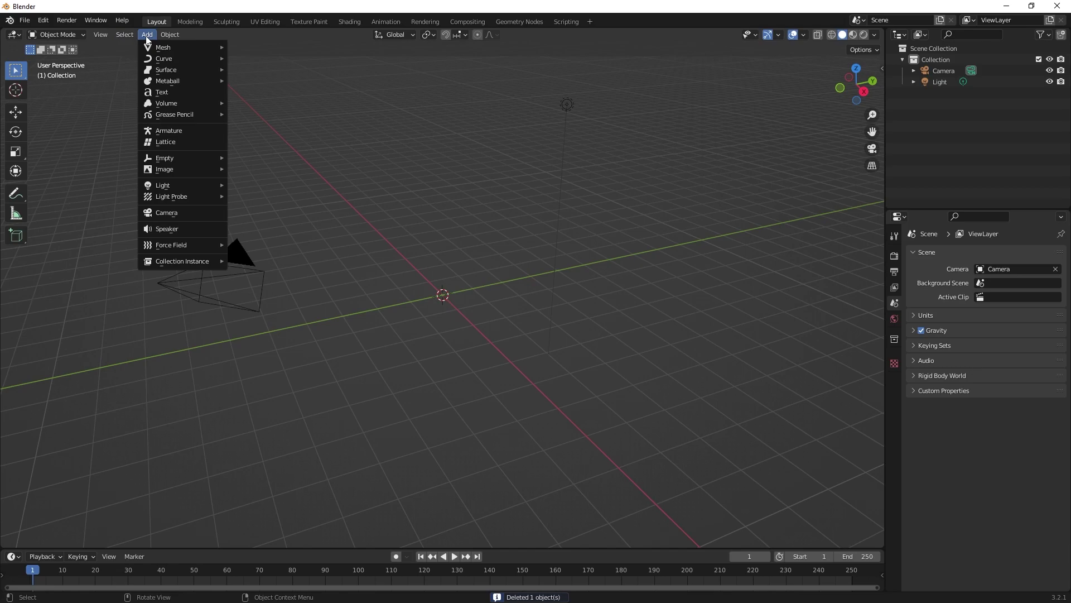
mouse_move(162, 52)
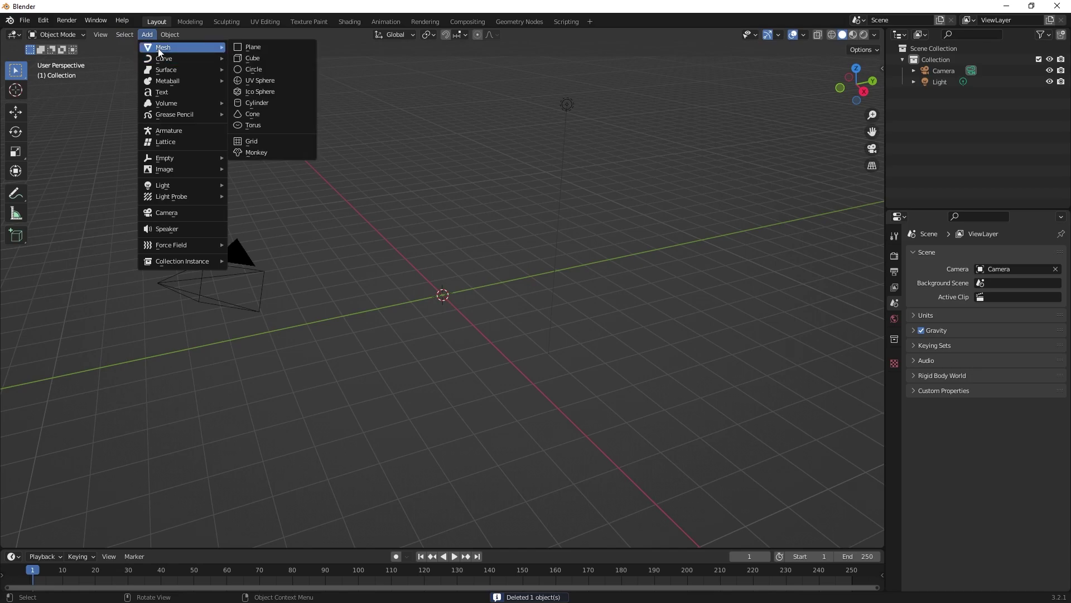
click(247, 58)
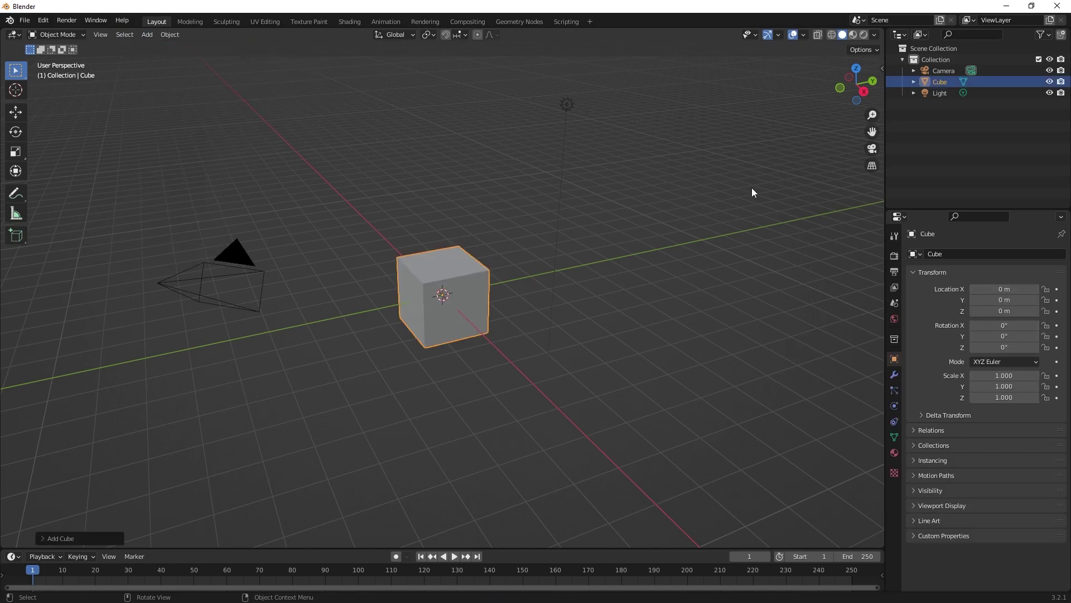
Step: Create a new material, Material.001, for the cube in Material Properties
click(914, 81)
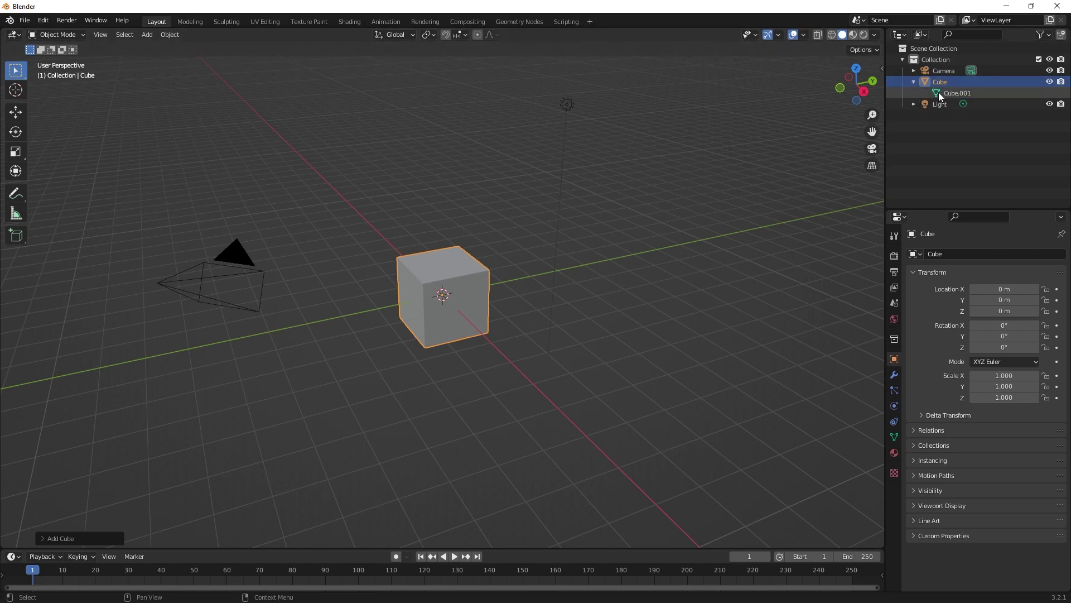
click(895, 452)
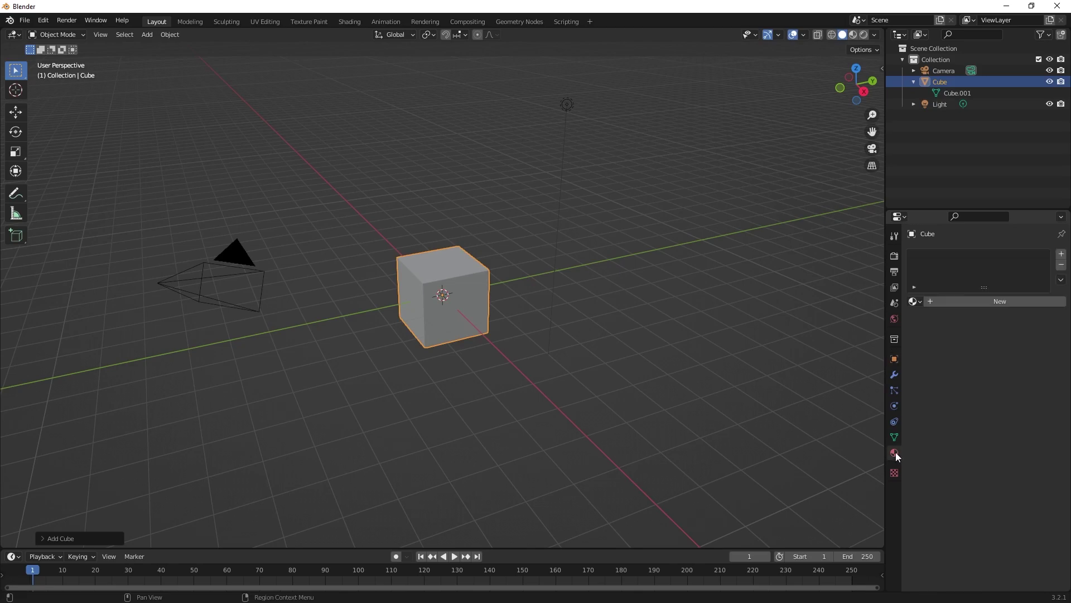
click(929, 301)
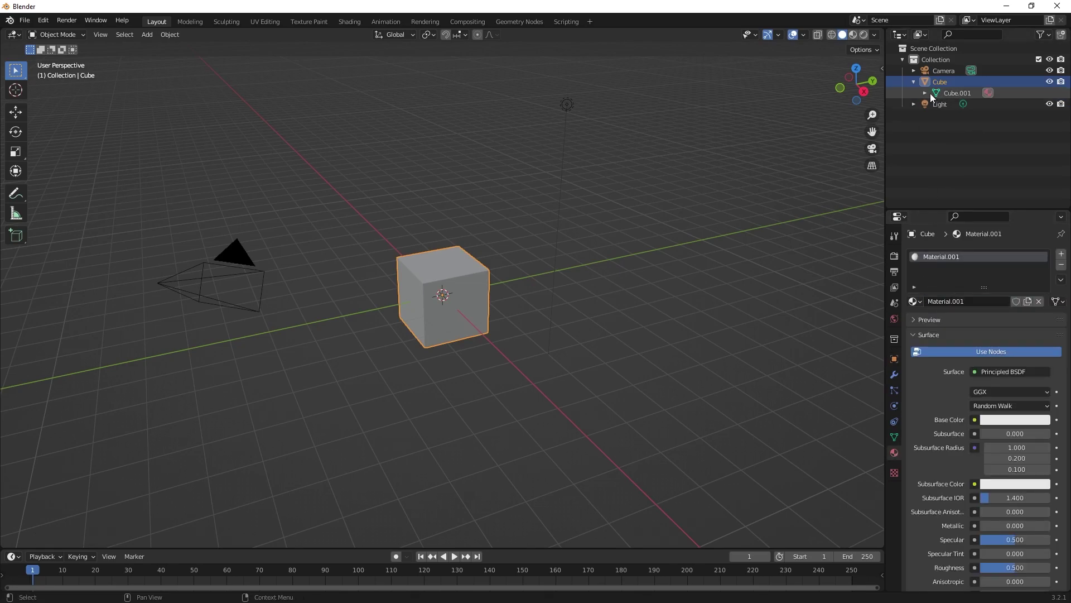
click(925, 93)
click(962, 104)
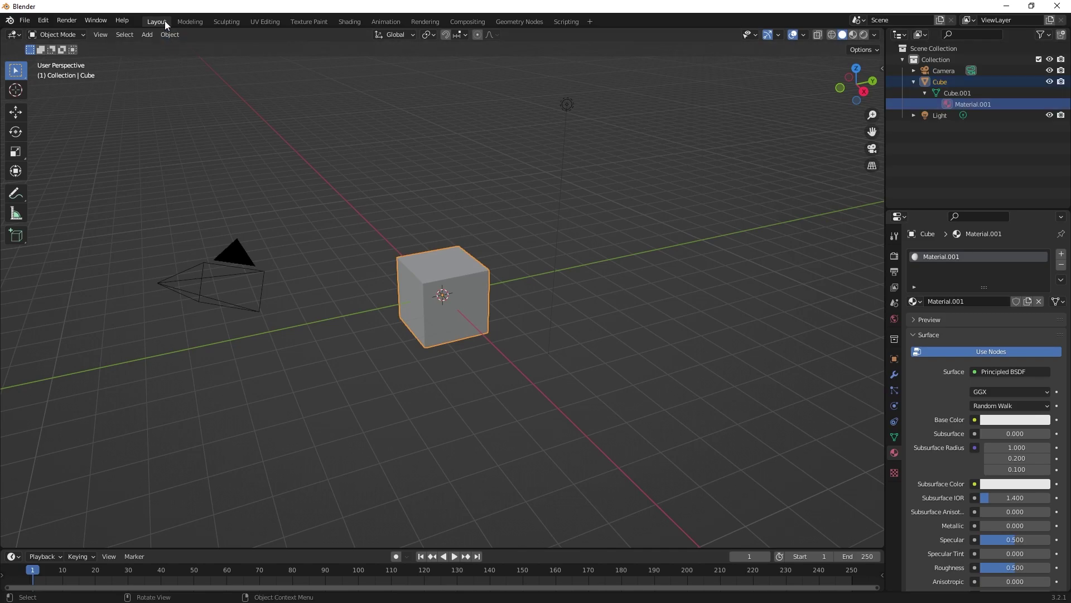
Step: In UV Editing, open DiamondTex.png from Desktop/Blender_to_Unity behind the cube's UV cross
click(263, 21)
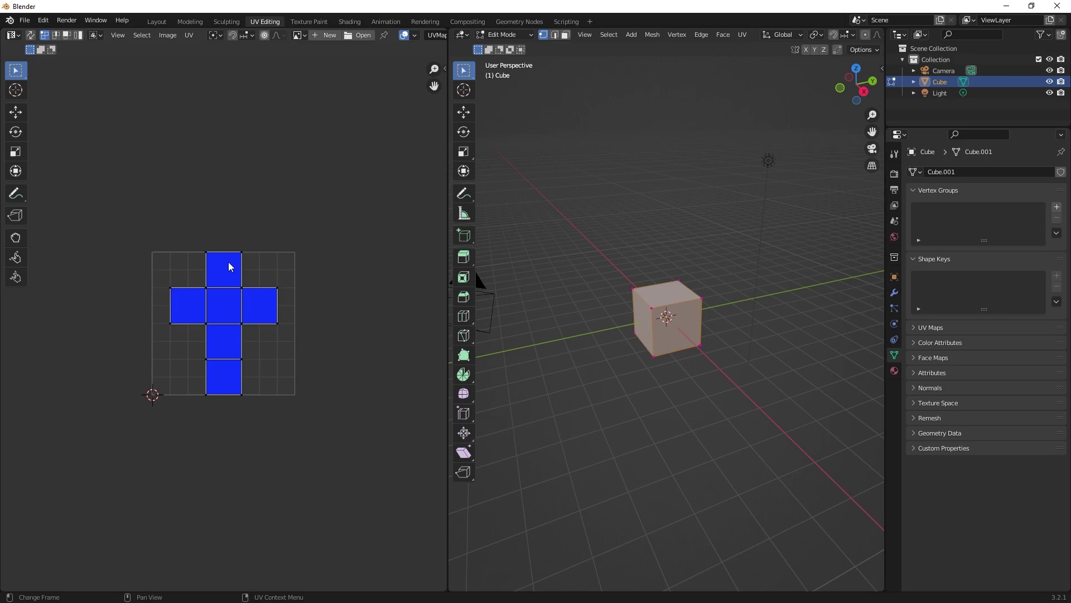
drag(449, 254, 300, 245)
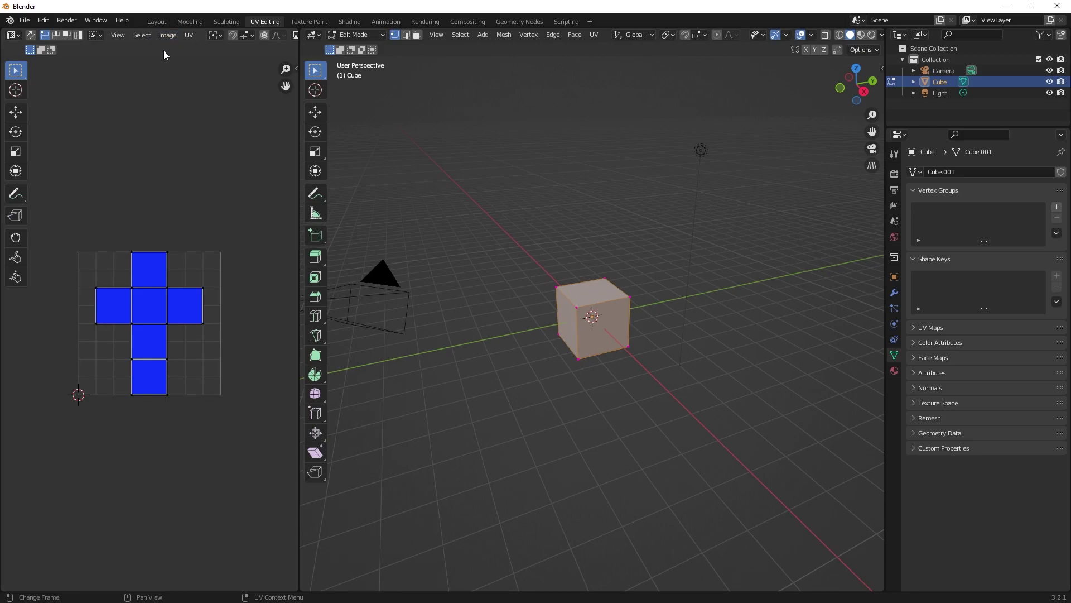
click(165, 36)
click(188, 60)
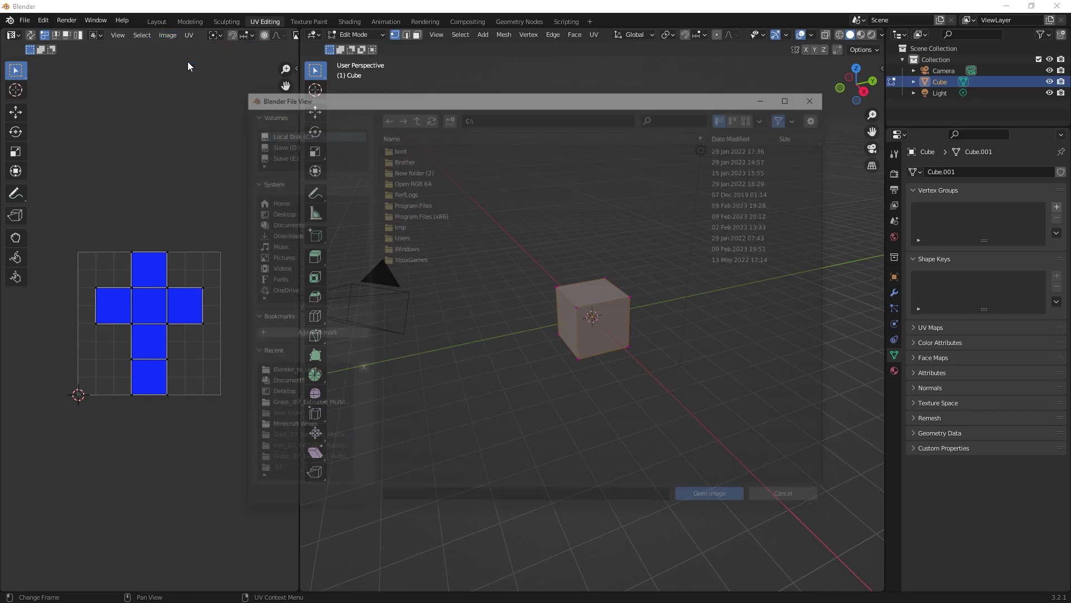
click(273, 212)
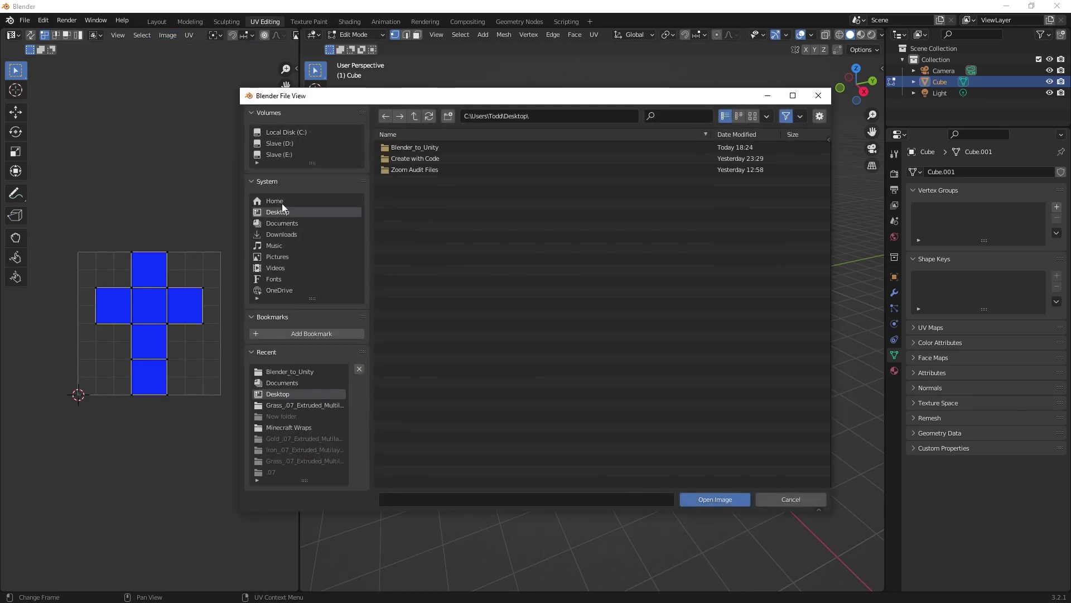
double_click(405, 149)
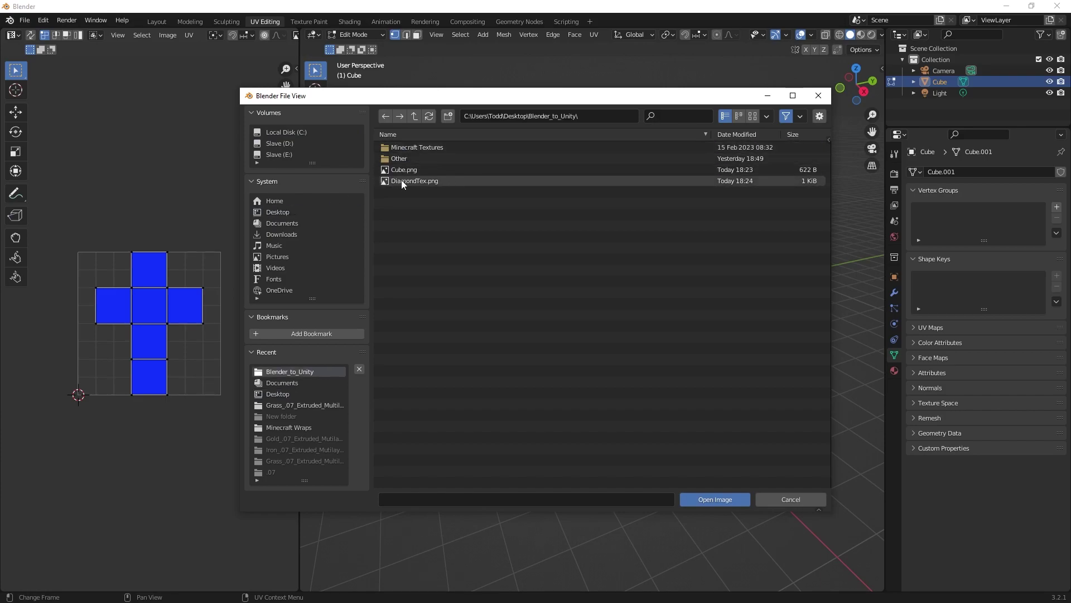
click(404, 181)
click(711, 503)
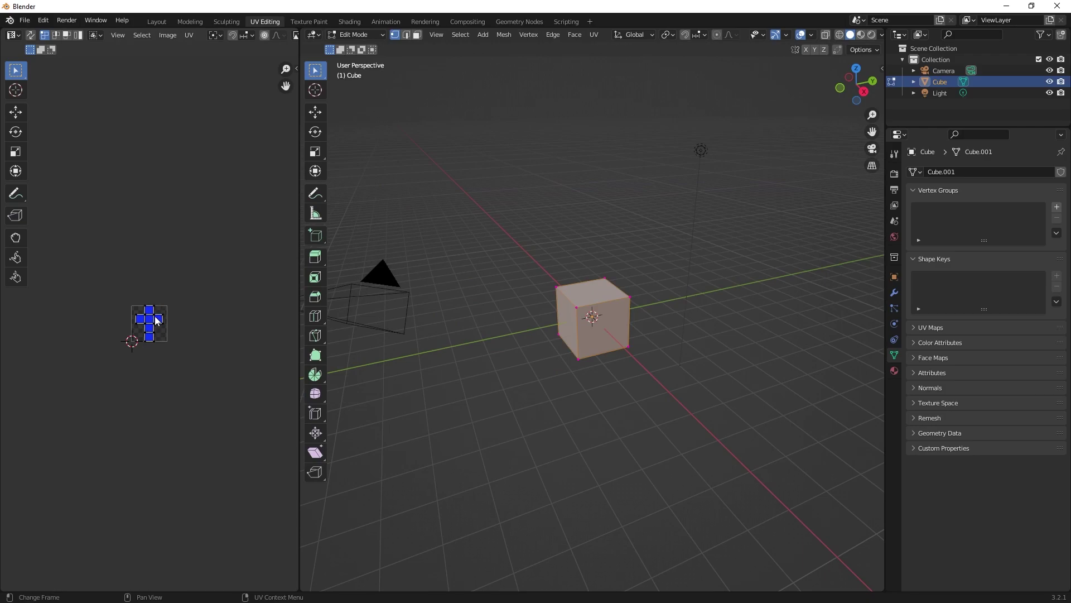
scroll(156, 320, up, 5)
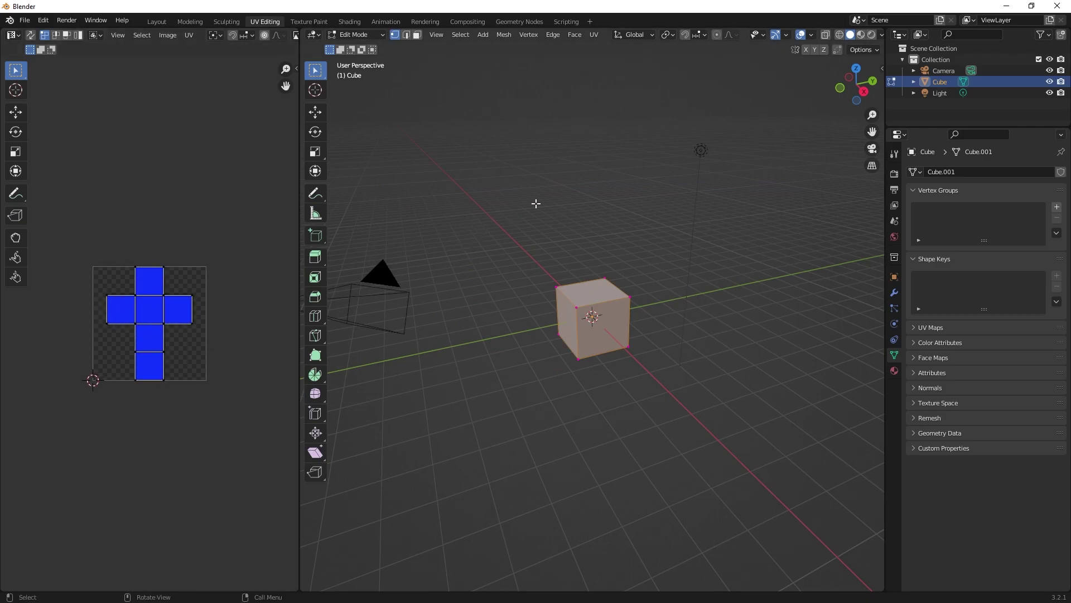
click(436, 213)
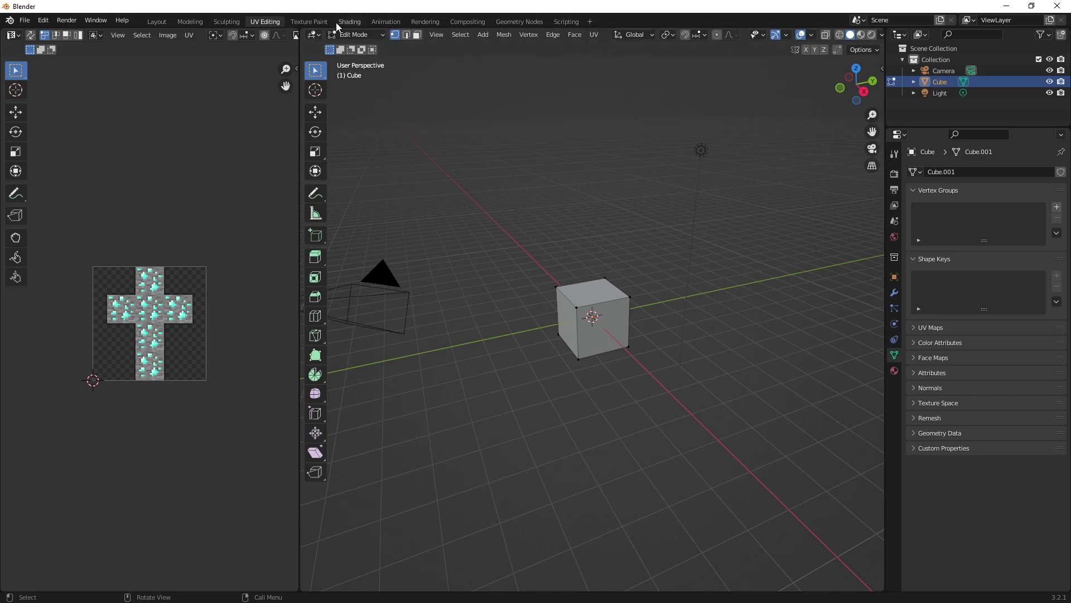
Step: In the Shading workspace, add texture coordinate, mapping and image nodes to the Principled BSDF with Ctrl+T
click(350, 22)
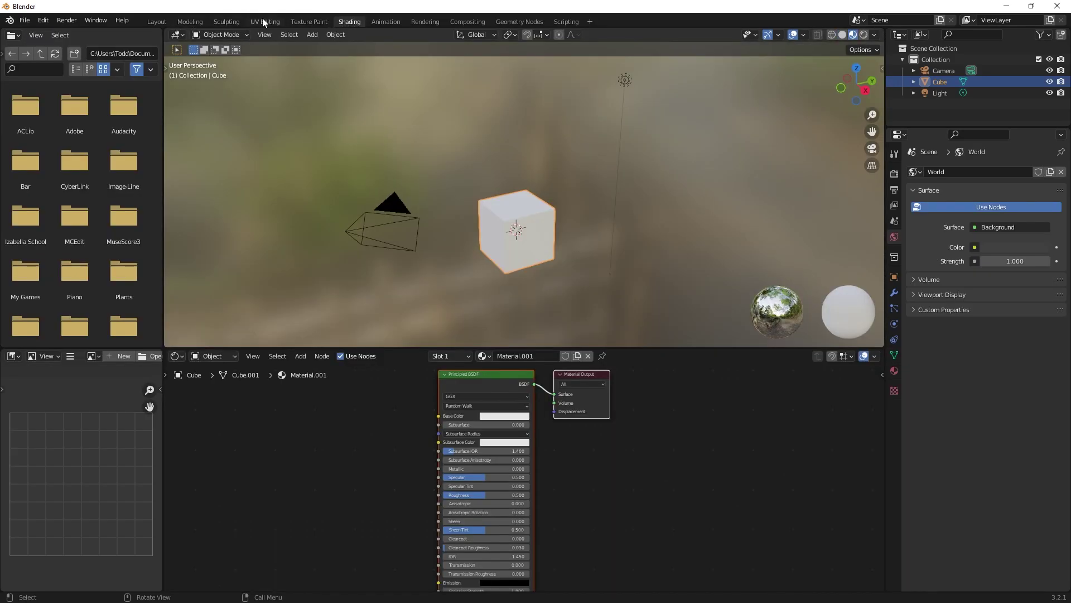
click(248, 22)
click(349, 22)
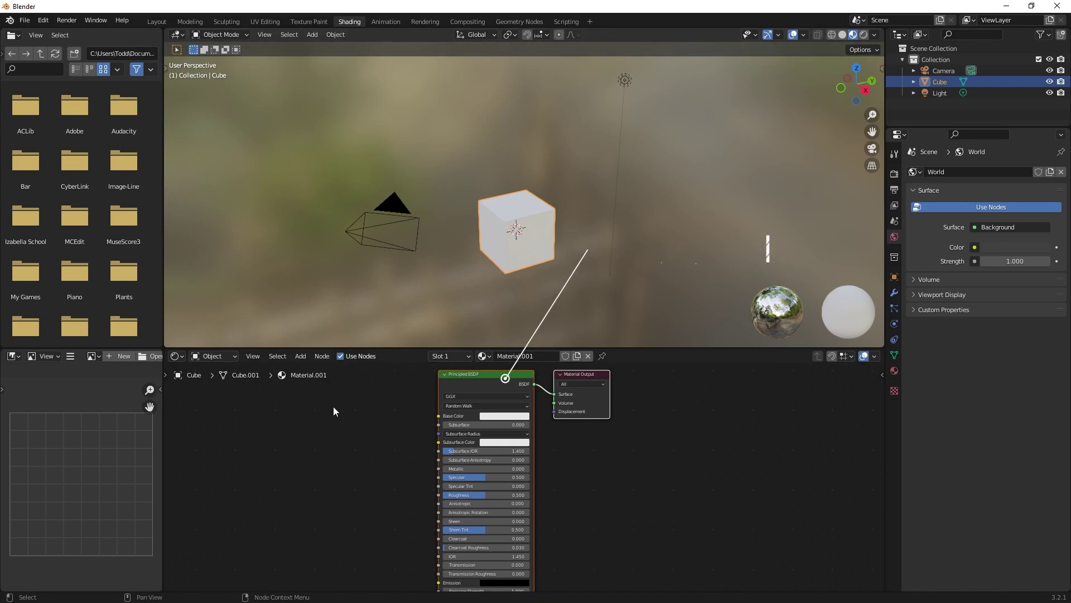
mouse_move(473, 374)
mouse_down()
mouse_move(461, 373)
mouse_move(477, 380)
mouse_up()
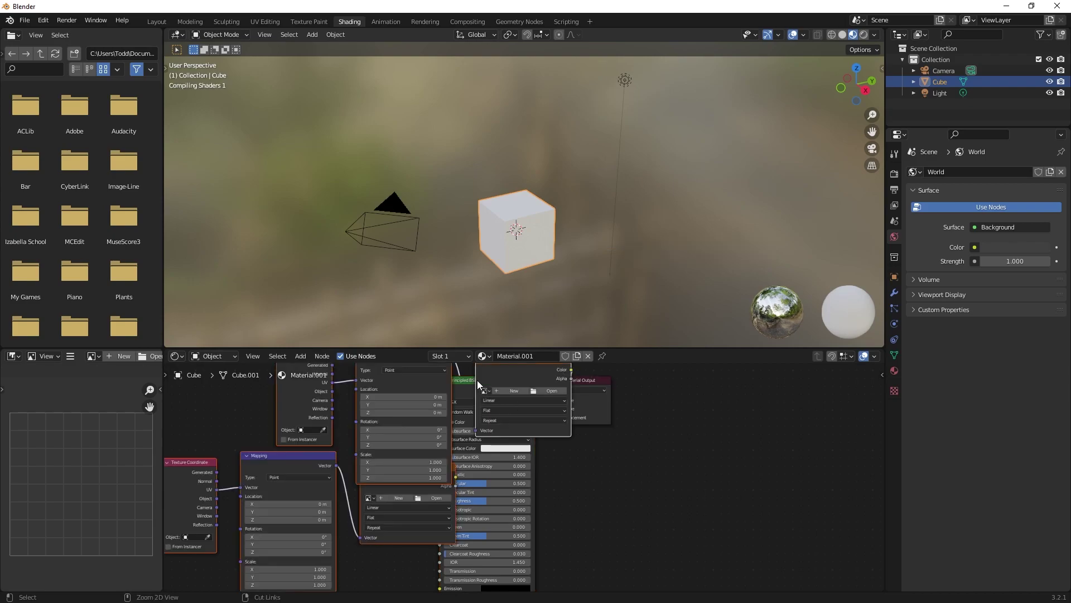
key(ctrl+t)
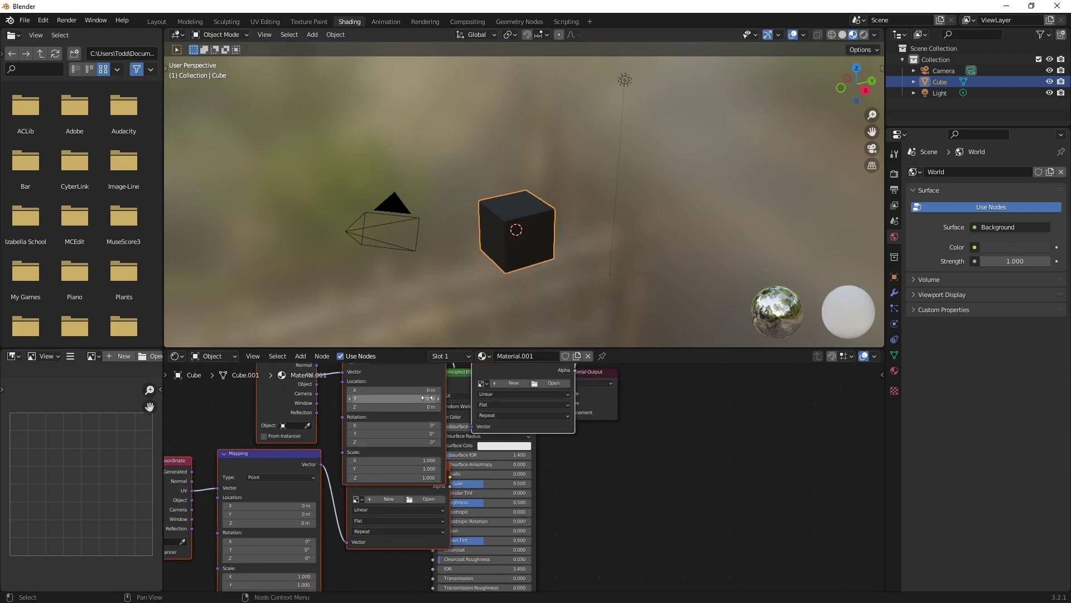
click(375, 486)
drag(390, 468, 378, 495)
Step: Assign DiamondTex.png to the Image Texture node with Closest interpolation
click(360, 525)
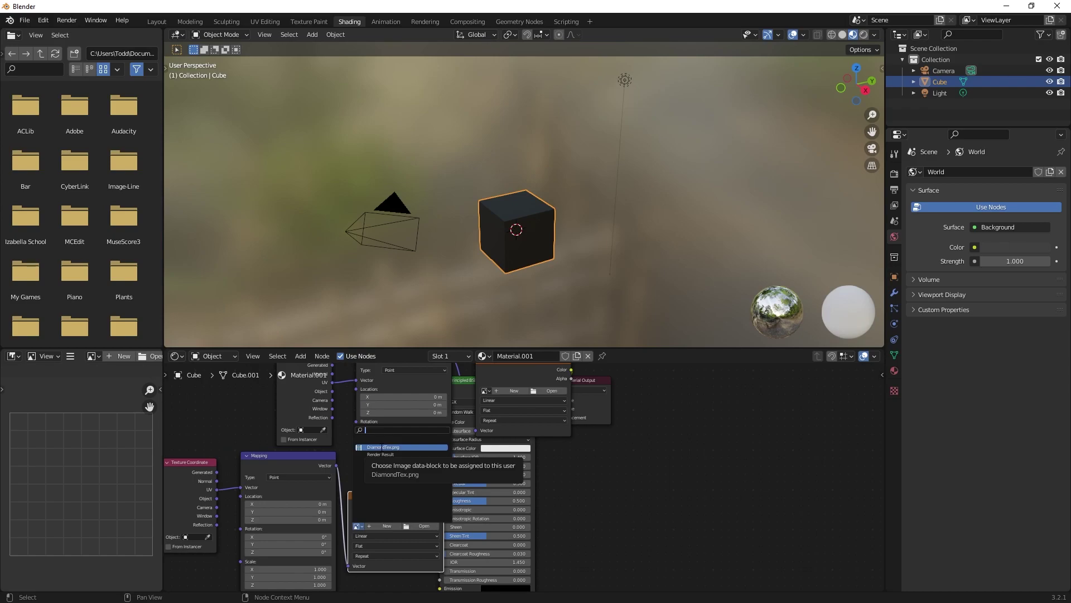
click(385, 447)
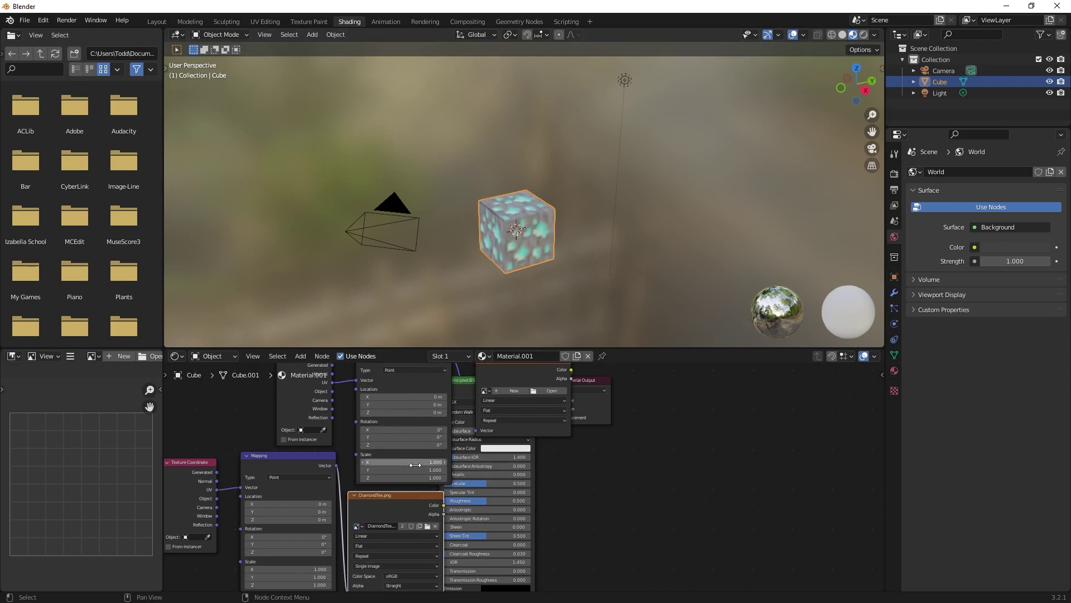
click(366, 536)
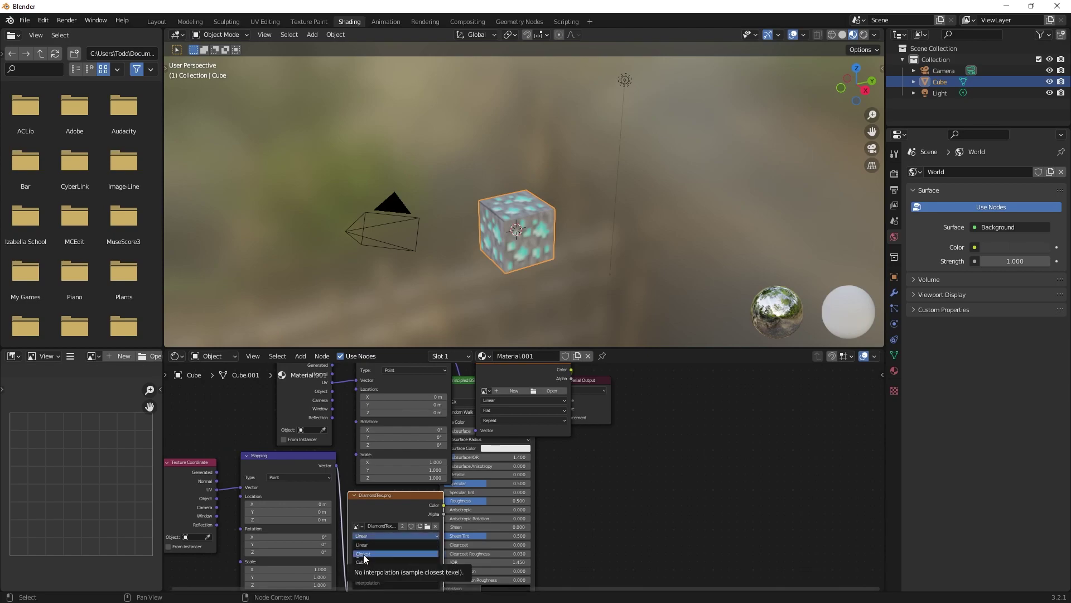
click(363, 554)
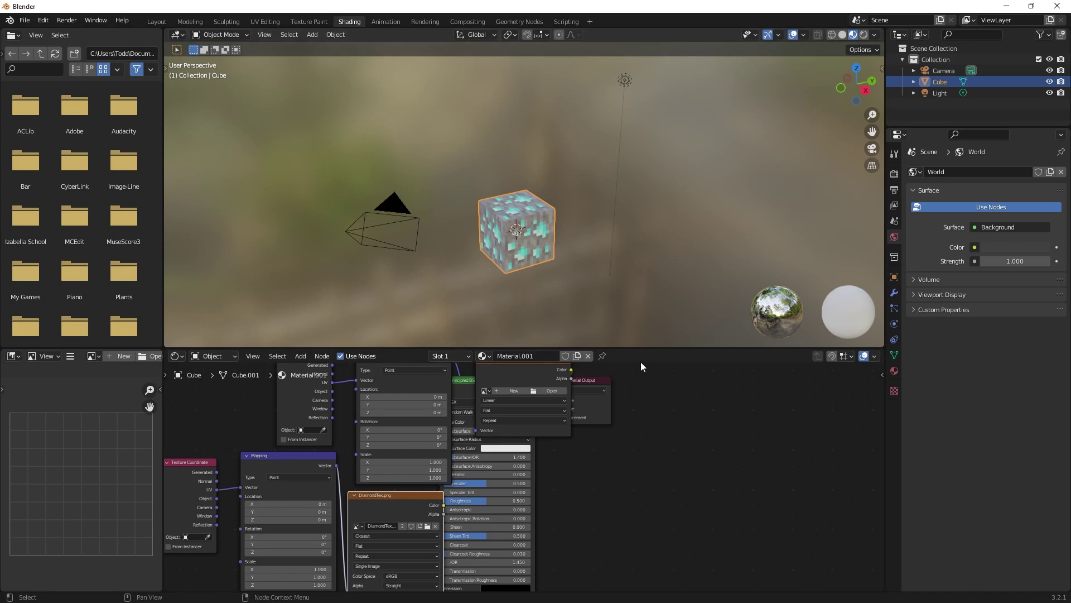
Step: Enlarge the 3D viewport and zoom in to inspect the pixelated diamond-textured cube
drag(632, 348, 632, 422)
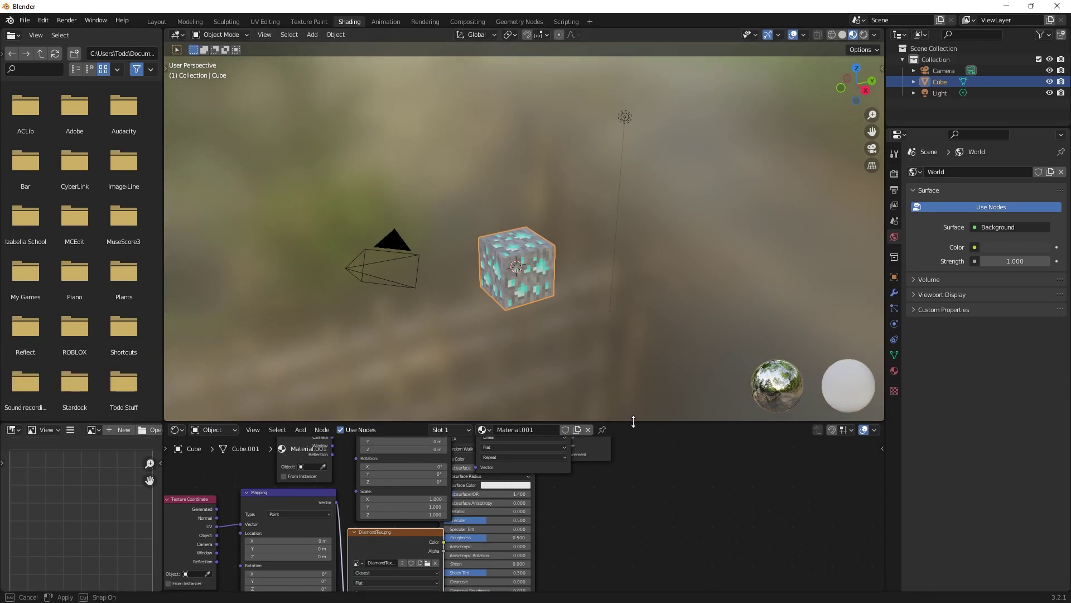
scroll(530, 275, up, 3)
scroll(545, 283, up, 1)
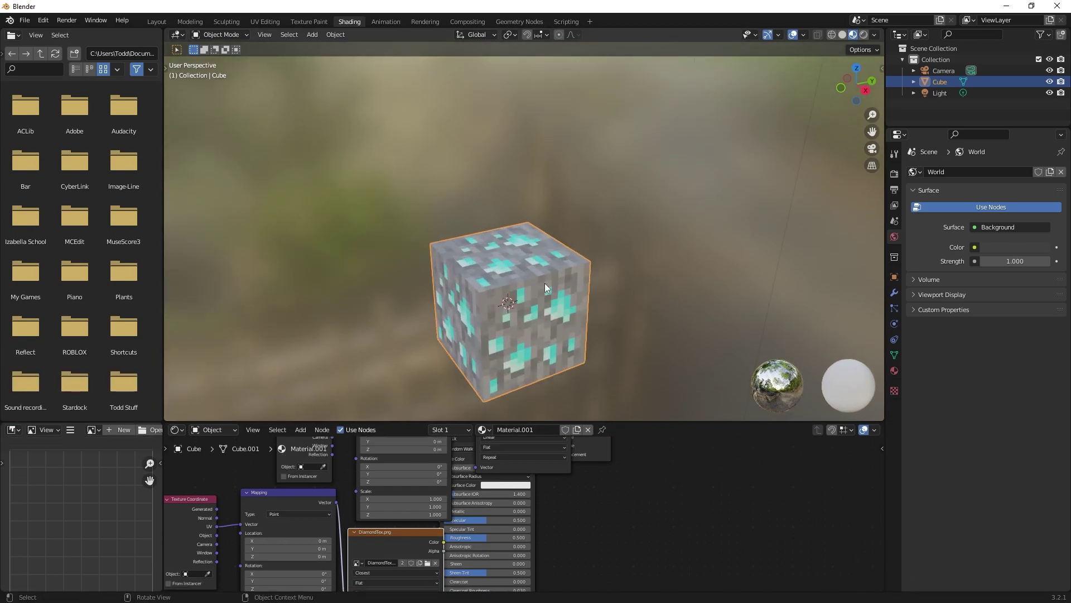
shift+middle_drag(538, 304, 522, 253)
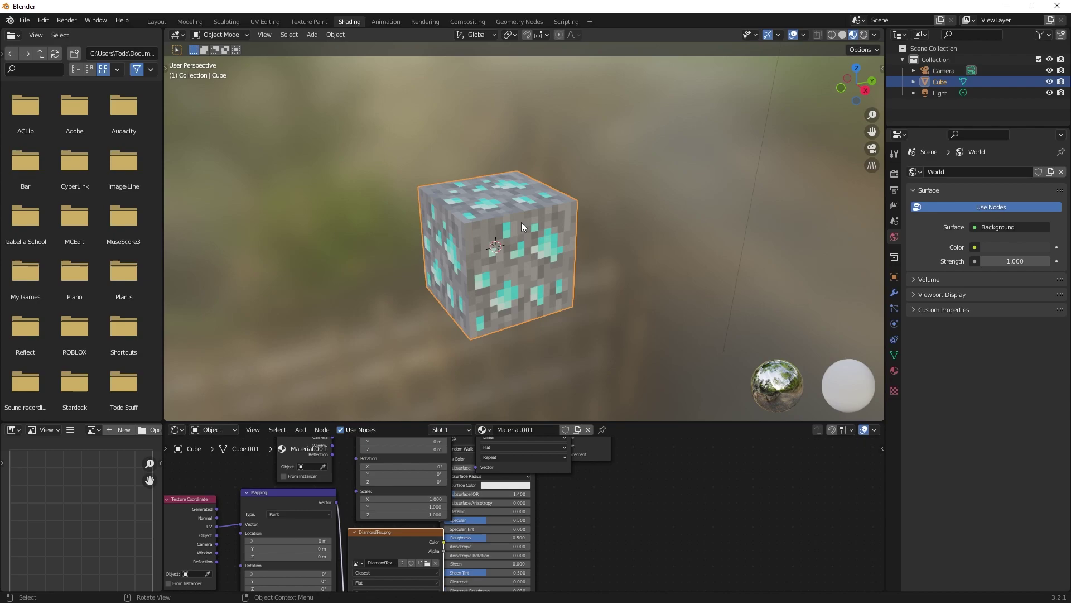
scroll(519, 229, up, 2)
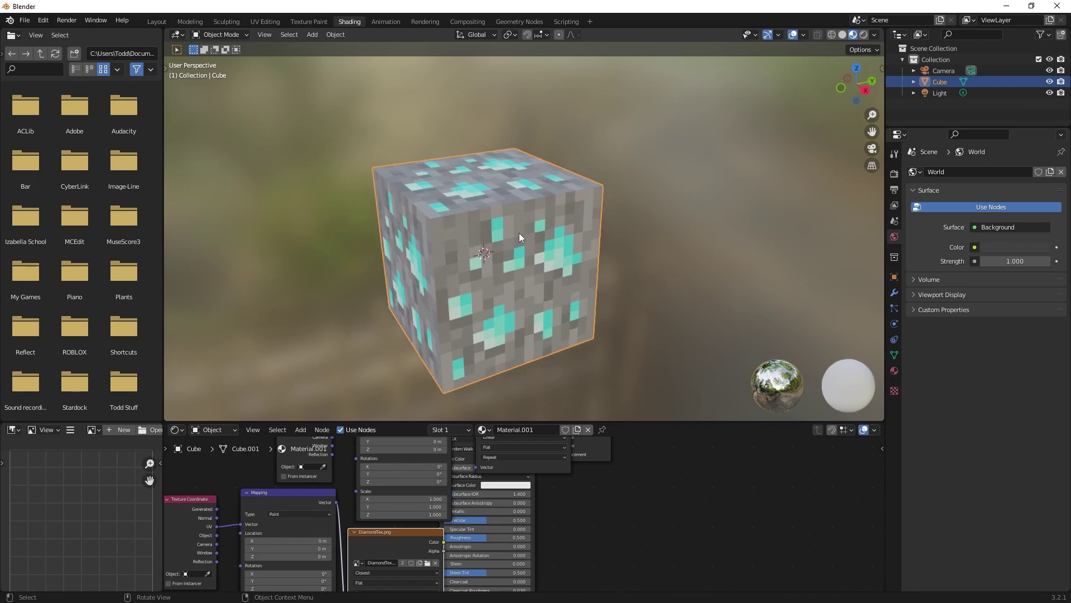
scroll(495, 223, up, 1)
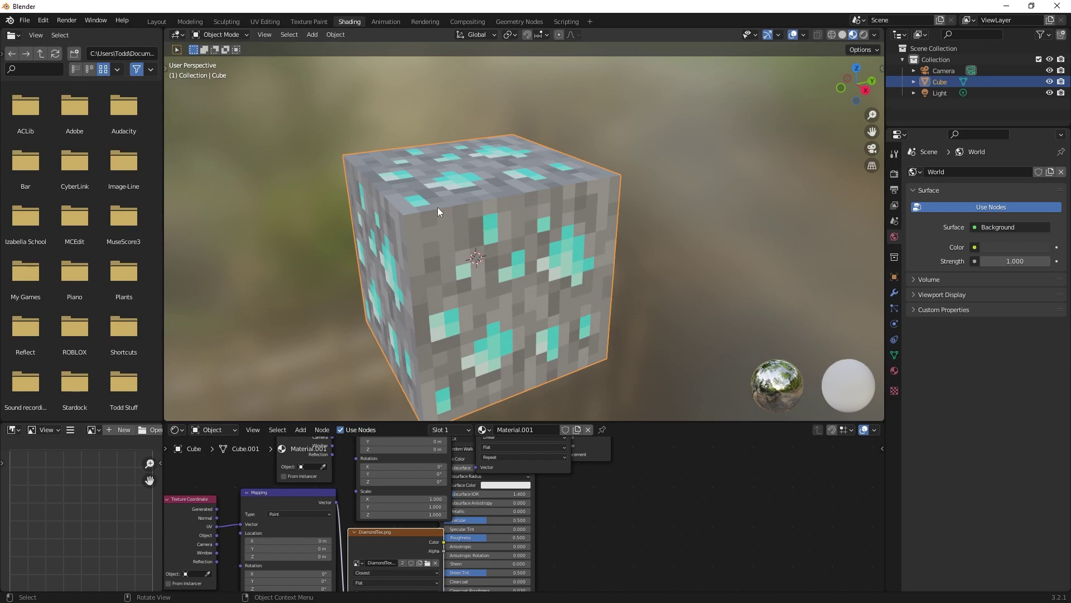
scroll(368, 137, down, 2)
Step: Switch the cube to Edit Mode and select all its vertices
click(246, 33)
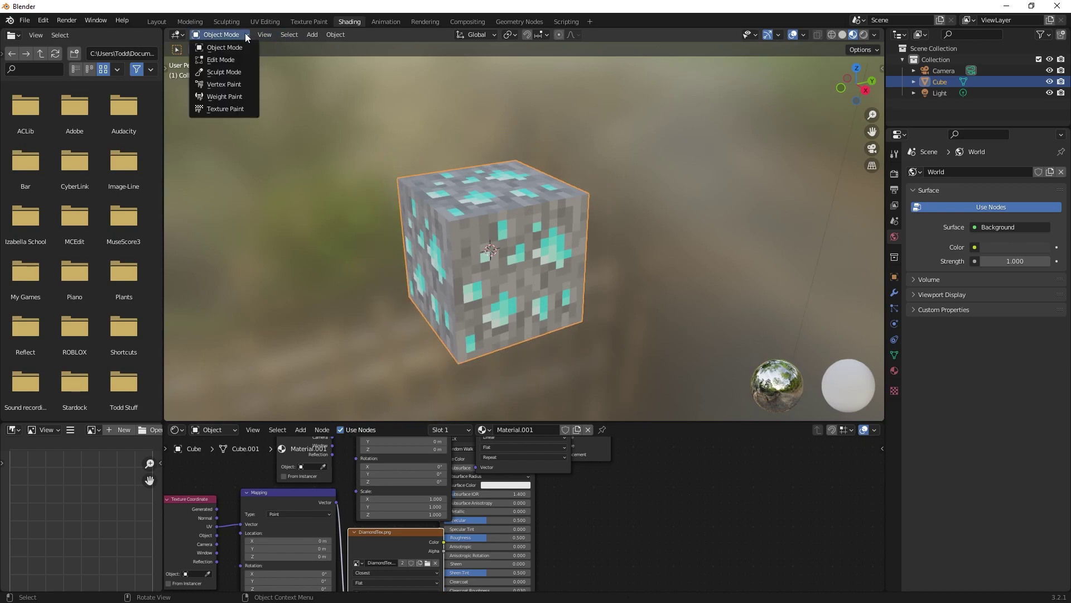
click(228, 60)
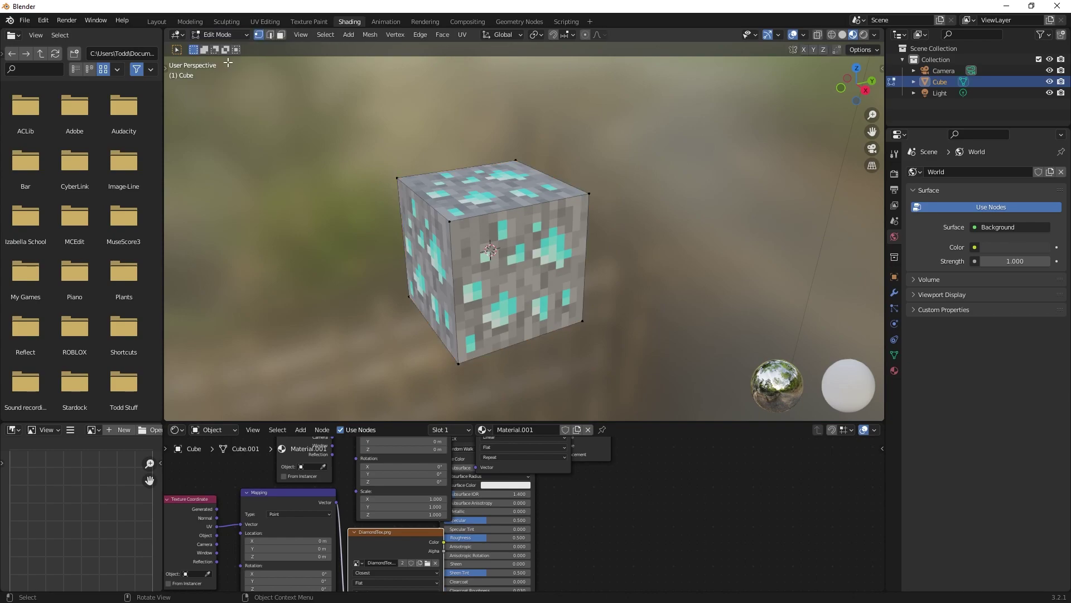
click(326, 35)
click(333, 48)
Step: Subdivide the selected mesh with Number of Cuts set to 15
right_click(327, 182)
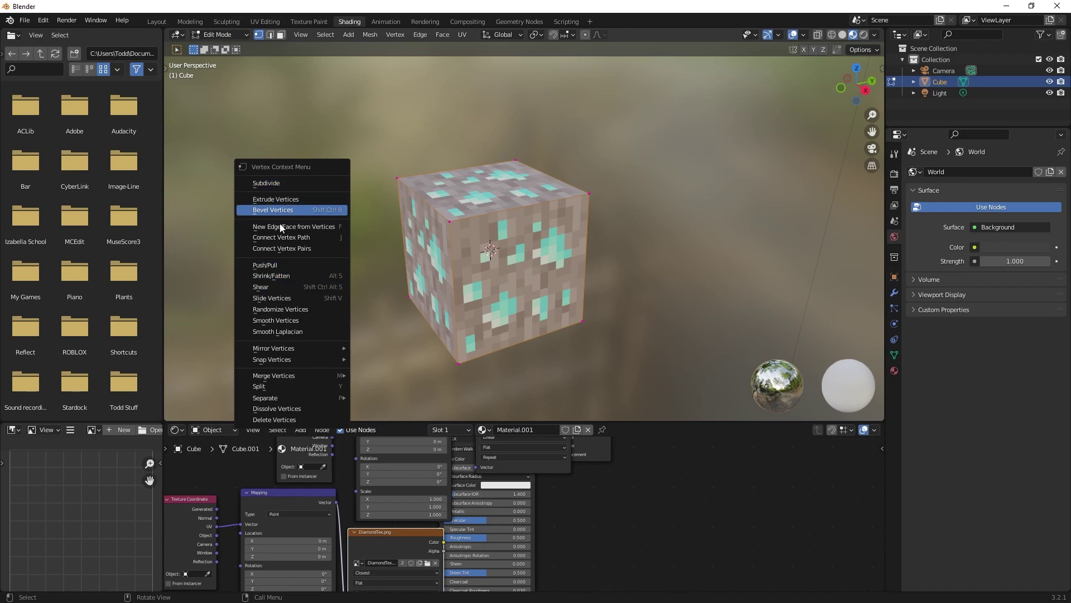
click(274, 183)
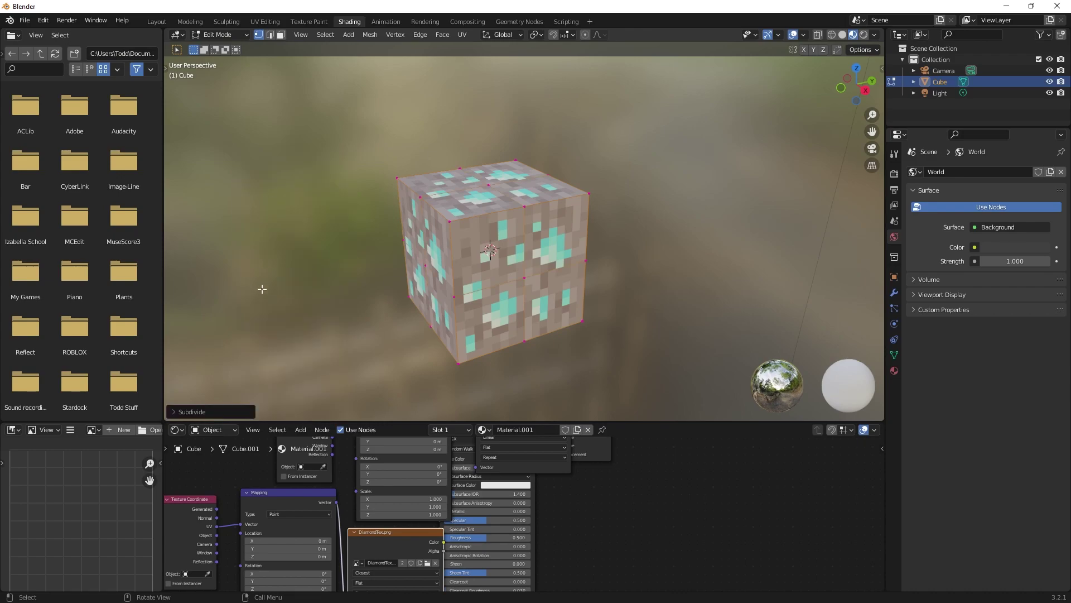
click(193, 412)
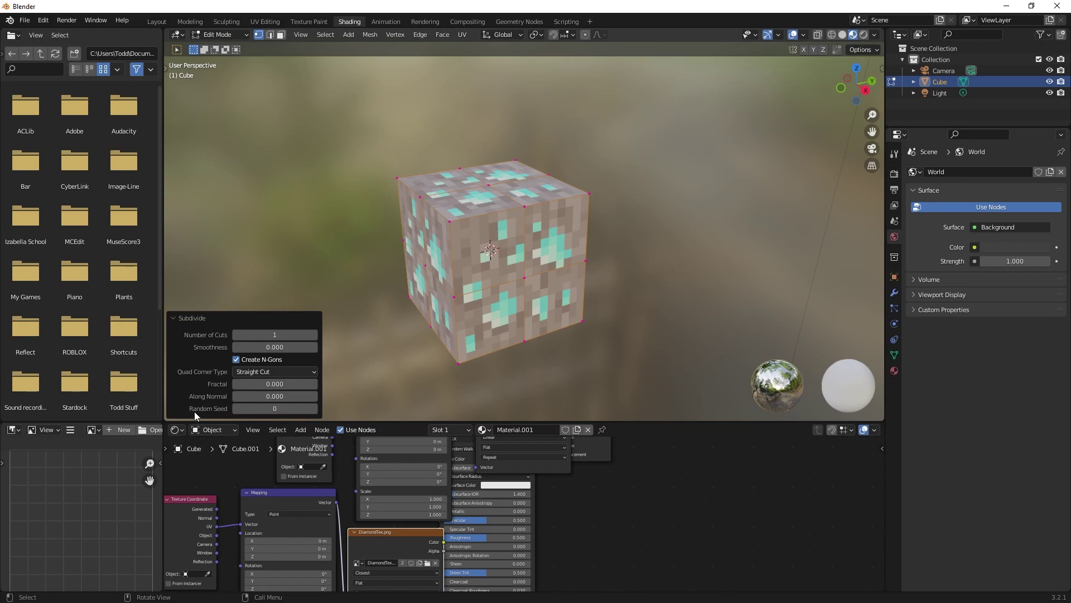
click(274, 334)
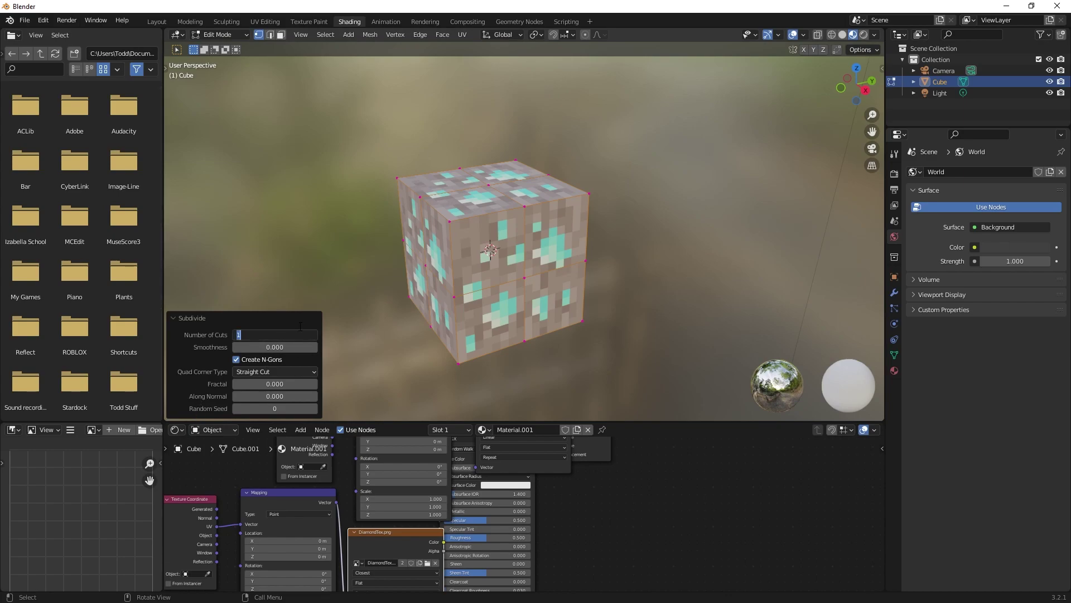
text(15)
key(Return)
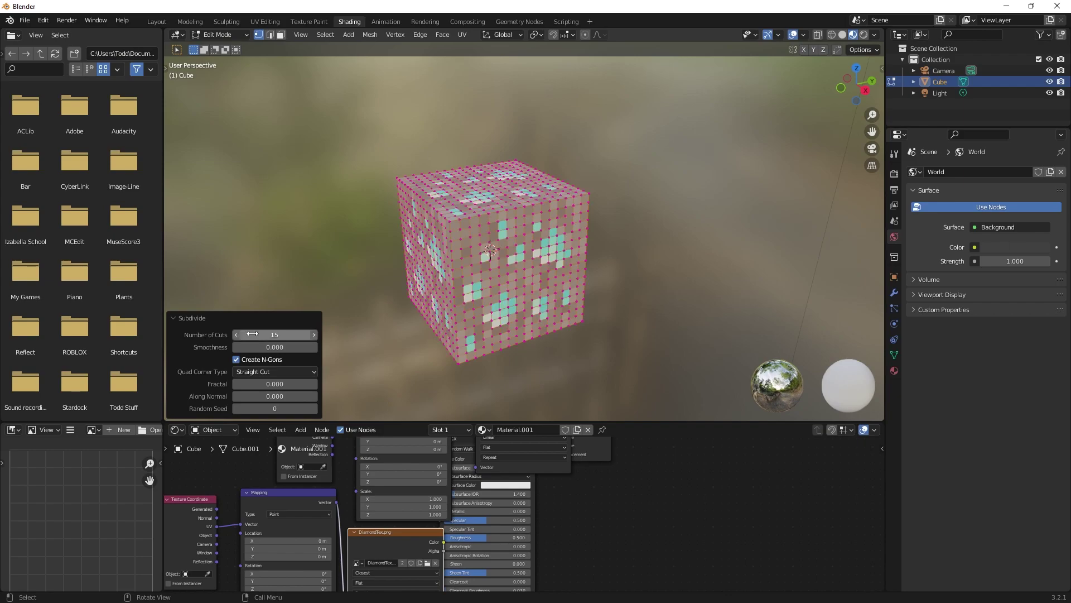
scroll(486, 247, up, 3)
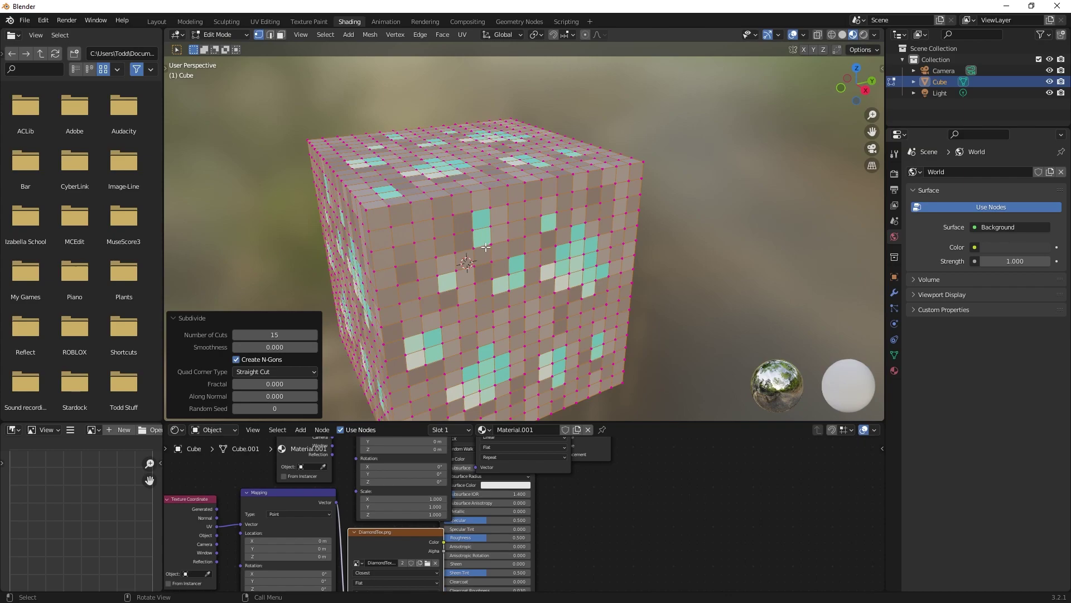
scroll(486, 247, down, 2)
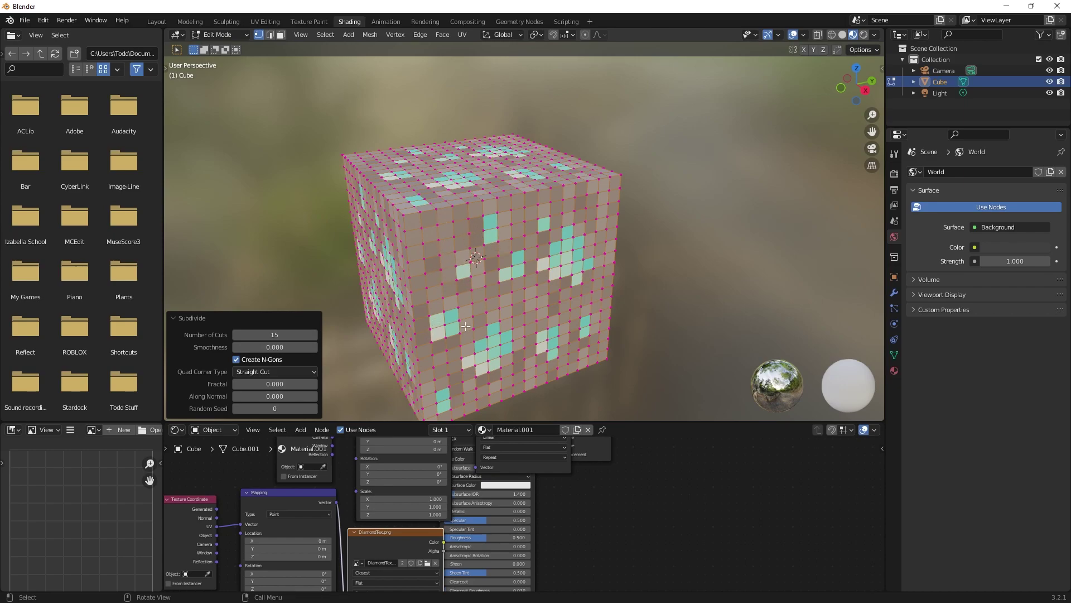
Step: Deselect all vertices and switch to Face Select mode
click(298, 204)
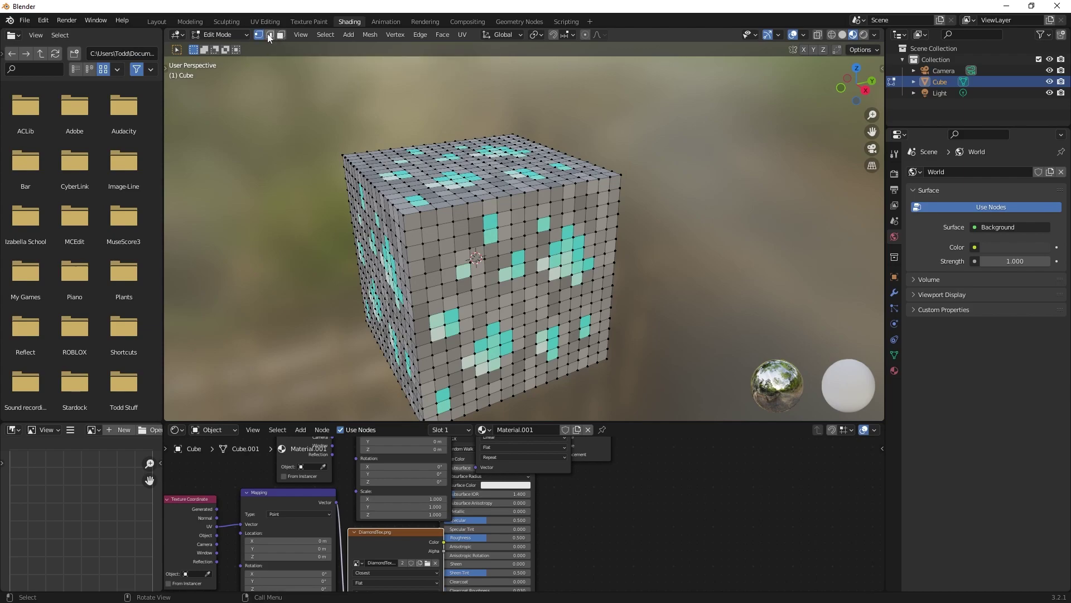
click(282, 36)
click(490, 235)
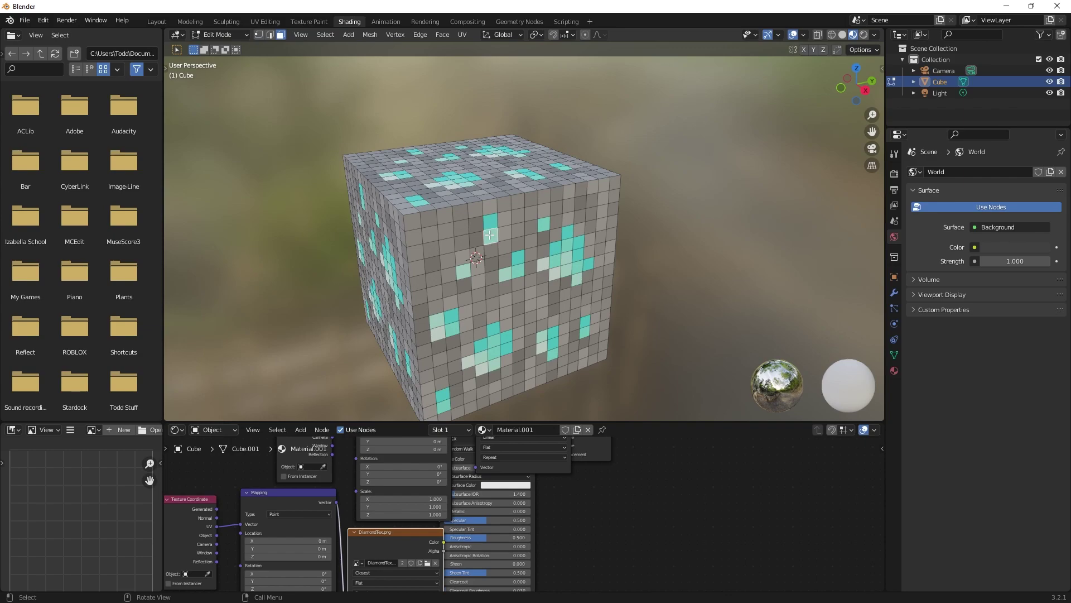
click(521, 258)
click(510, 272)
Step: Shift-select the cyan diamond faces in the upper, right and central clusters
click(490, 224)
shift+click(491, 236)
shift+click(543, 224)
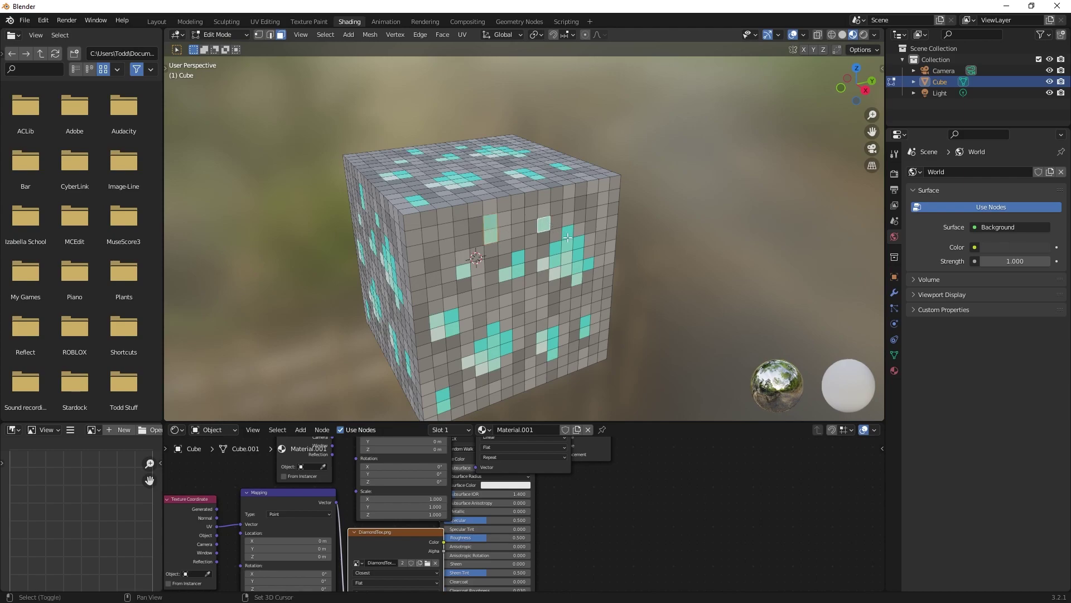
shift+click(568, 231)
shift+click(572, 245)
shift+click(578, 244)
shift+click(555, 246)
shift+click(567, 258)
shift+click(587, 262)
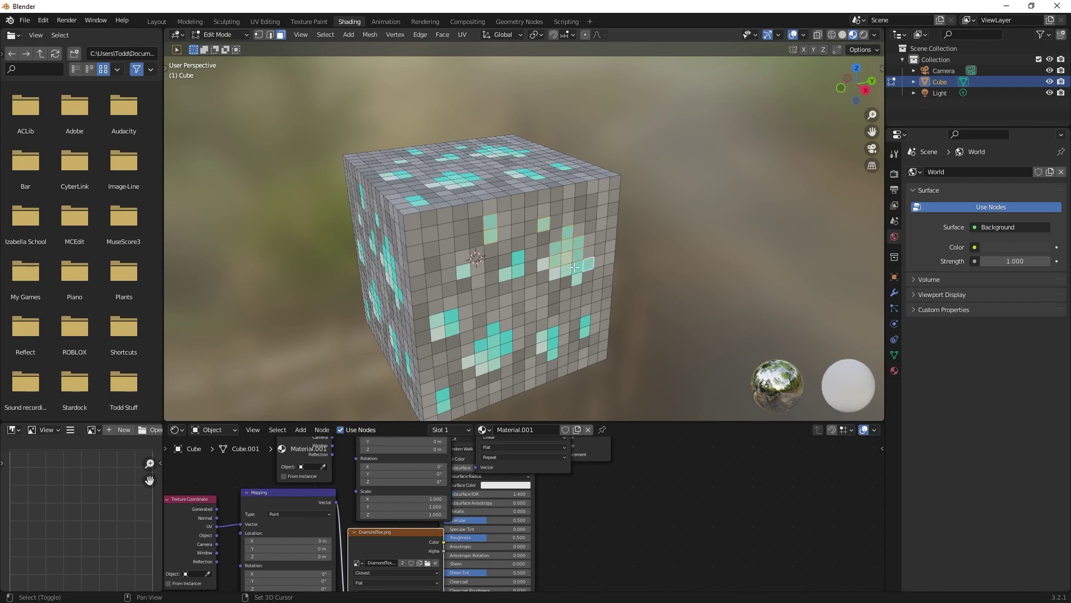
shift+click(580, 267)
shift+click(566, 270)
shift+click(554, 272)
shift+click(579, 279)
shift+click(519, 258)
shift+click(505, 274)
Step: Add the lower-left, bottom and bottom-right cyan diamond faces to the selection
shift+click(464, 272)
shift+click(452, 315)
shift+click(437, 326)
shift+click(452, 330)
shift+click(468, 360)
shift+click(482, 367)
shift+click(494, 329)
shift+click(506, 337)
shift+click(542, 336)
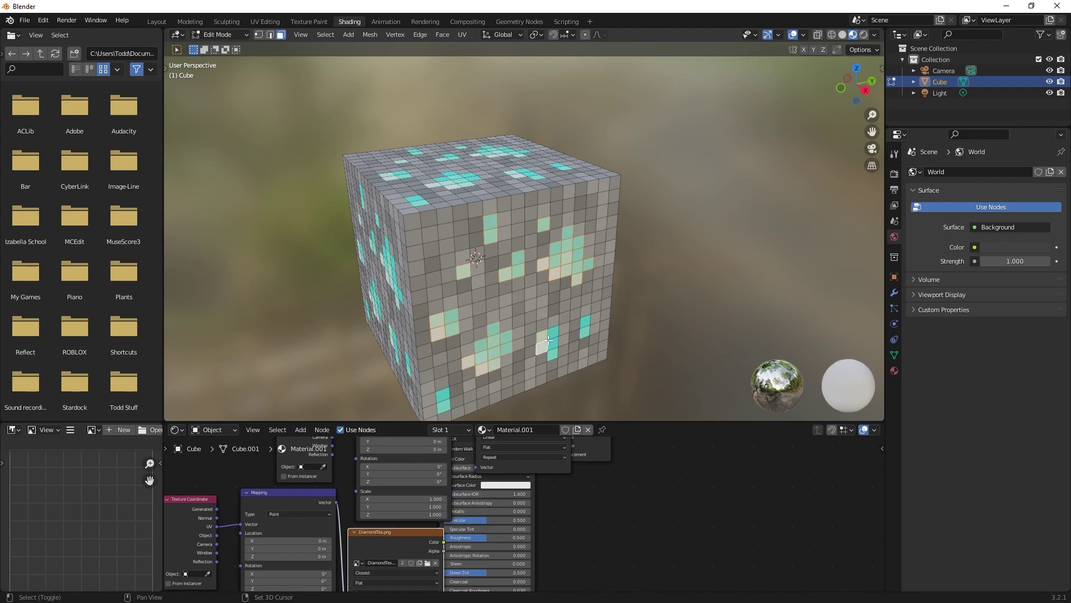
shift+click(551, 333)
shift+click(552, 353)
shift+click(583, 331)
shift+click(585, 322)
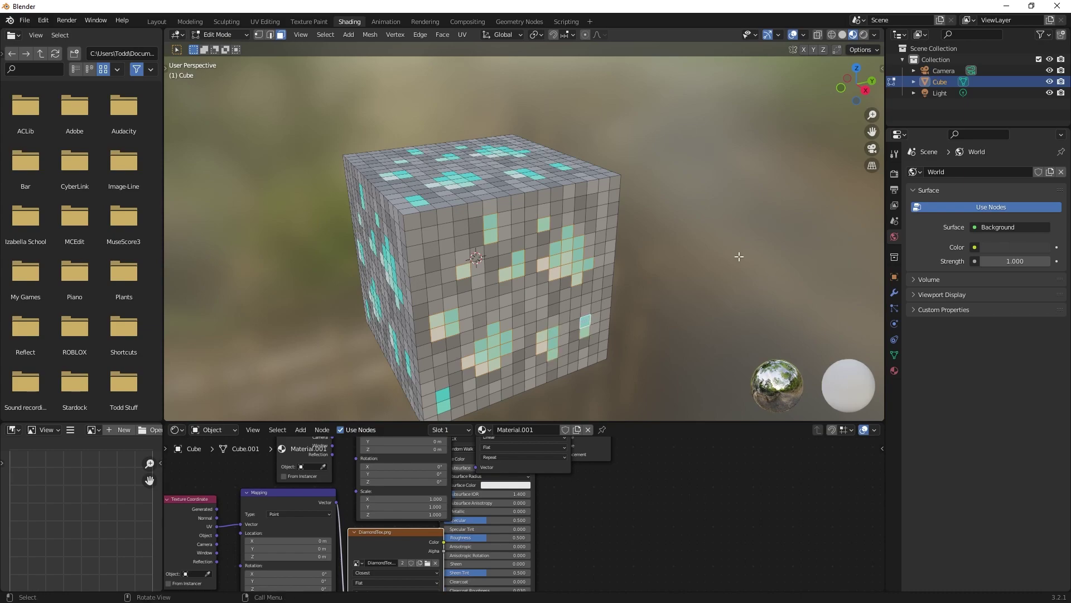
Step: Add a second material slot with a new material named Layer2 and assign it to the selected faces
click(895, 370)
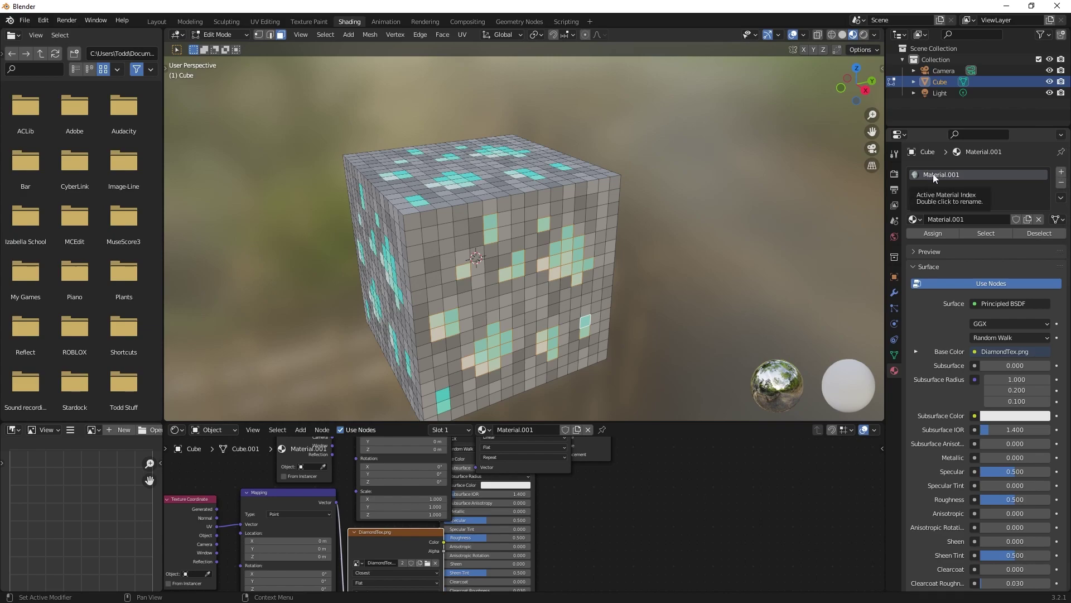
click(1061, 173)
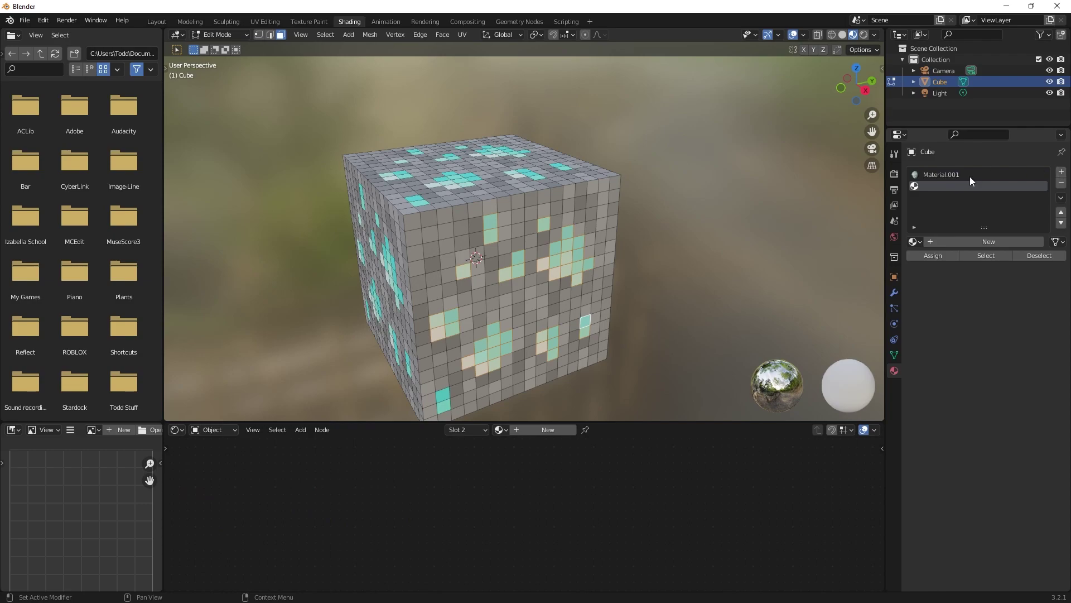
click(931, 241)
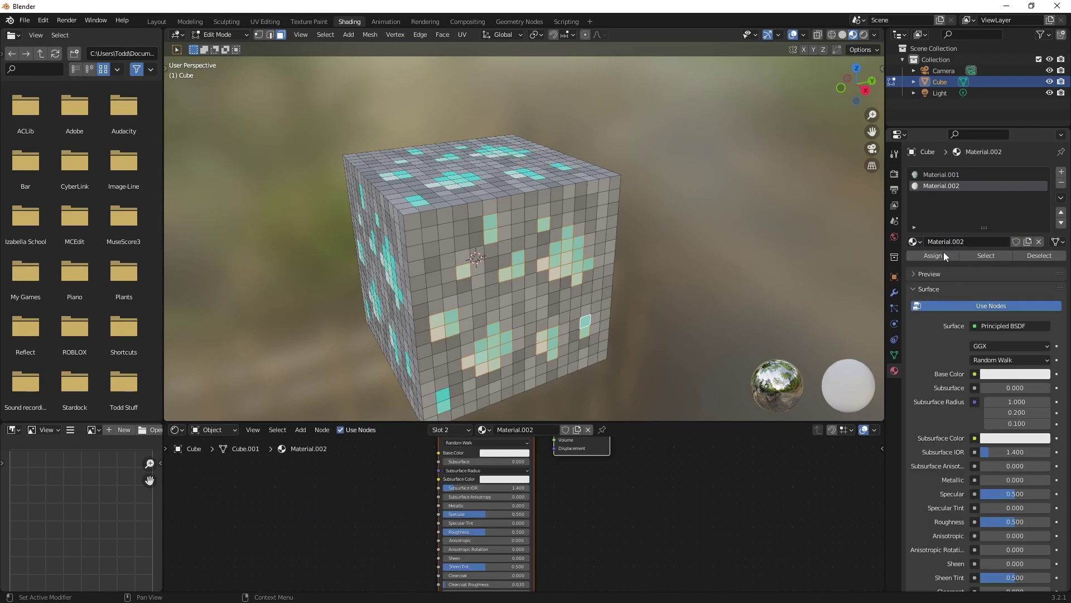
click(974, 243)
text(Layer2)
key(Return)
click(929, 255)
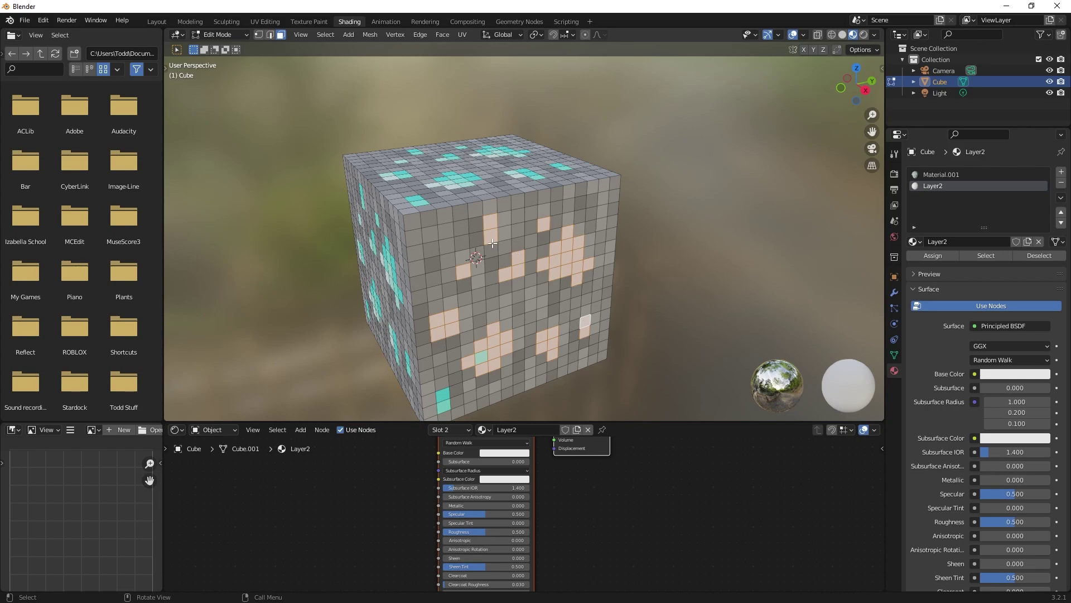
Step: Rename the first material slot to Layer1
click(941, 174)
double_click(966, 241)
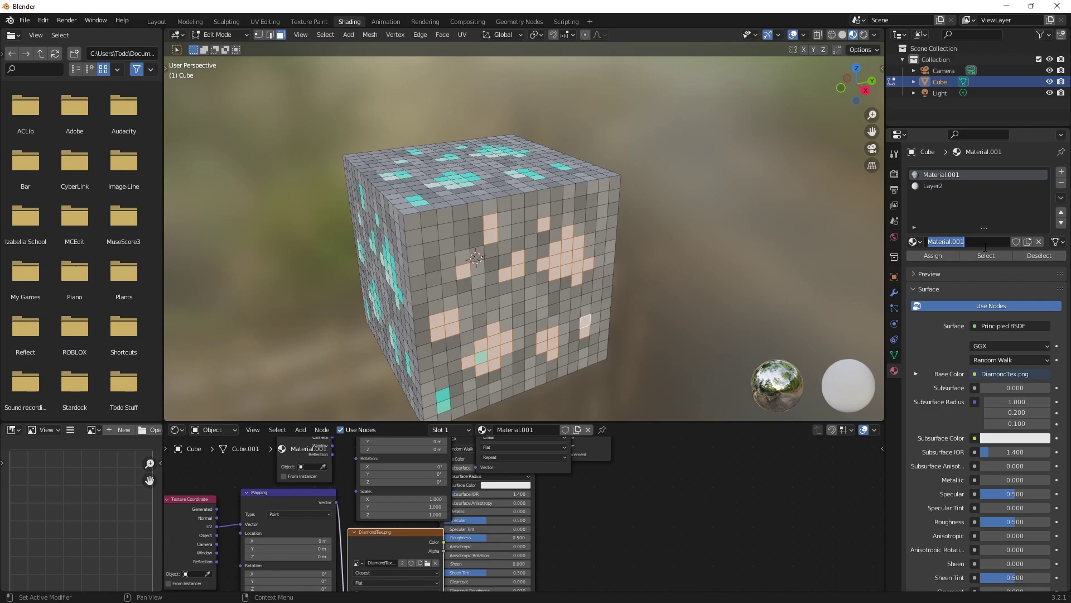
text(Layer1)
key(Return)
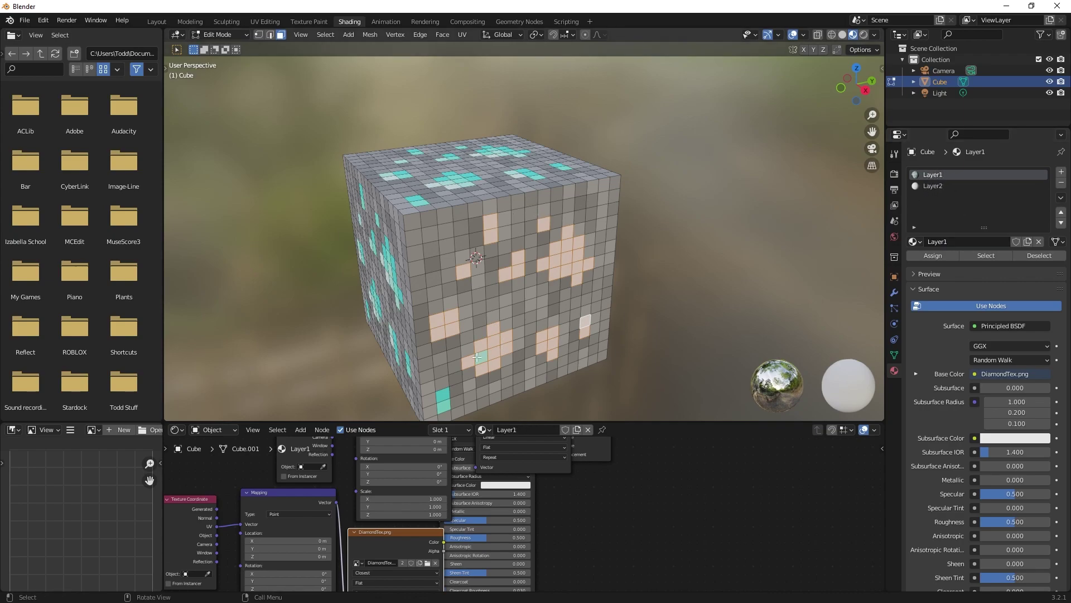
Step: Assign Layer2 to a leftover cyan diamond face on the cube's front
key(alt+a)
click(494, 342)
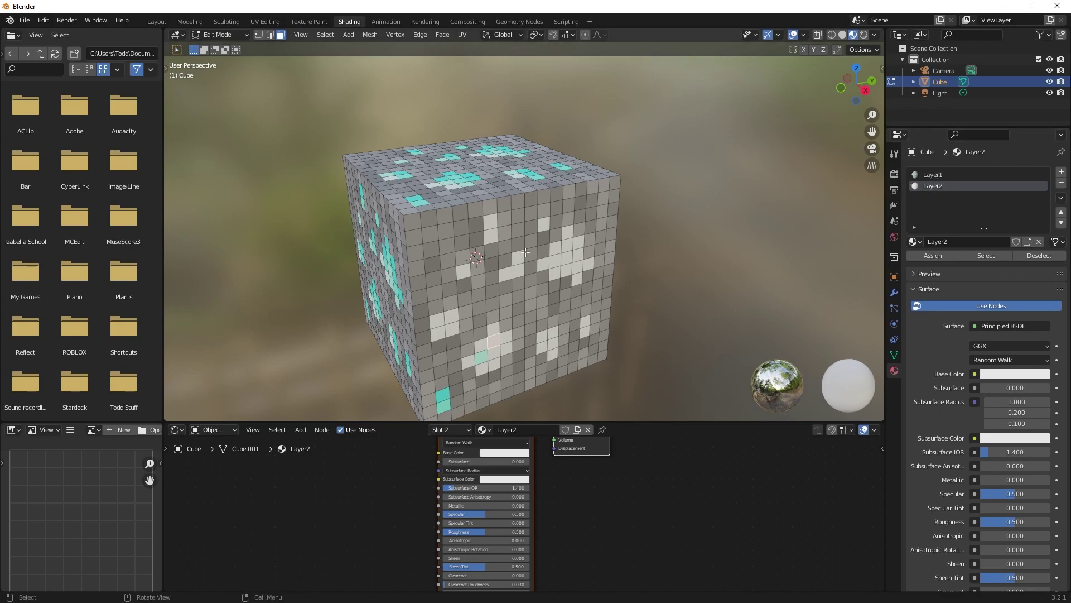
click(482, 357)
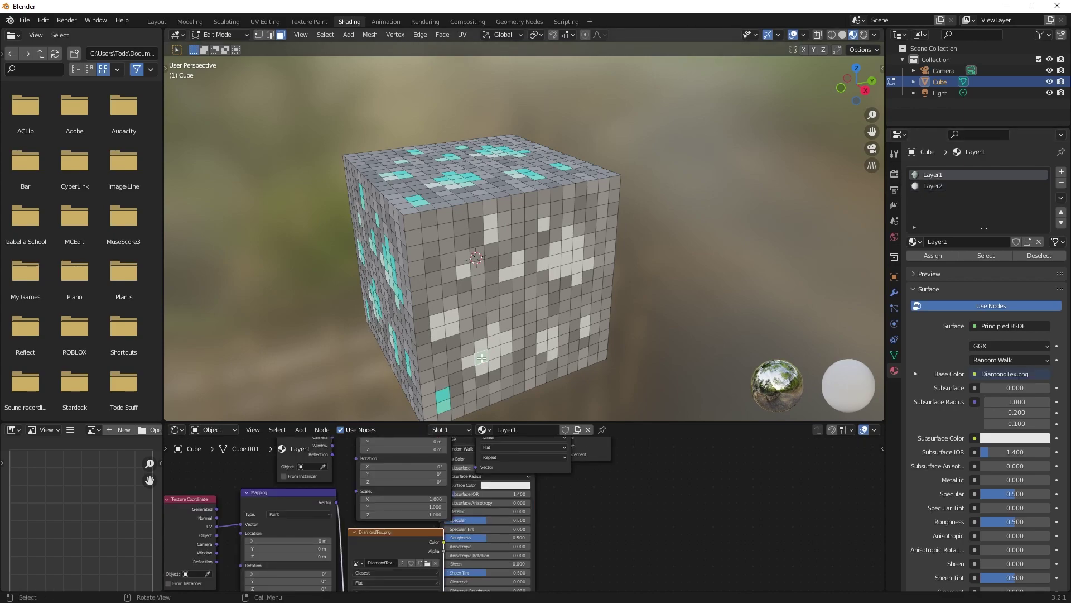
shift+click(444, 402)
click(932, 187)
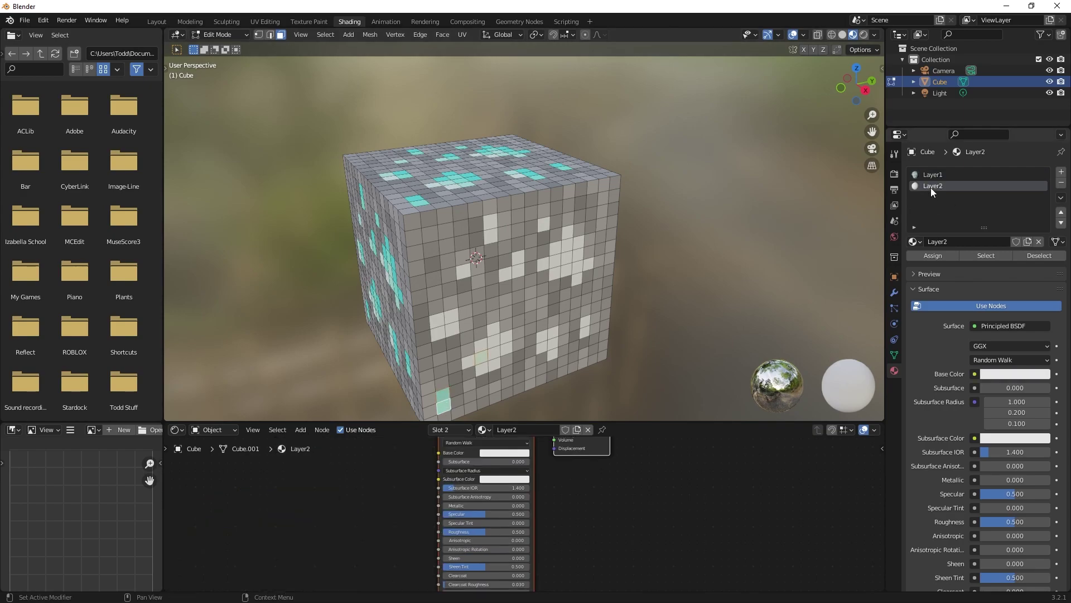
click(929, 256)
click(939, 177)
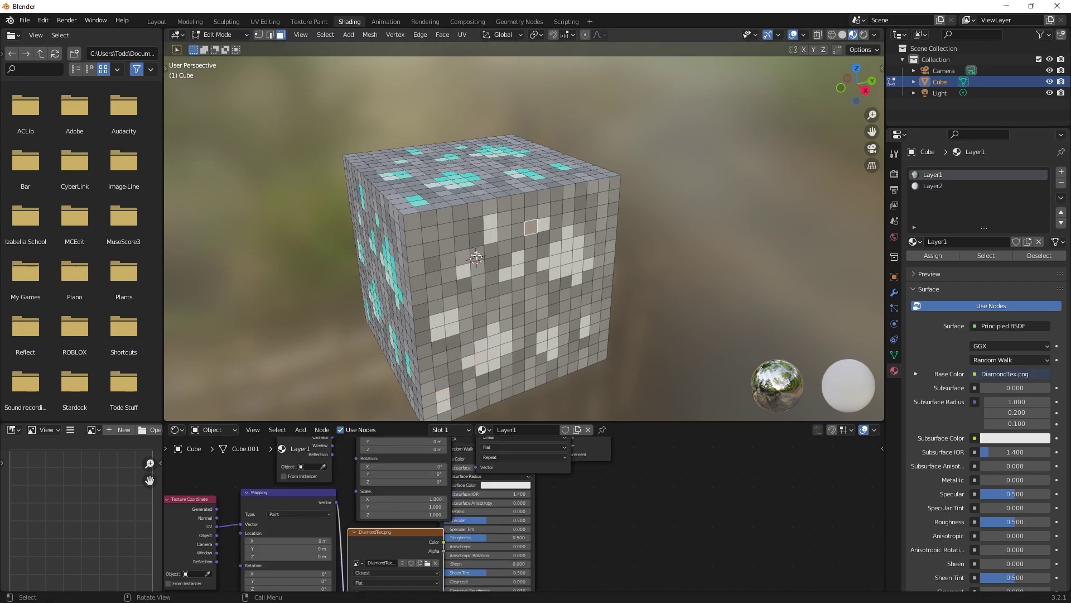
Step: Select the cyan diamond faces on the cube's top
mouse_move(476, 258)
middle_down()
mouse_move(503, 234)
mouse_move(471, 268)
mouse_move(483, 234)
mouse_move(487, 275)
middle_up()
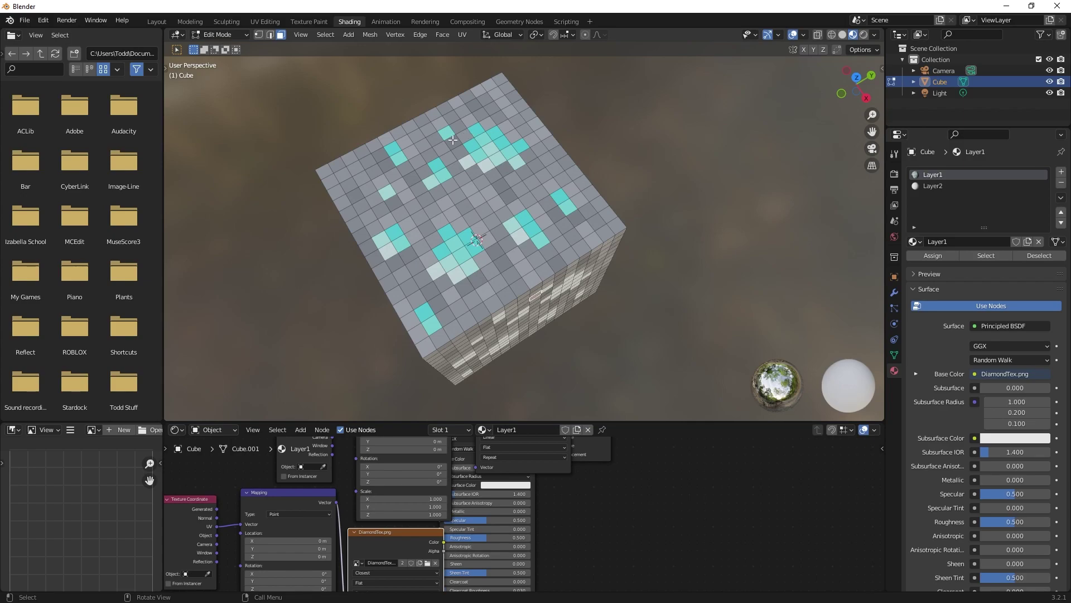
shift+click(392, 150)
shift+click(446, 132)
shift+click(386, 193)
shift+click(492, 136)
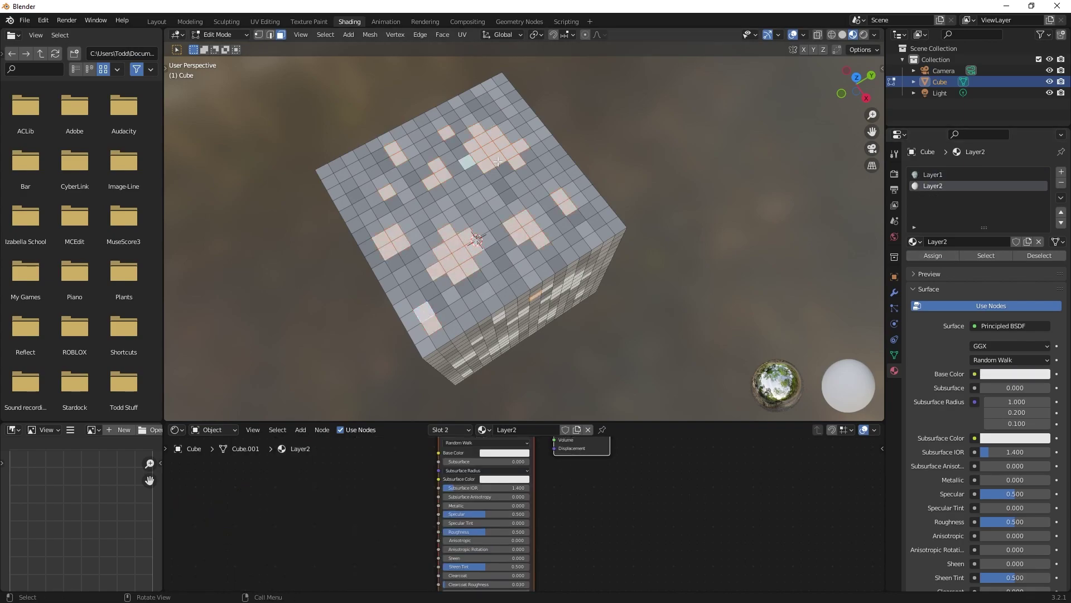
Step: Select the cyan and green ore faces across the cube's front
click(498, 161)
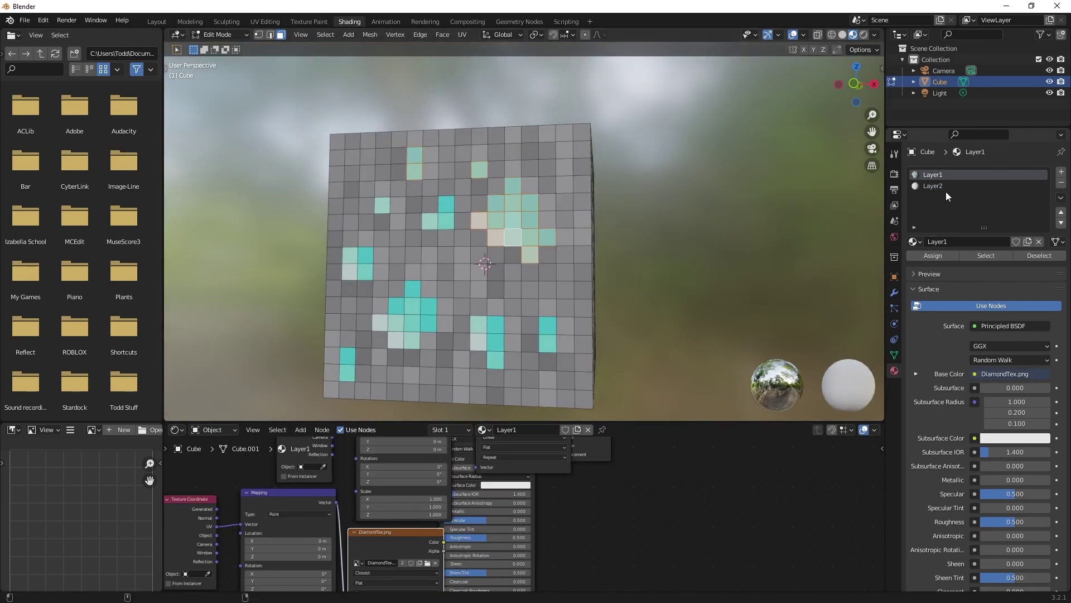
shift+click(434, 220)
shift+click(365, 256)
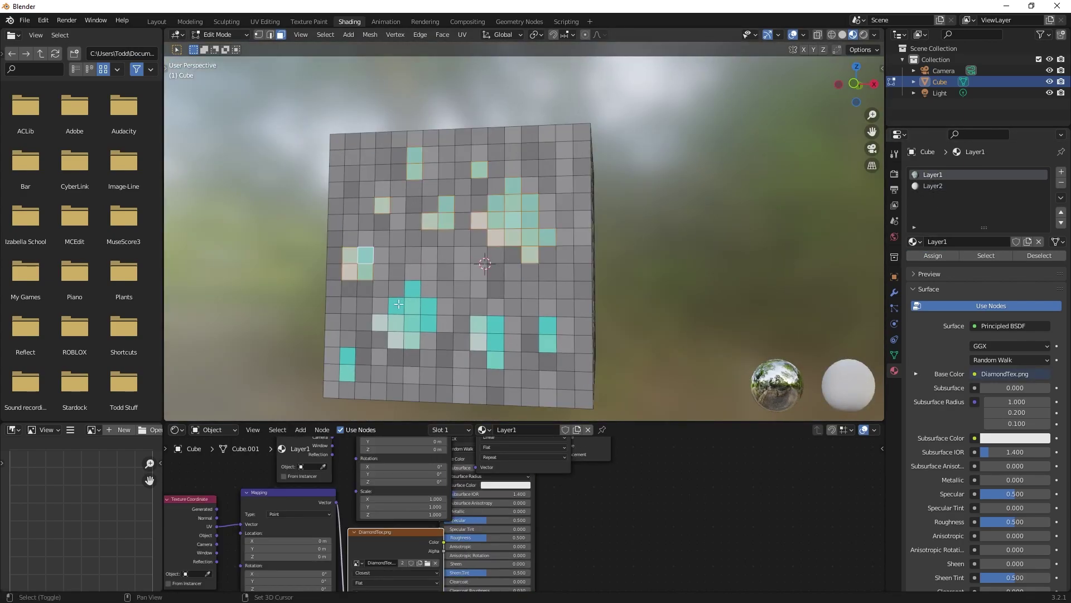
shift+click(412, 306)
shift+click(347, 357)
shift+click(413, 339)
shift+click(495, 325)
shift+click(547, 342)
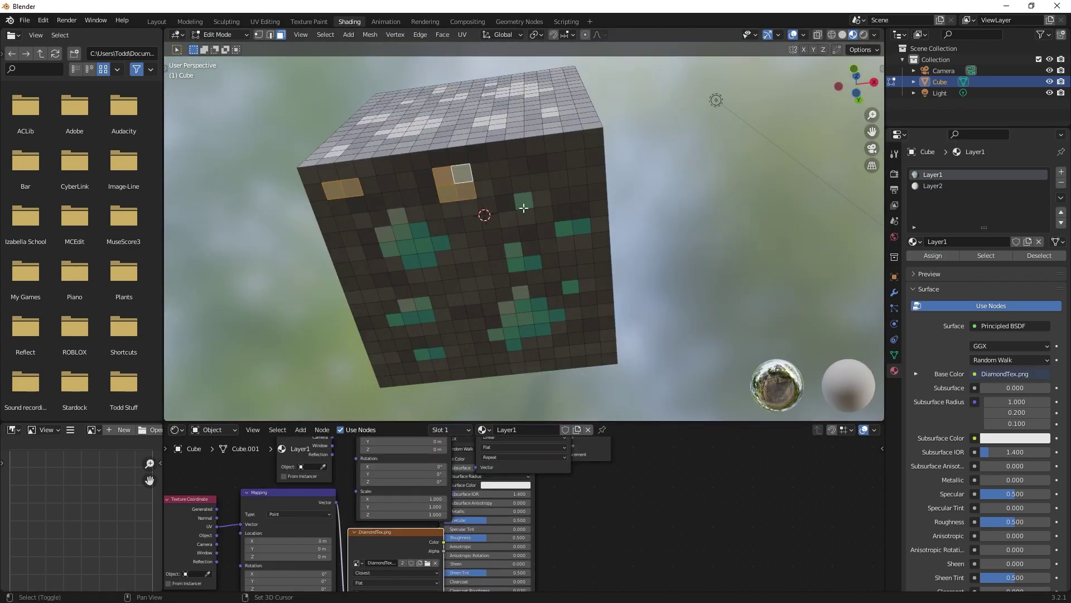
shift+click(573, 226)
shift+click(523, 260)
shift+click(570, 287)
shift+click(508, 307)
shift+click(527, 327)
shift+click(505, 340)
shift+click(430, 352)
shift+click(410, 313)
shift+click(413, 262)
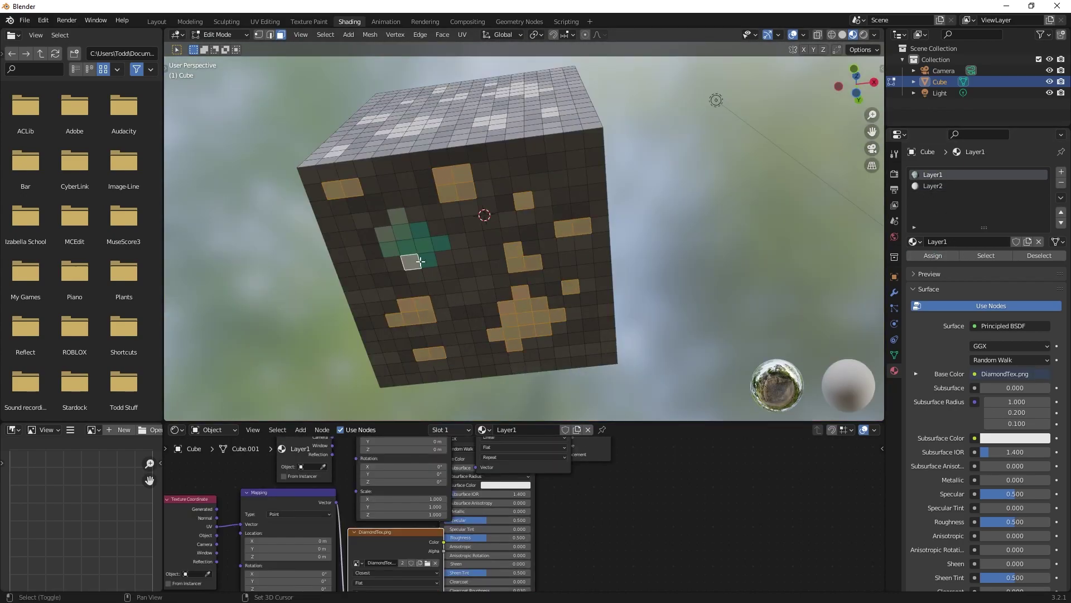
shift+click(424, 246)
shift+click(406, 246)
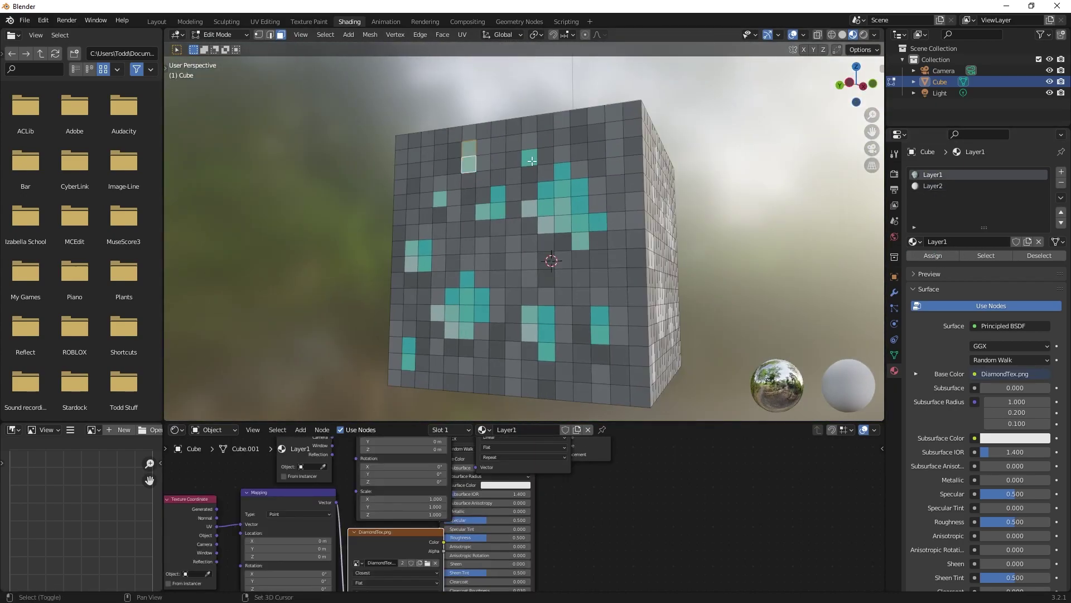
Step: Add the remaining diamond faces and assign them the Layer2 material
shift+click(529, 157)
shift+click(563, 189)
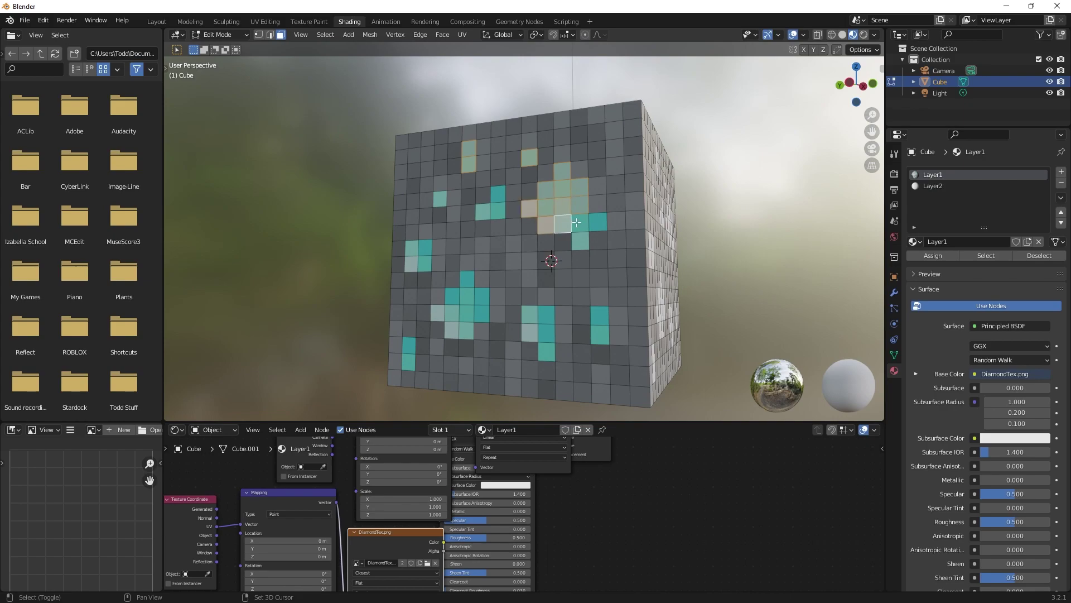
shift+click(580, 232)
shift+click(495, 195)
shift+click(422, 256)
shift+click(467, 279)
shift+click(467, 312)
shift+click(481, 304)
shift+click(408, 352)
shift+click(528, 329)
shift+click(546, 335)
shift+click(600, 329)
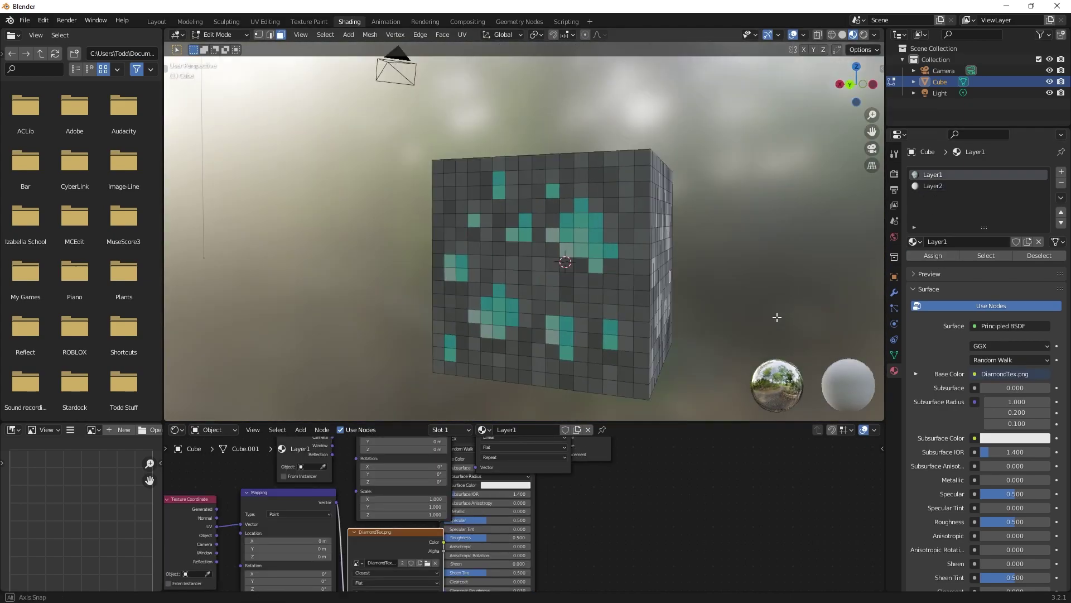
shift+click(569, 226)
shift+click(597, 252)
shift+click(611, 334)
shift+click(560, 338)
shift+click(505, 312)
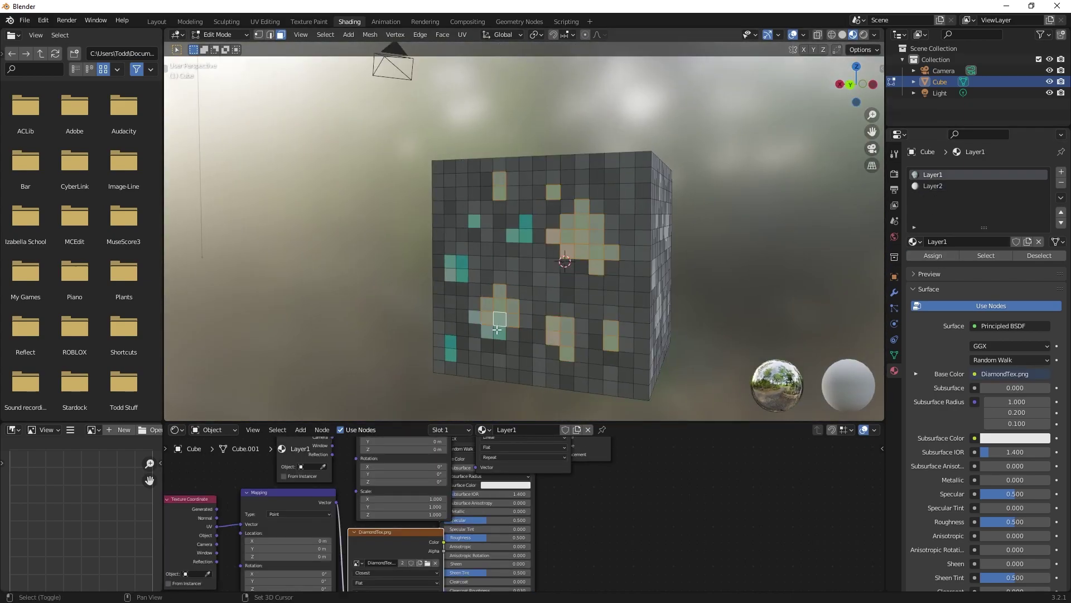
shift+click(485, 318)
shift+click(451, 346)
shift+click(456, 267)
shift+click(526, 222)
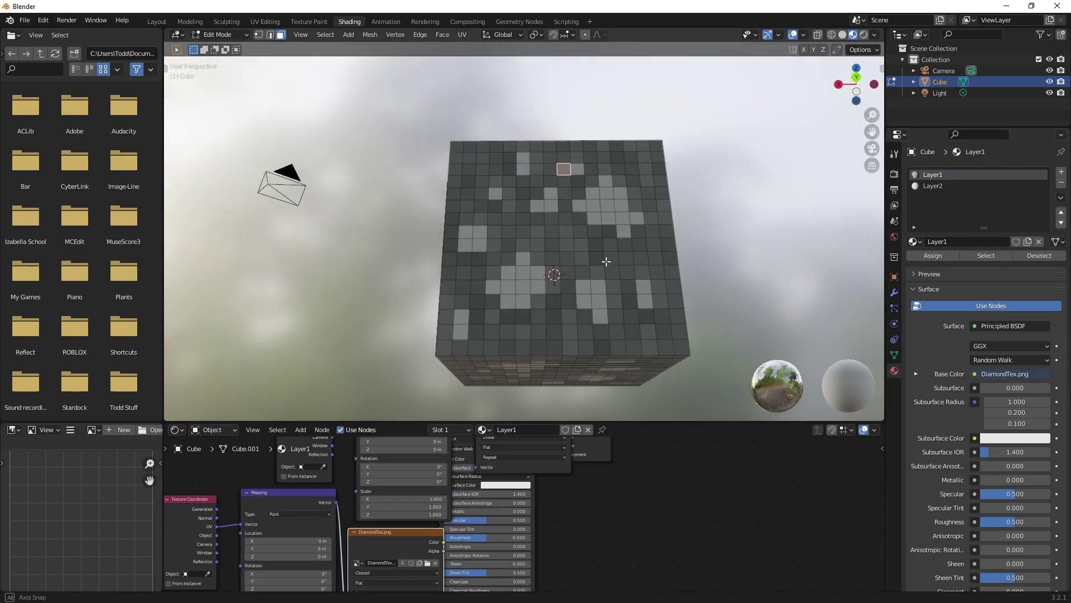
middle_drag(605, 258, 660, 251)
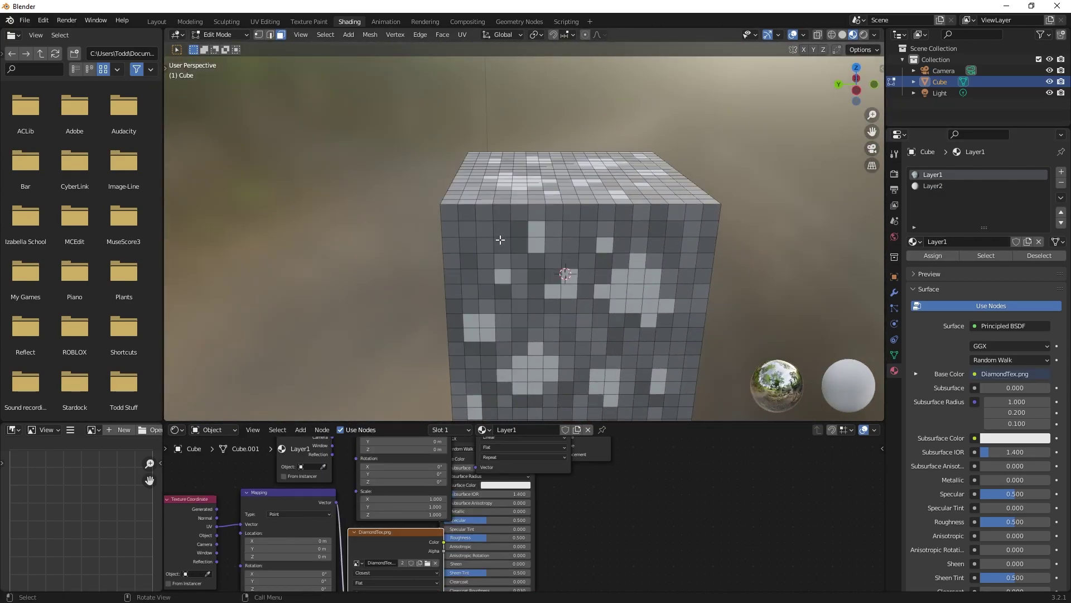
middle_drag(497, 240, 859, 237)
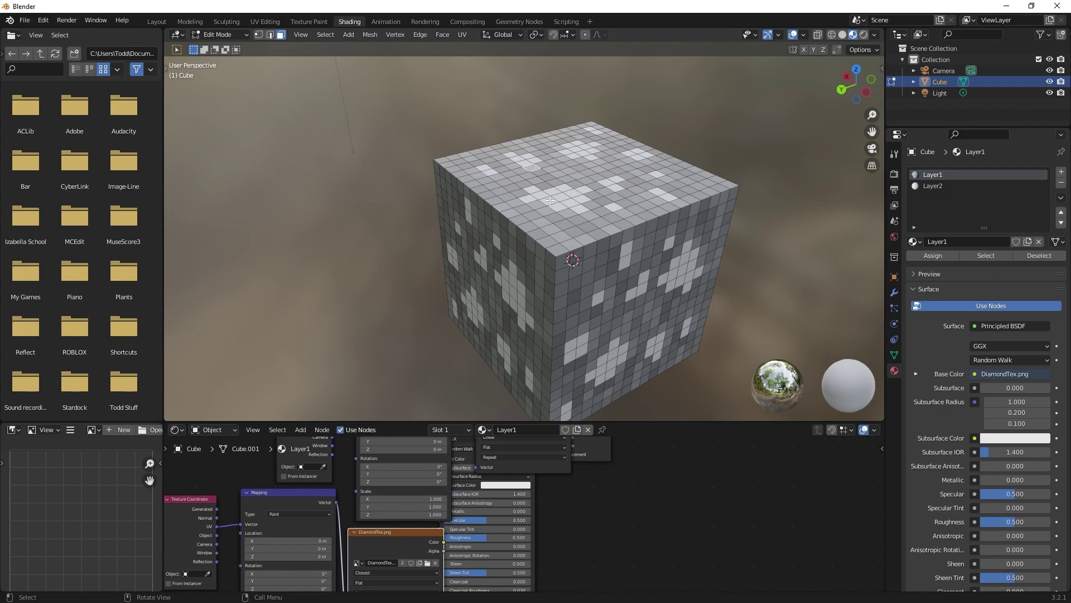
click(933, 186)
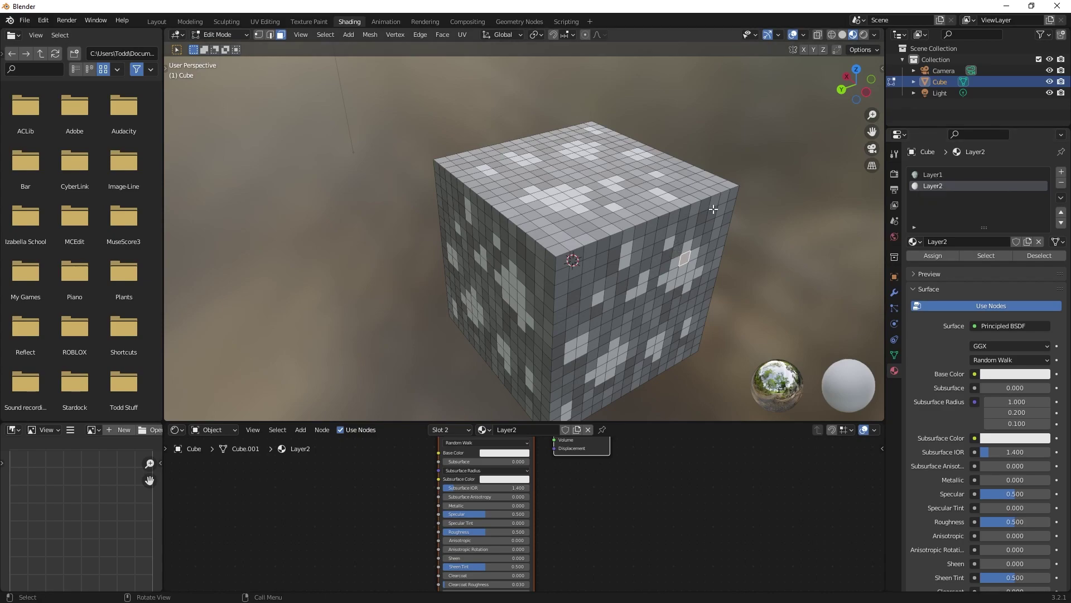
middle_drag(759, 240, 636, 229)
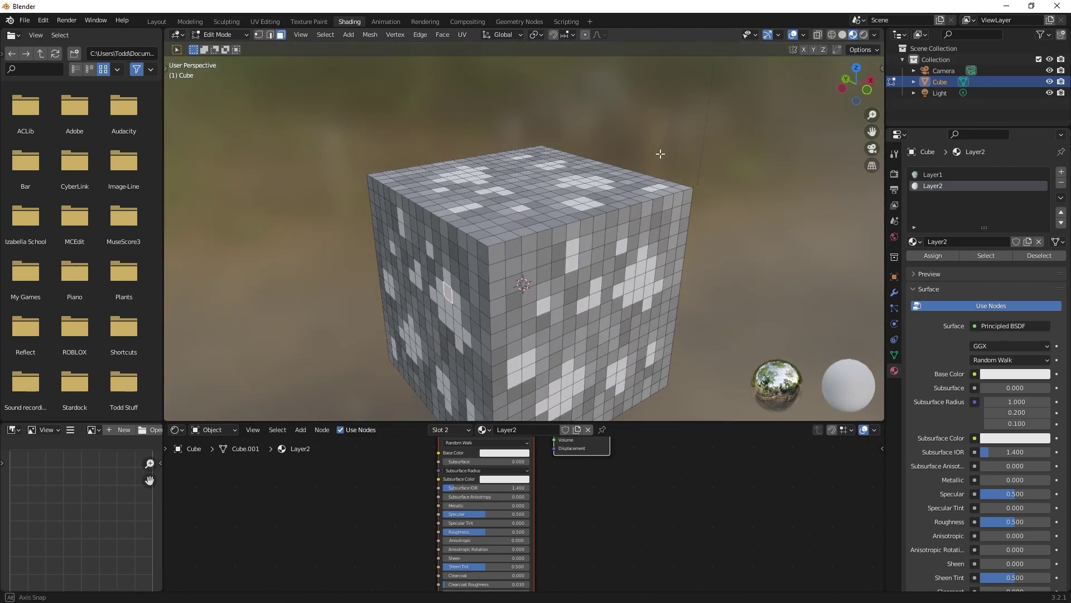
middle_drag(660, 153, 465, 188)
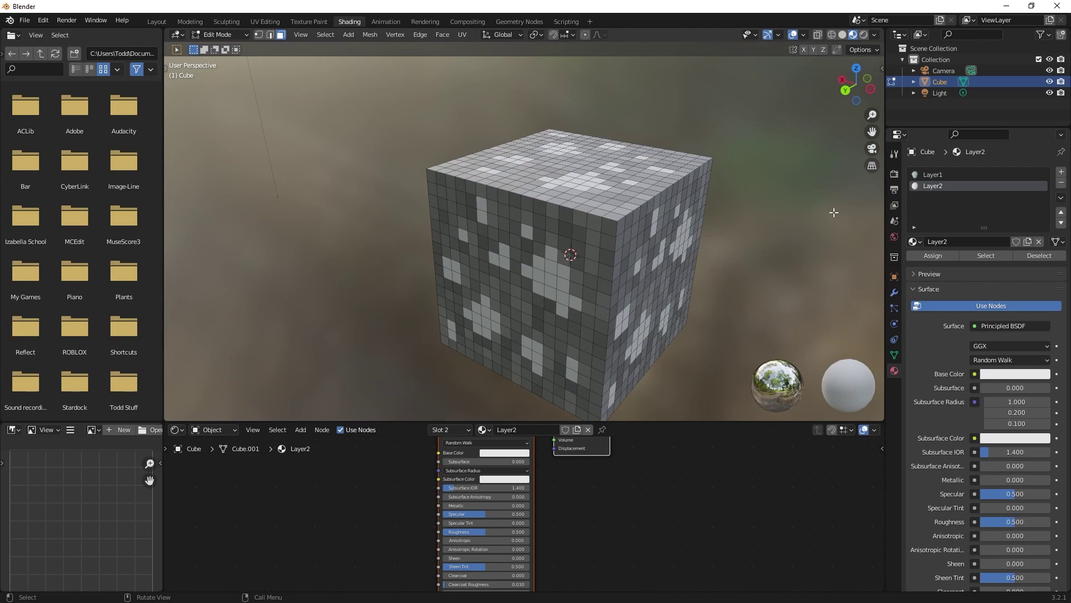
click(933, 176)
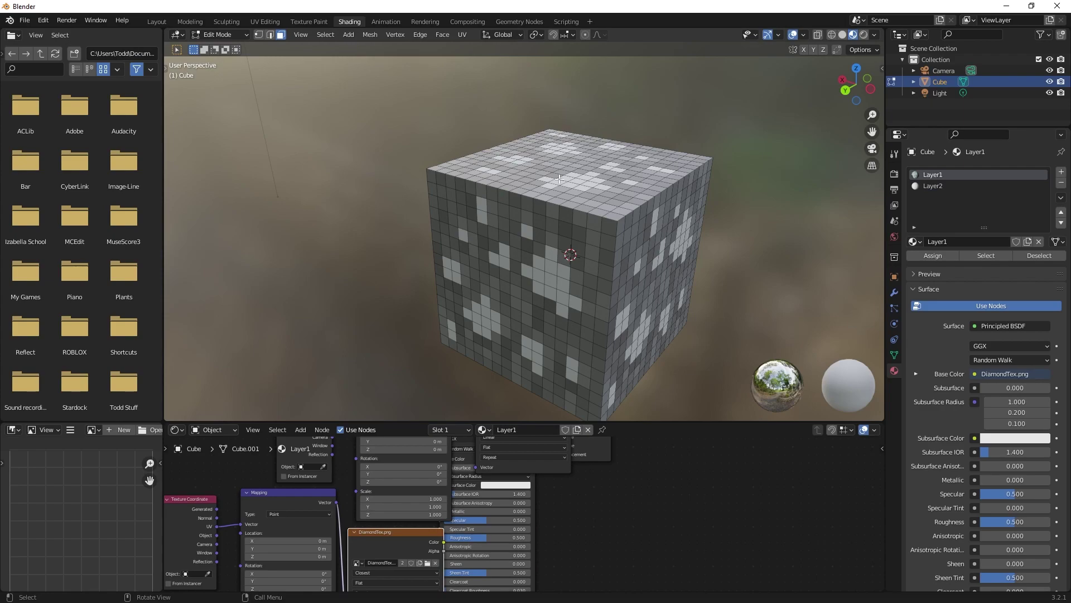
Step: Save, then export only Mesh objects as MutilLayerCube.fbx
key(ctrl+s)
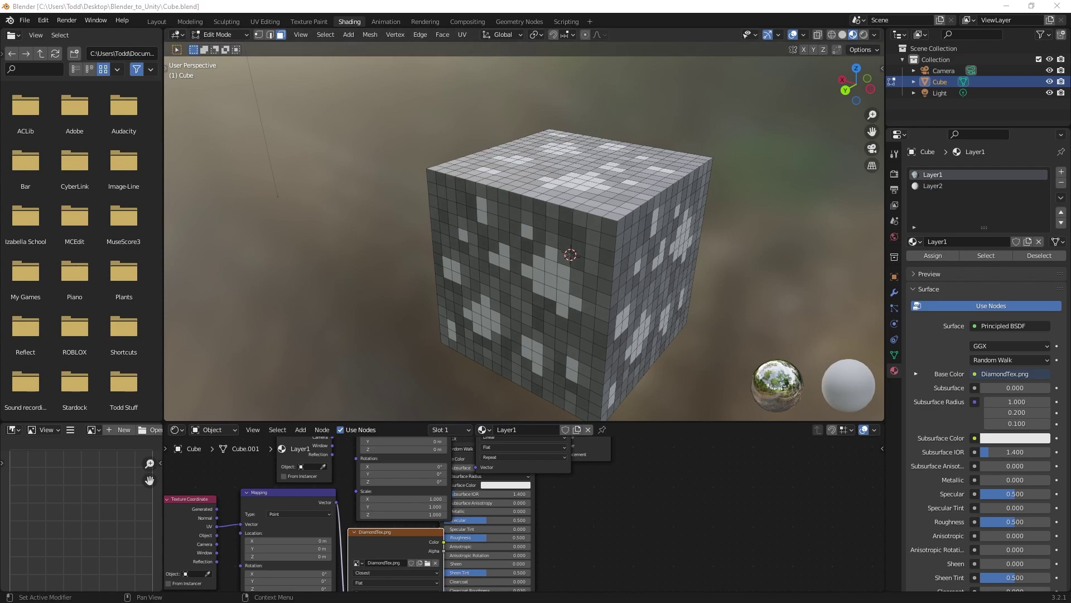
click(25, 21)
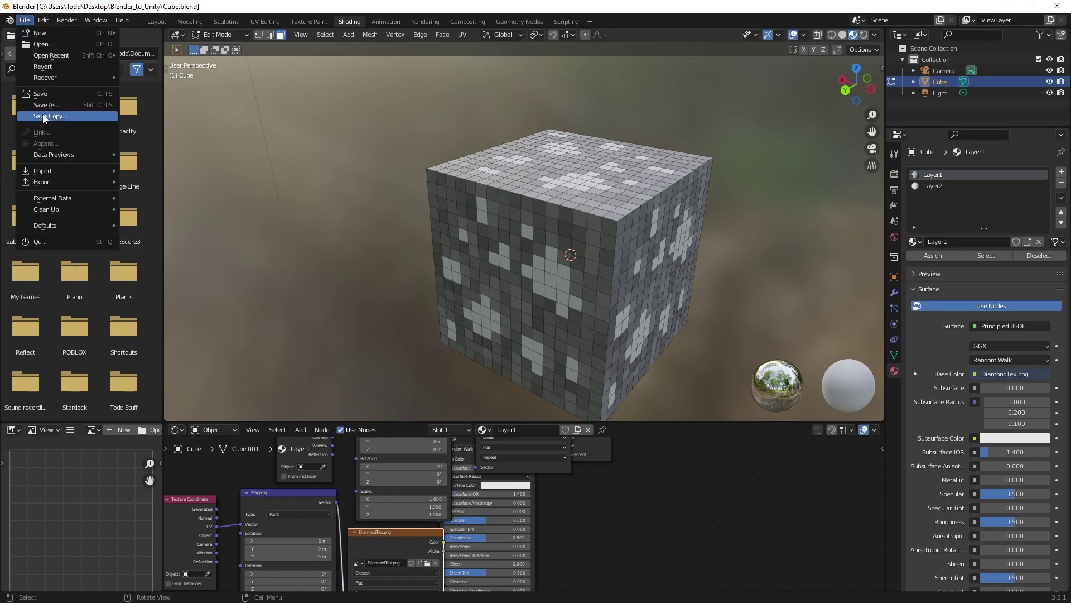
mouse_move(42, 184)
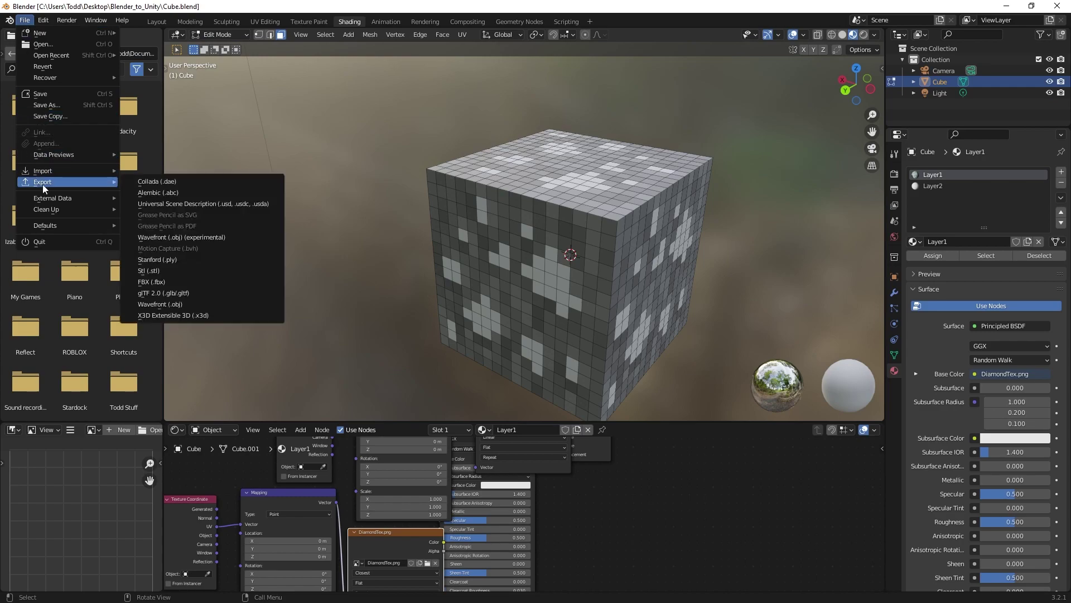
click(153, 283)
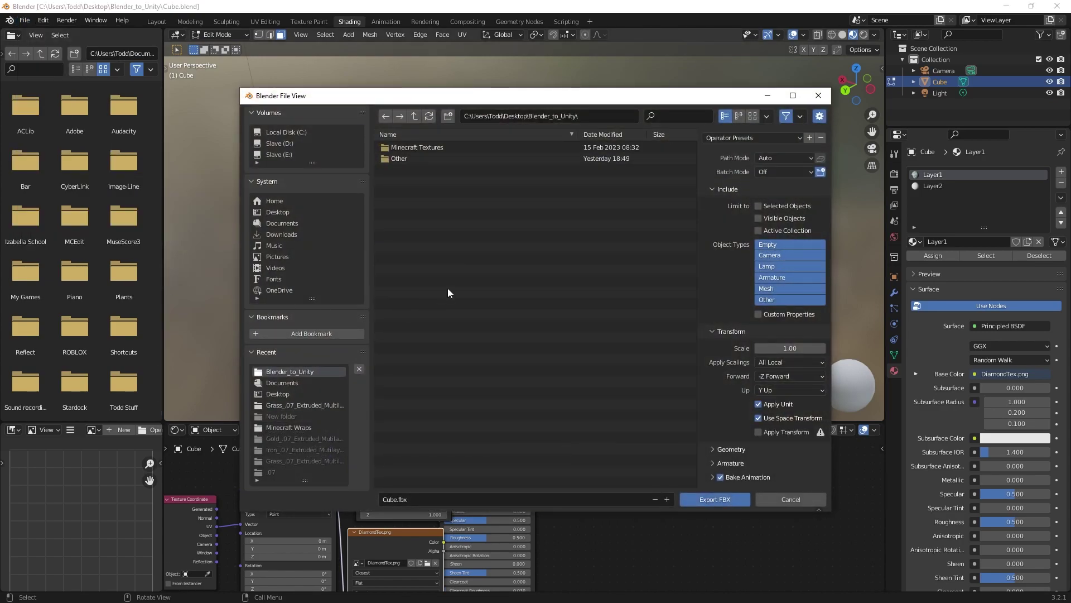
click(781, 289)
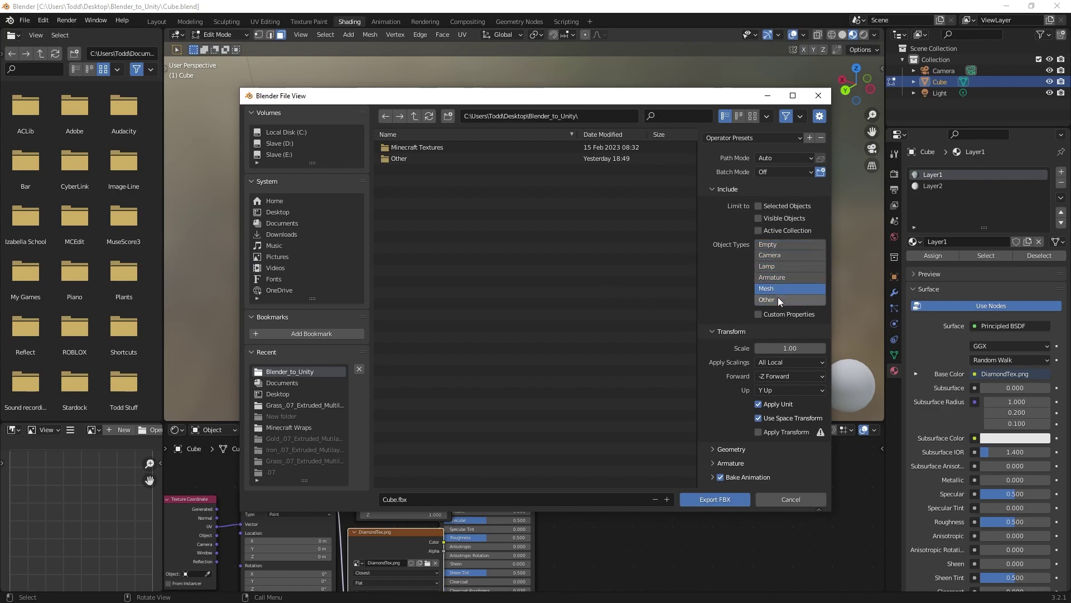
click(420, 500)
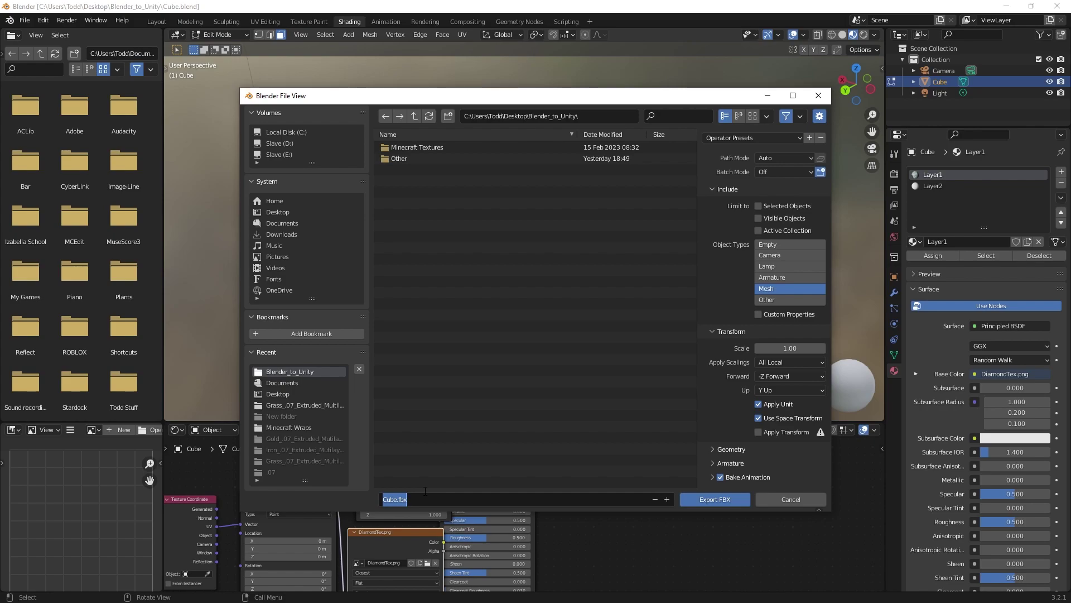
text(Mutil)
text(Lasy)
text(yer)
text(Cube)
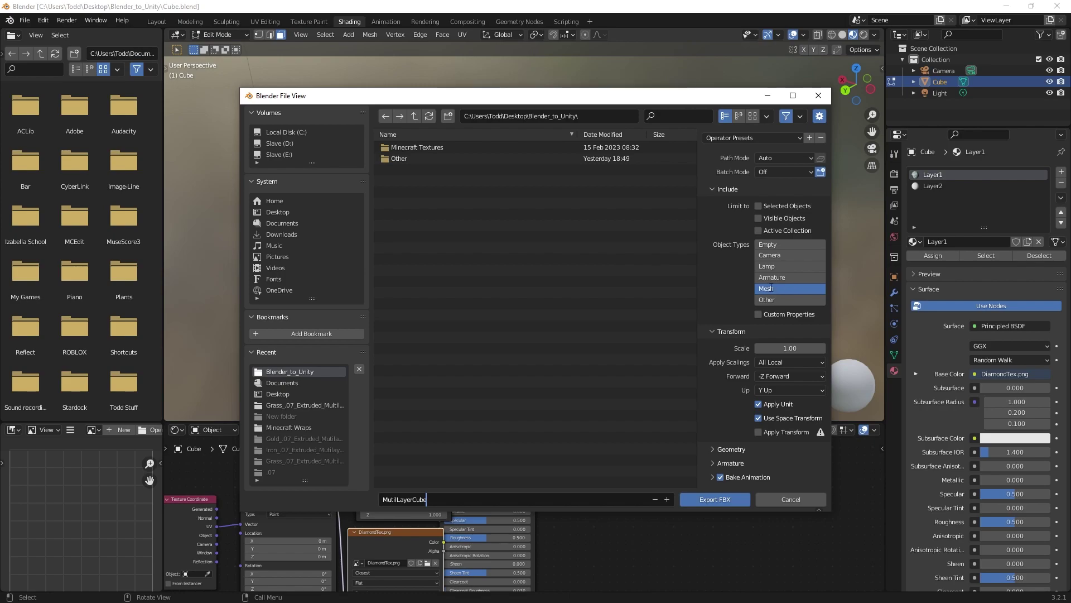
click(709, 499)
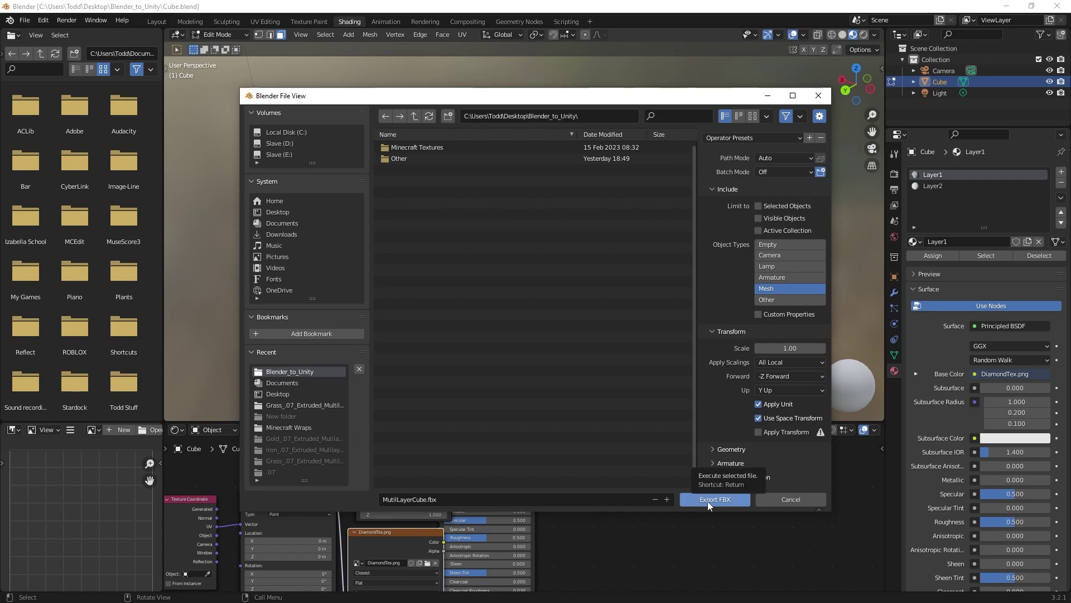
click(707, 499)
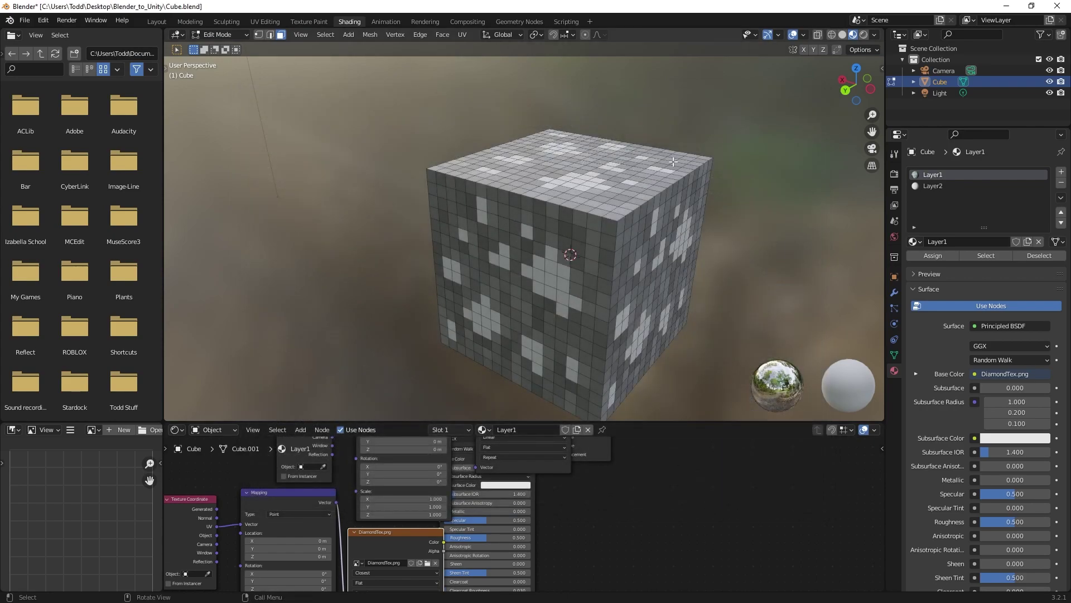
Step: Use Save As to store the project as Cube.blend in Blender_to_Unity
click(25, 20)
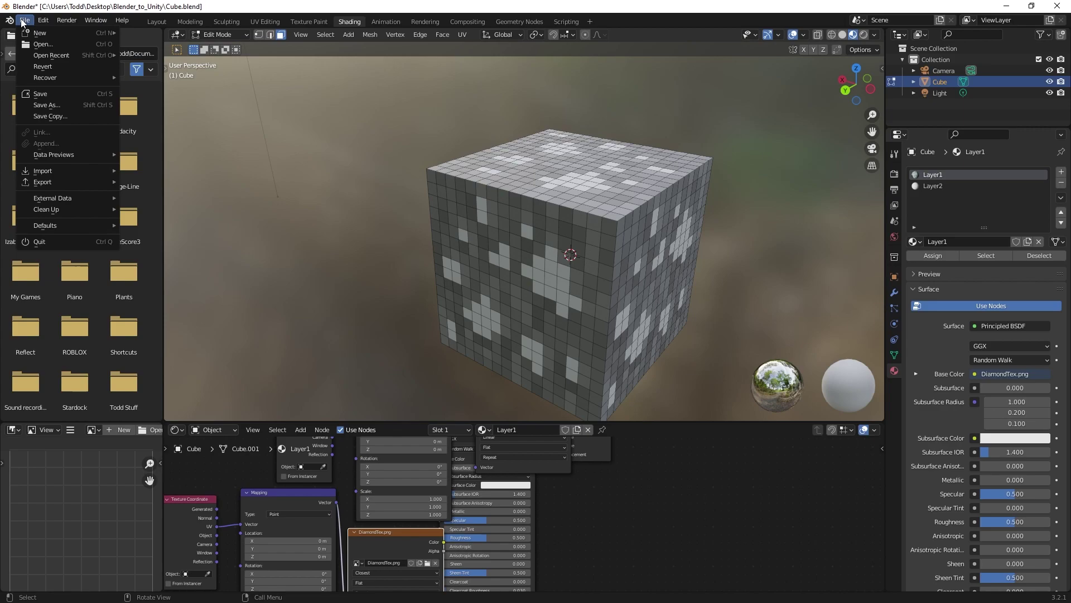
click(45, 105)
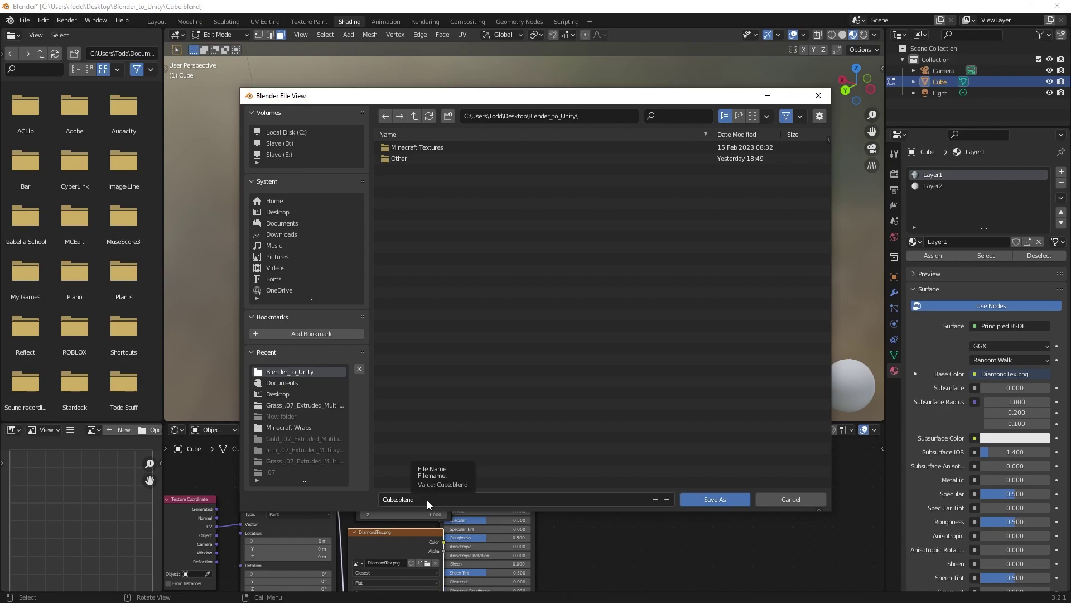
drag(481, 100, 493, 127)
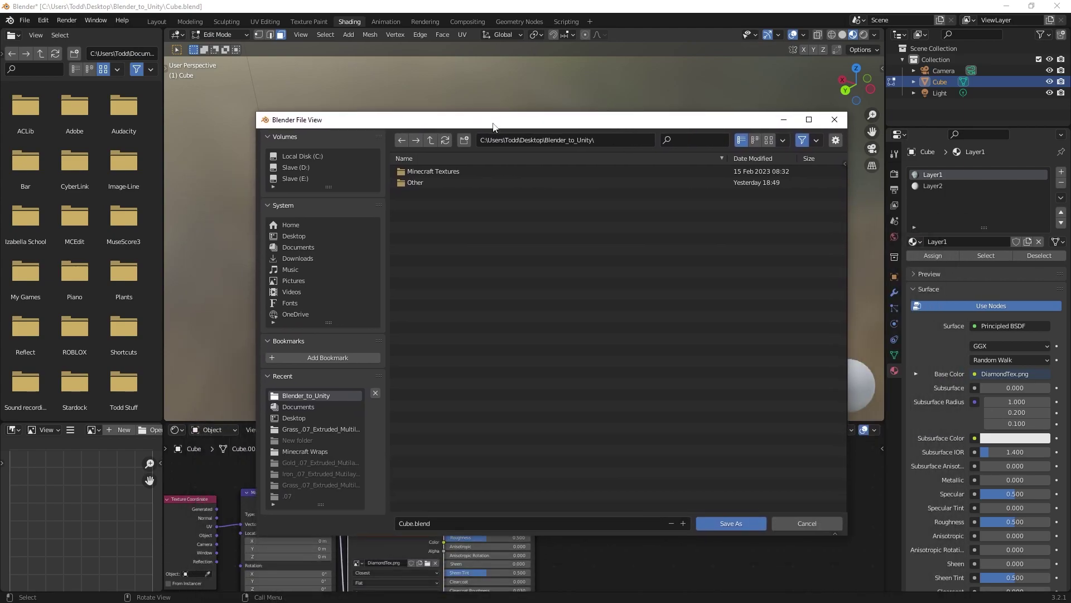
click(730, 526)
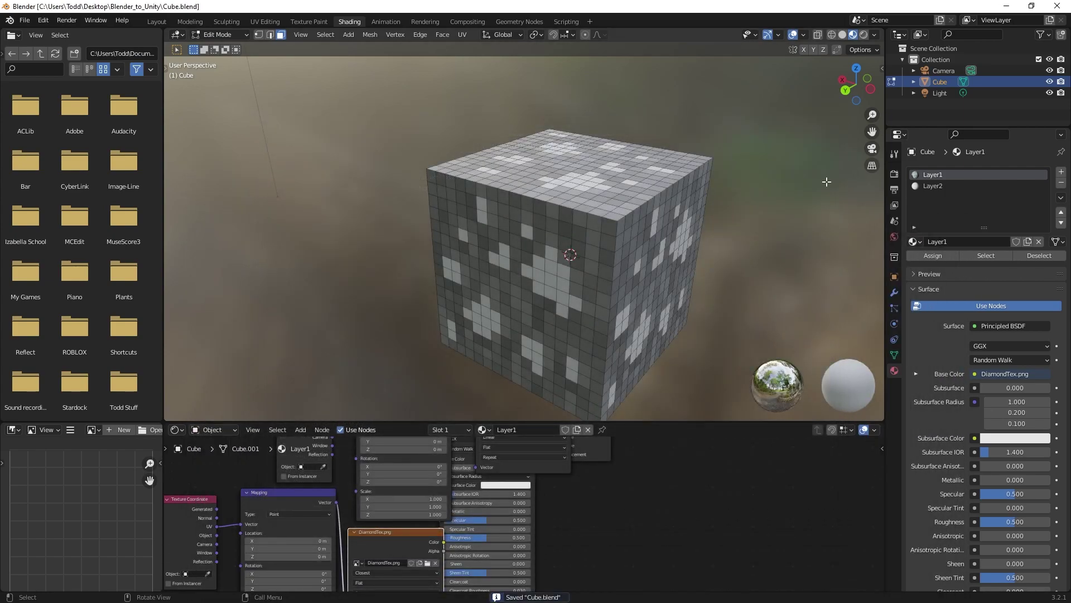
Step: Close Blender and the folder window and switch to the Unity editor
click(1057, 6)
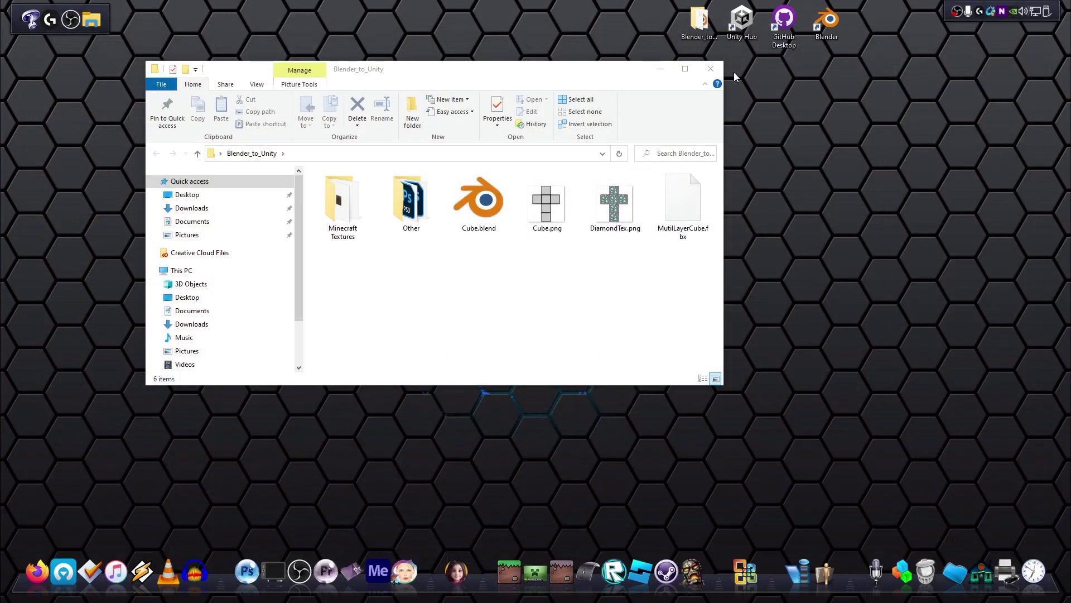
click(713, 68)
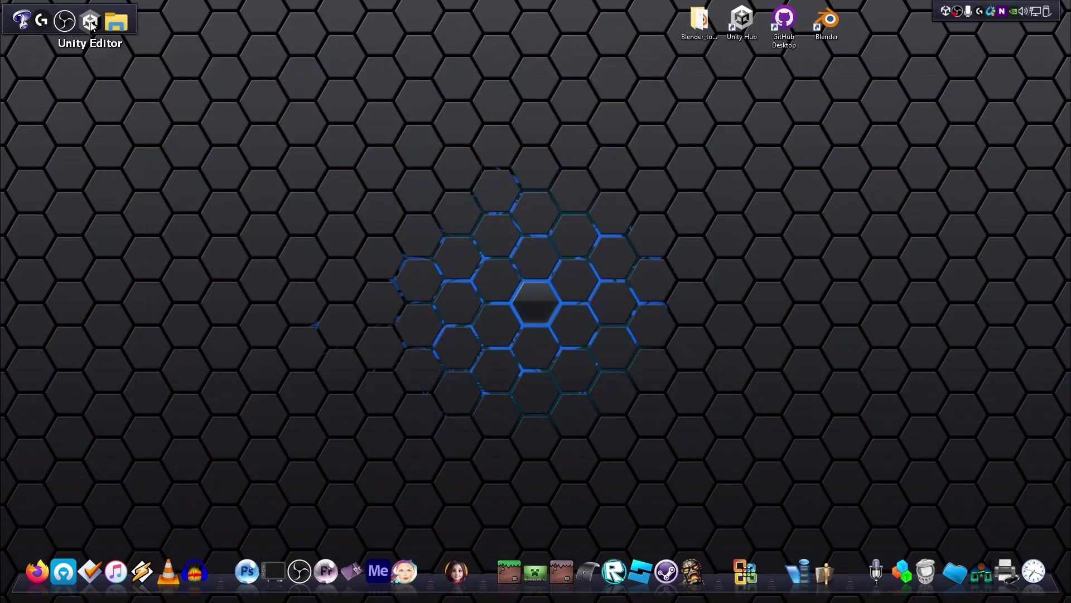
click(89, 22)
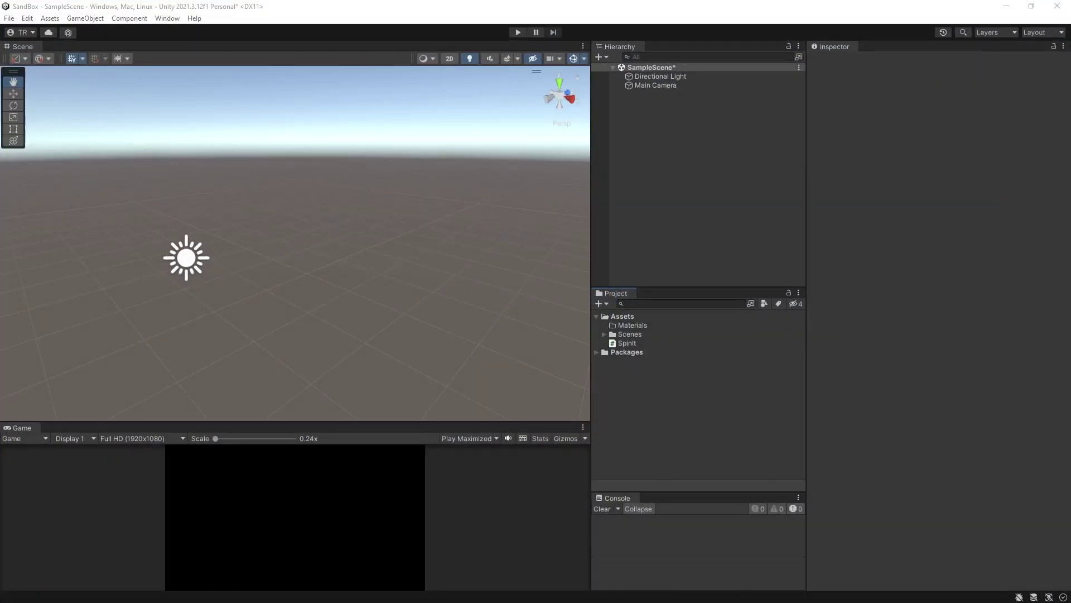
Step: Drag MutilLayerCube.fbx from Blender_to_Unity into Unity's Project panel
key(alt+Tab)
drag(821, 129, 248, 73)
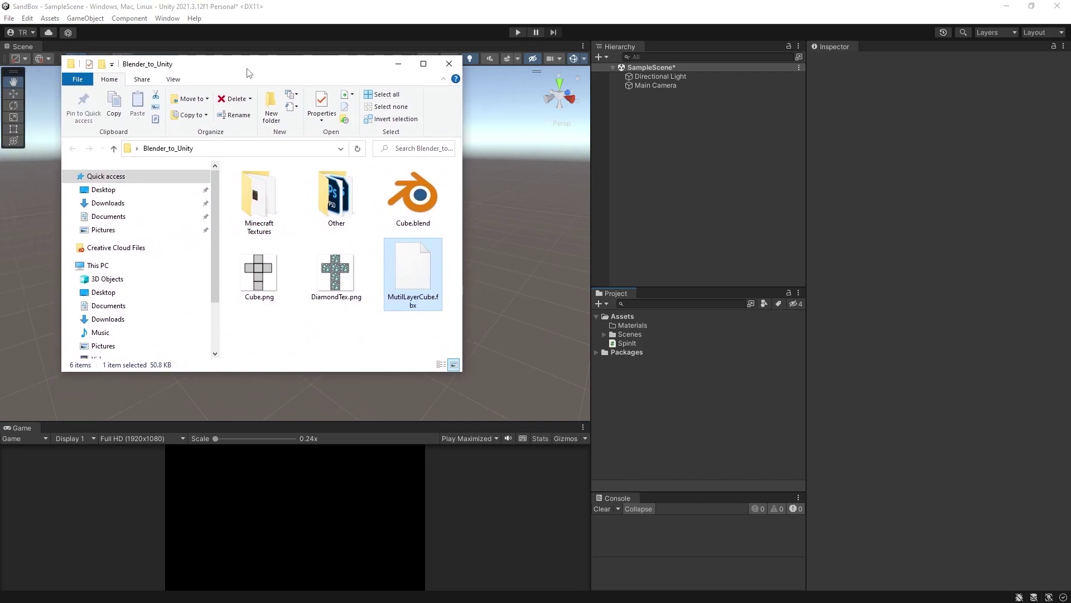
drag(420, 276, 658, 420)
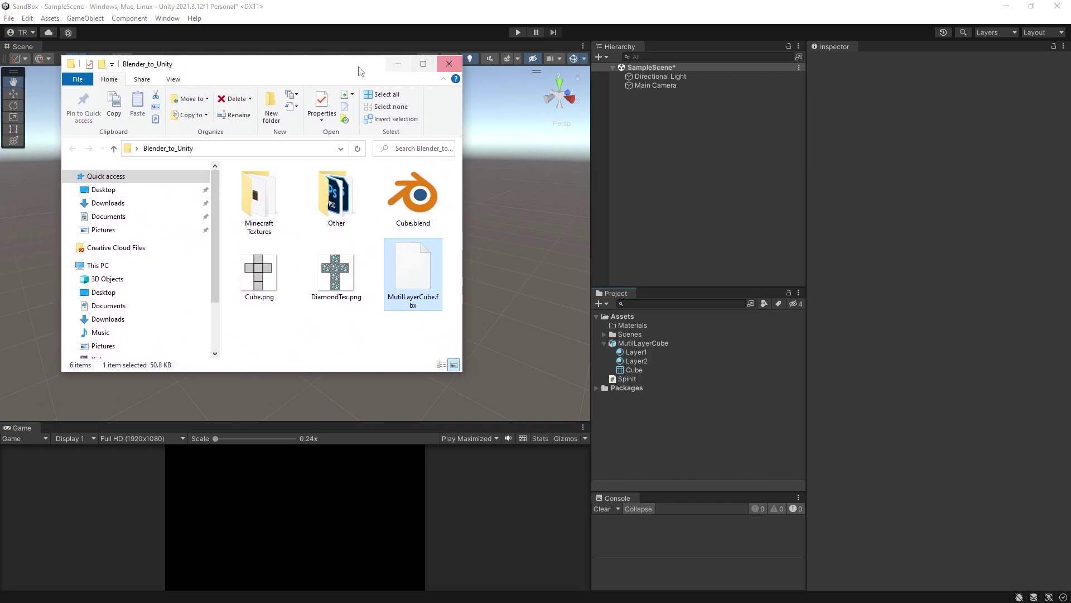
drag(361, 68, 1060, 124)
click(961, 208)
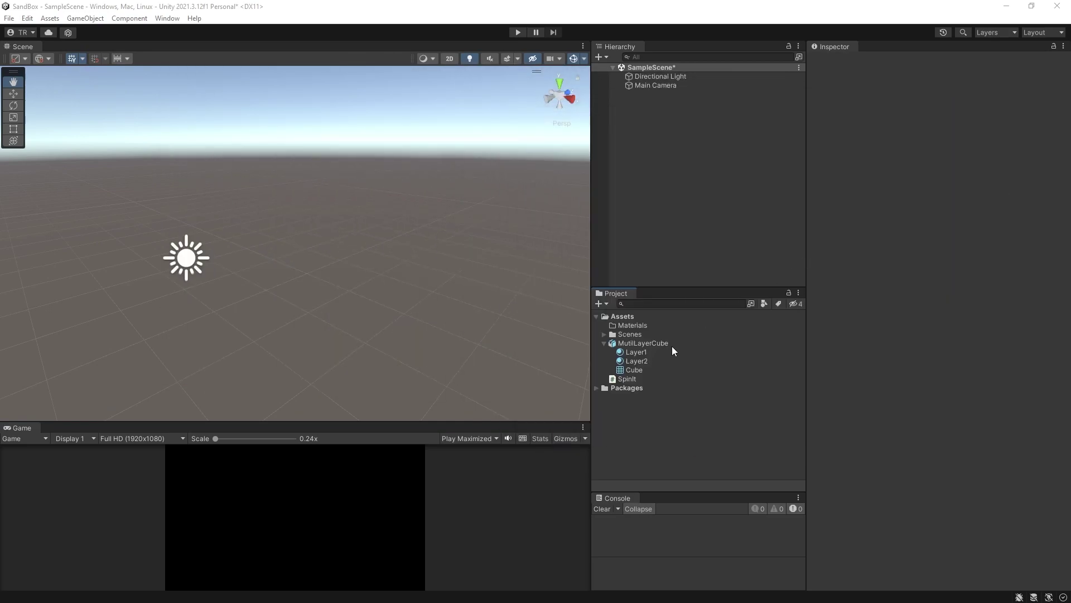
Step: Select MutilLayerCube and extract its materials into the Assets folder
click(632, 344)
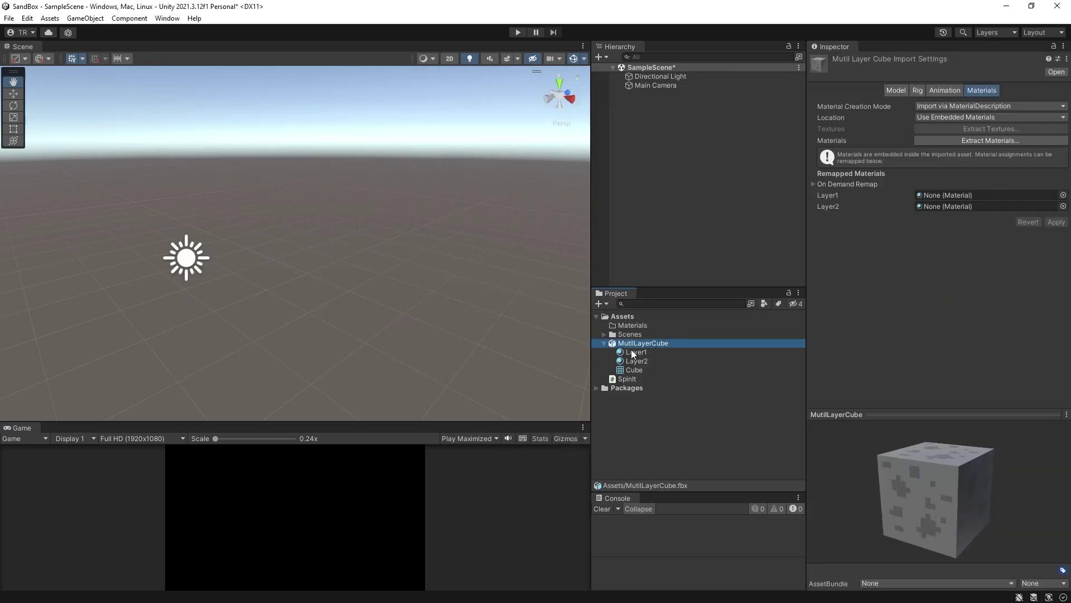
click(965, 140)
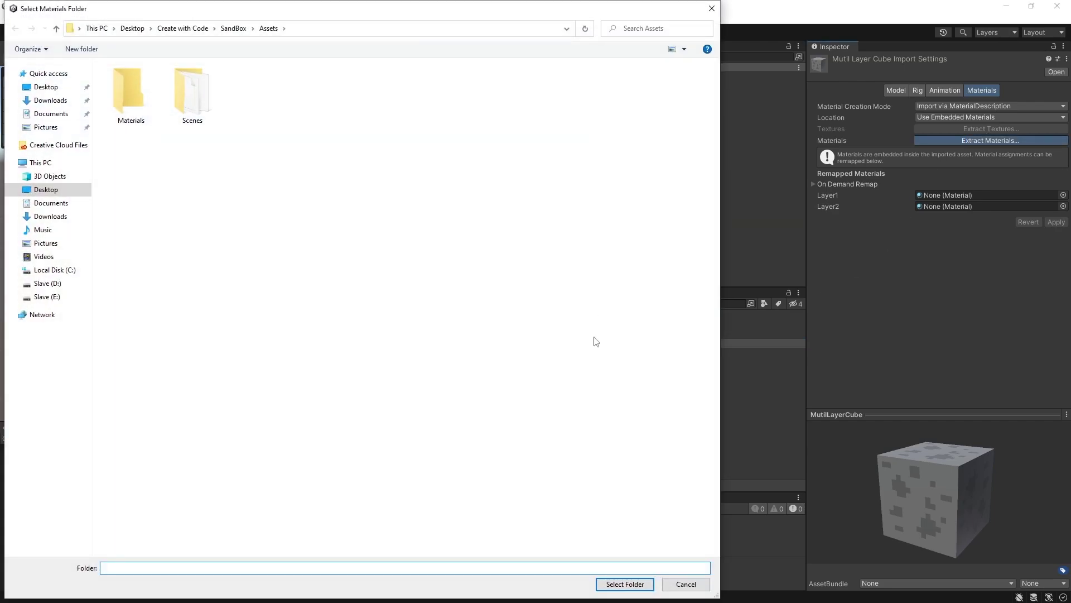
click(625, 583)
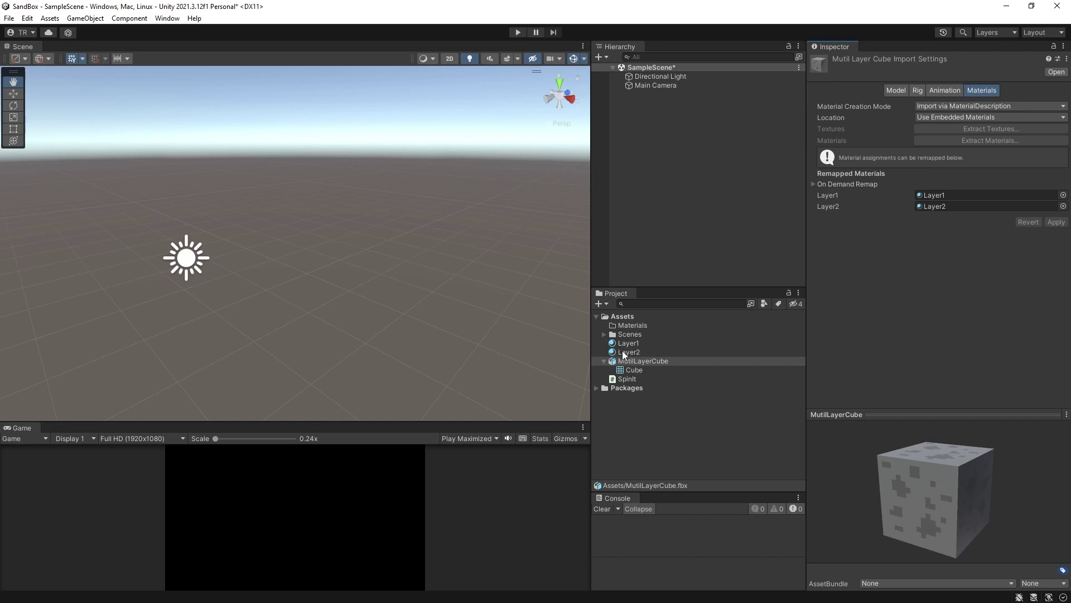
Step: Place MutilLayerCube in the scene and try a blue albedo on Layer 1
drag(625, 363, 647, 166)
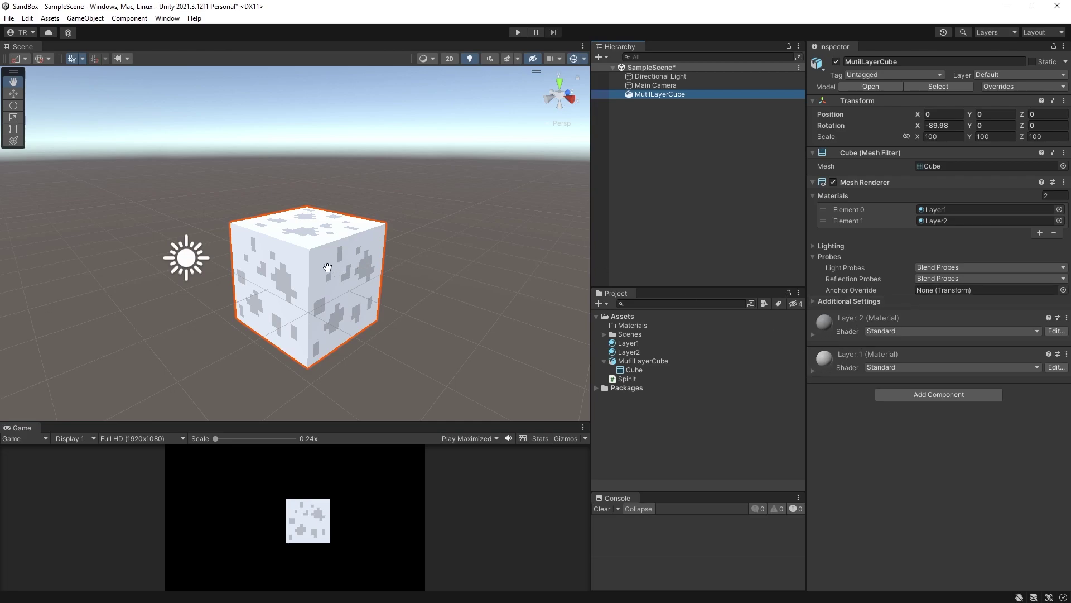
click(813, 370)
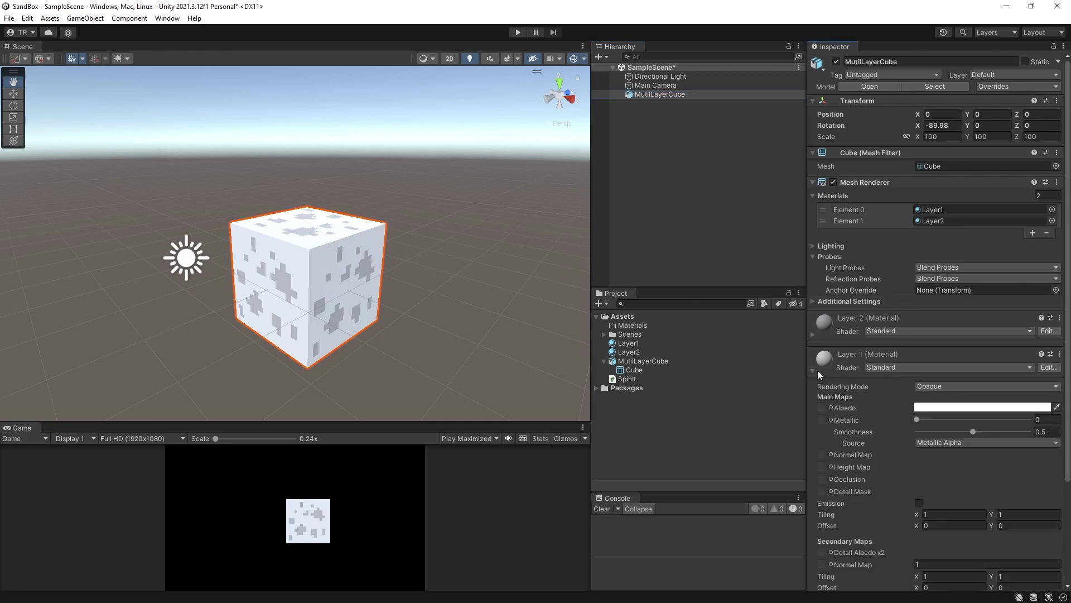
click(989, 406)
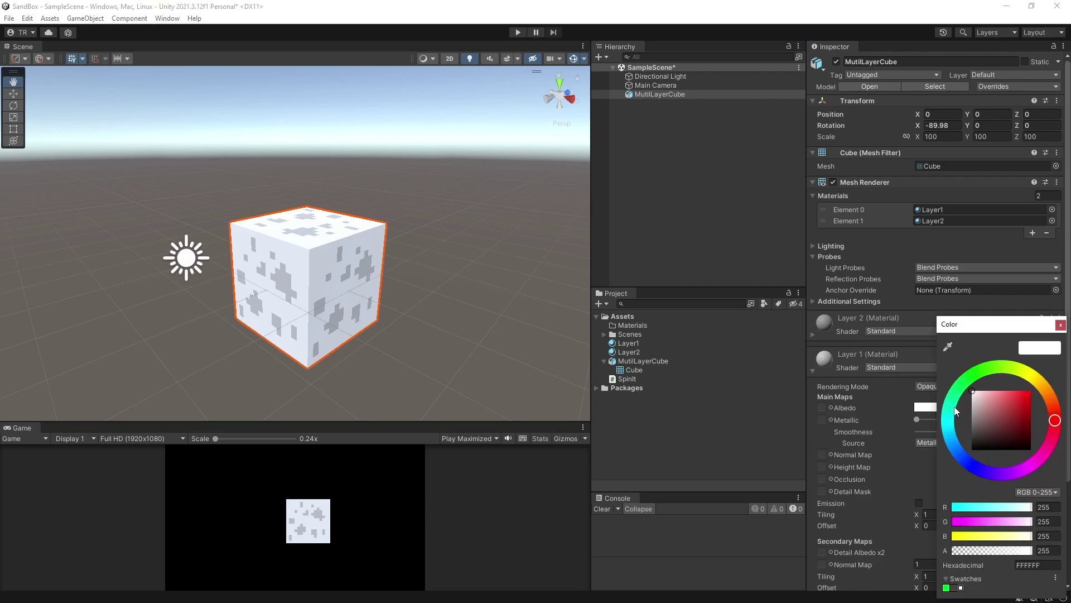
click(969, 466)
click(1026, 401)
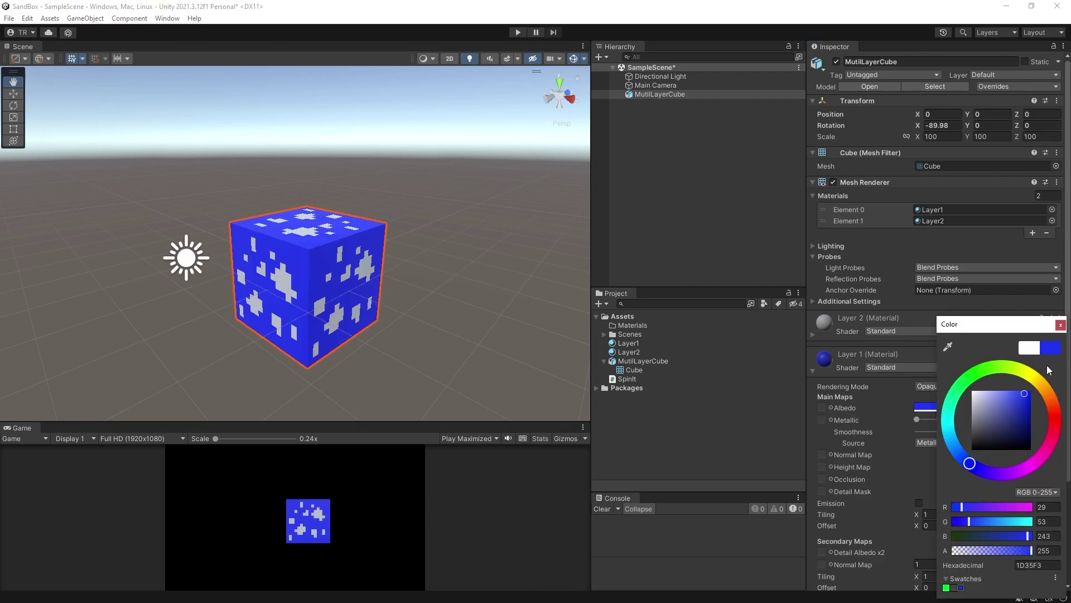
click(1061, 325)
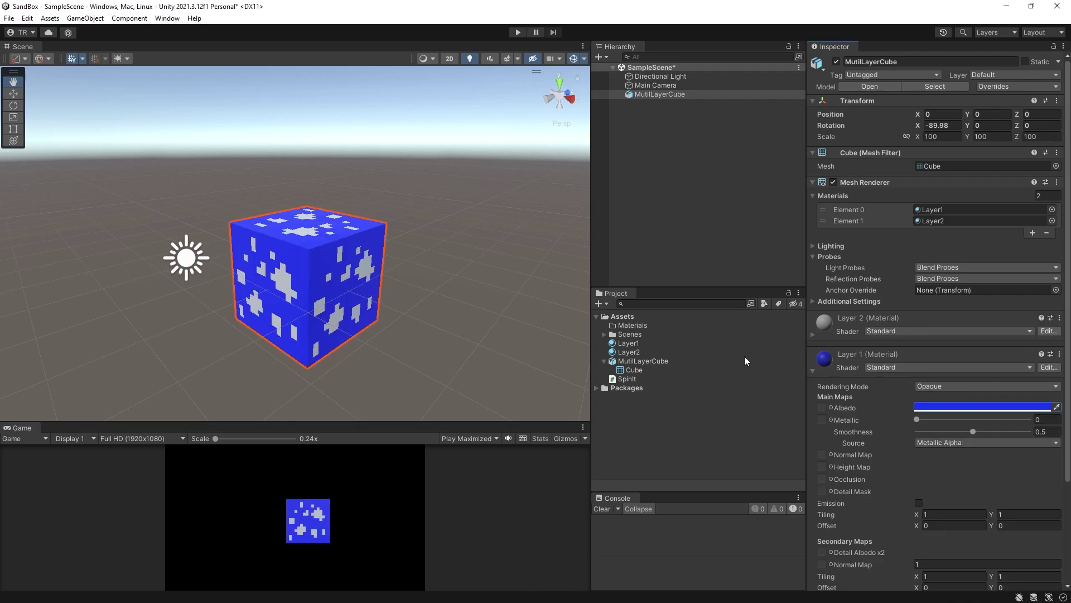
click(816, 369)
Step: Try a bright green albedo on Layer 2, then undo the colours back to white
click(812, 333)
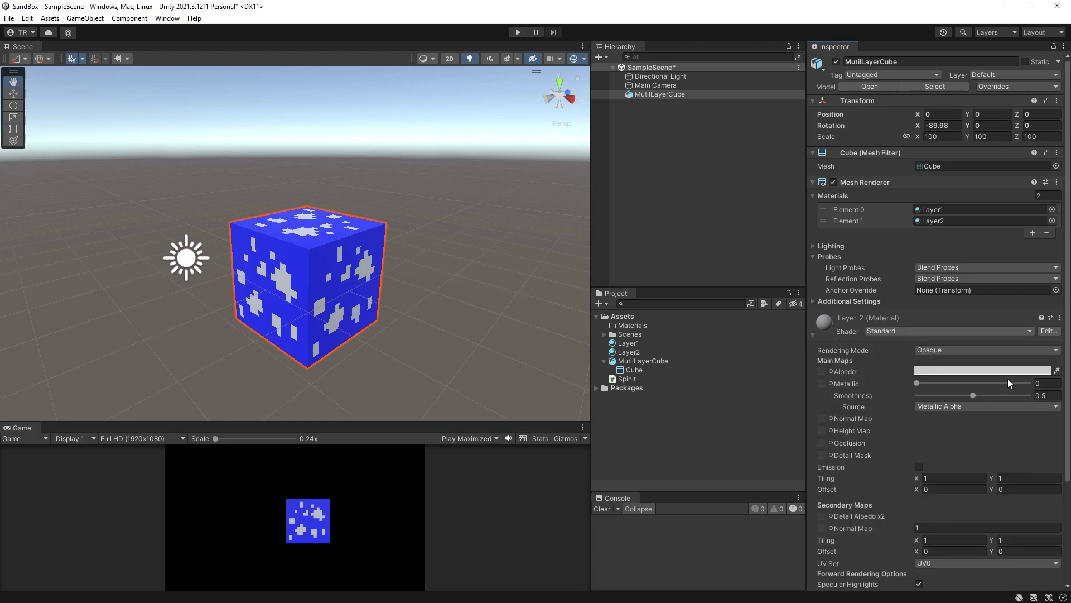
click(967, 370)
click(973, 384)
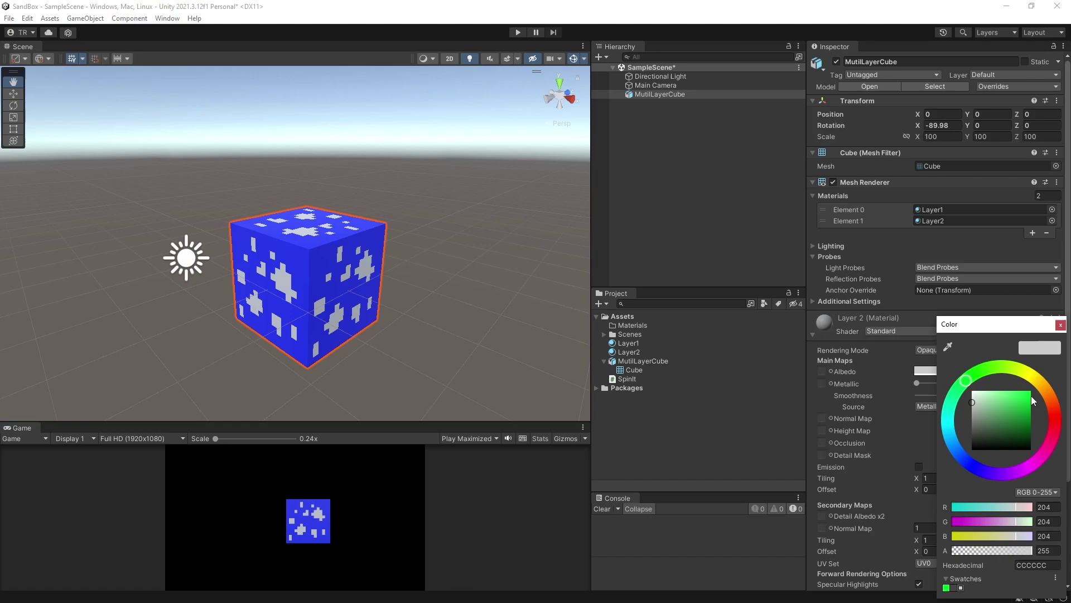
click(1031, 394)
click(1060, 325)
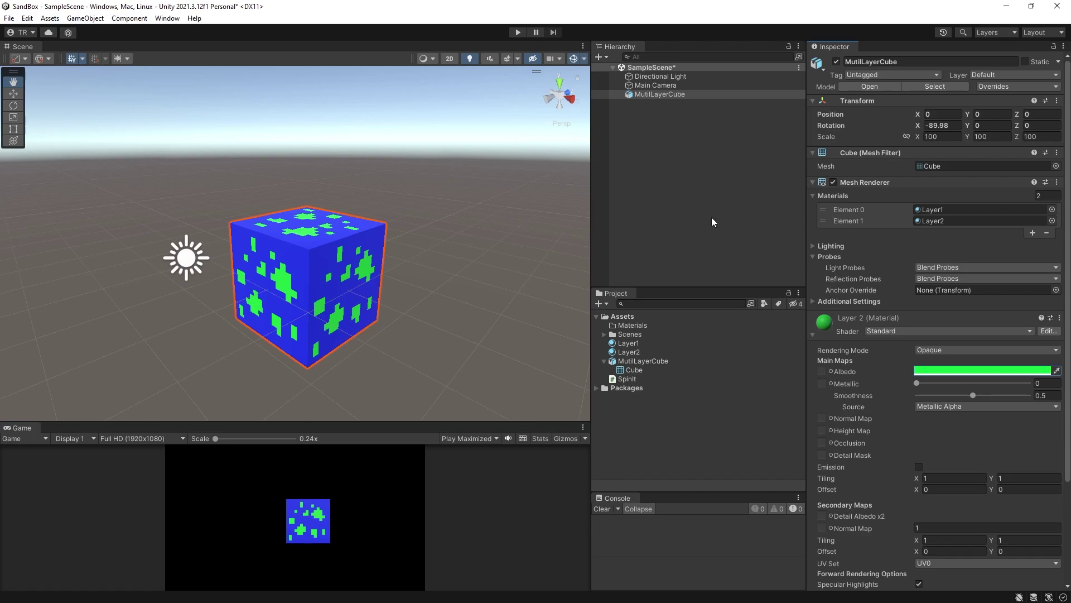
key(ctrl+z)
key(ctrl+z)
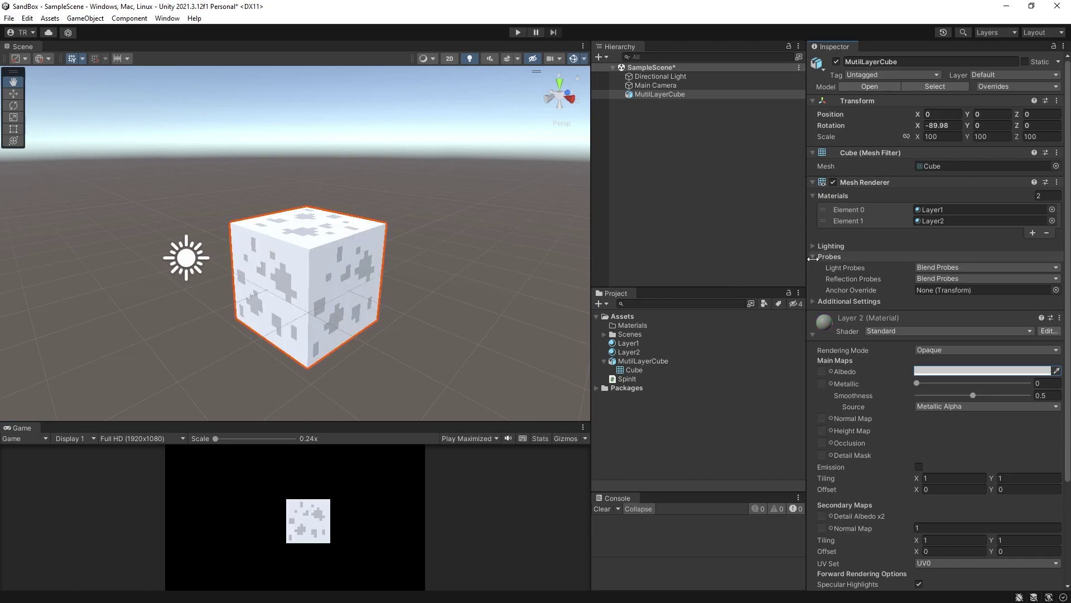
Step: Drag DiamondTex.png from the folder into the project's Assets
drag(1070, 89, 385, 82)
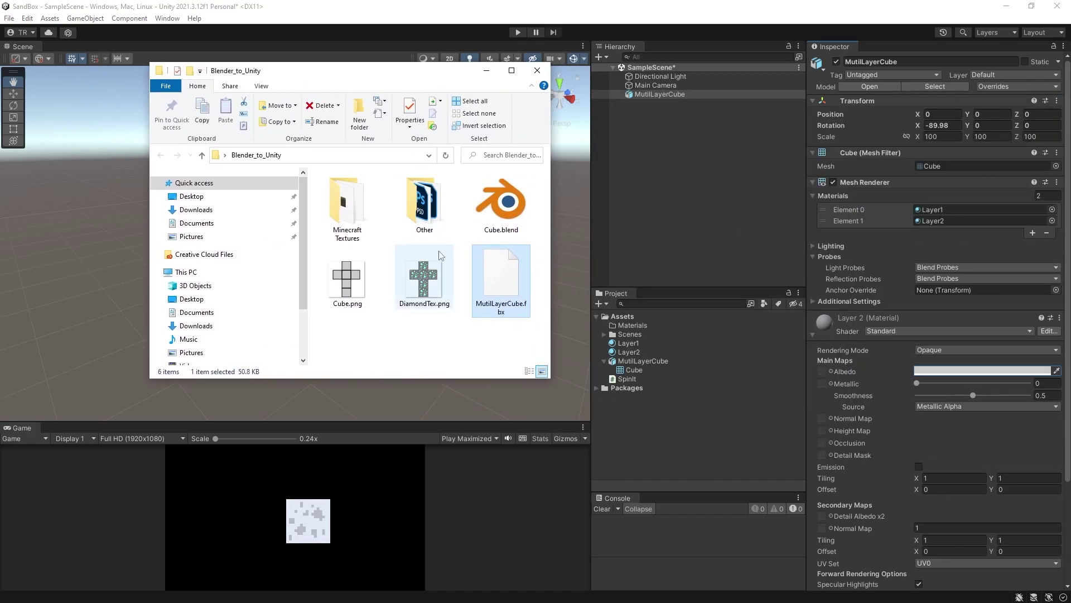
click(430, 287)
drag(681, 466, 640, 443)
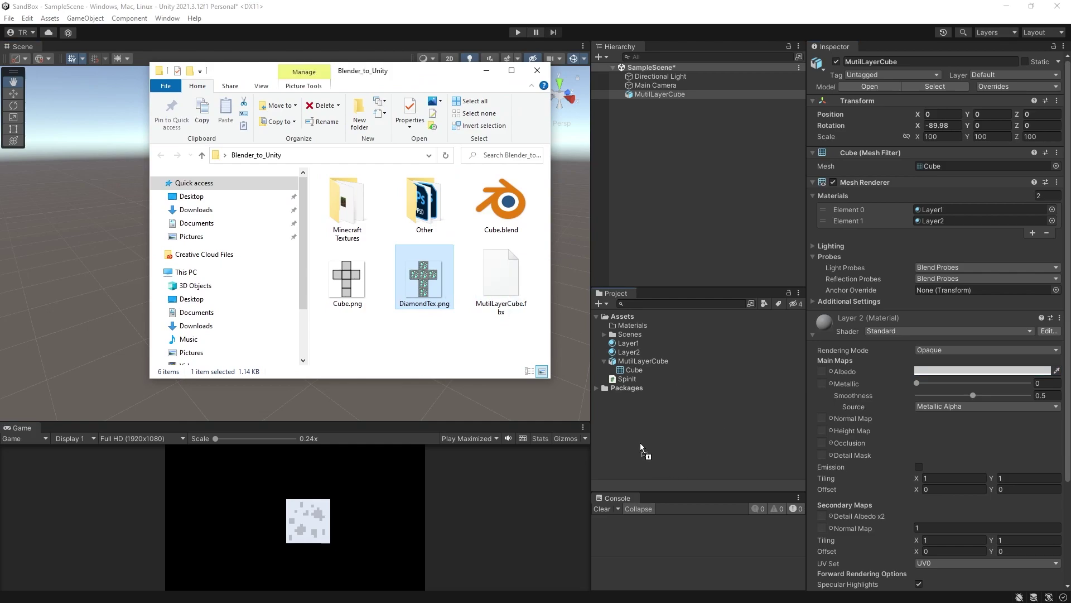
click(538, 74)
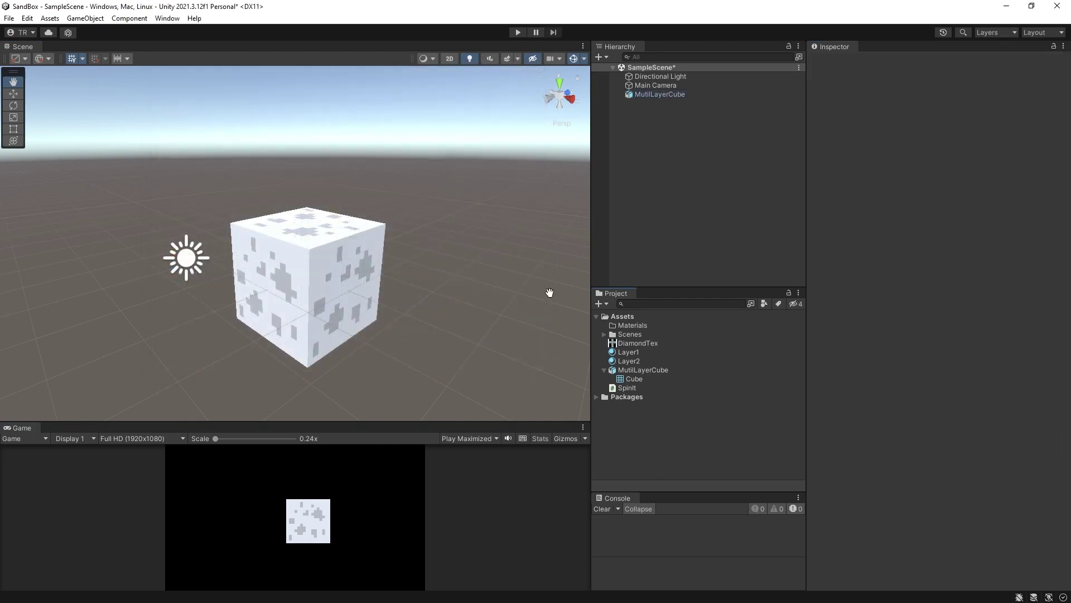
Step: Set DiamondTex to no mipmaps, Point (no filter) filtering and no compression, and apply
click(636, 343)
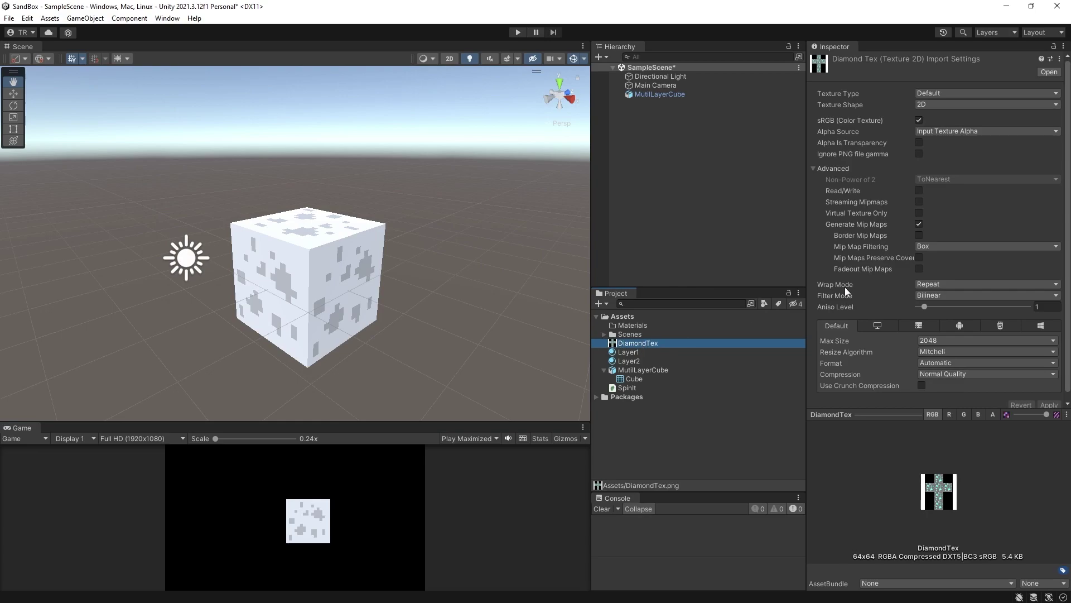
click(918, 224)
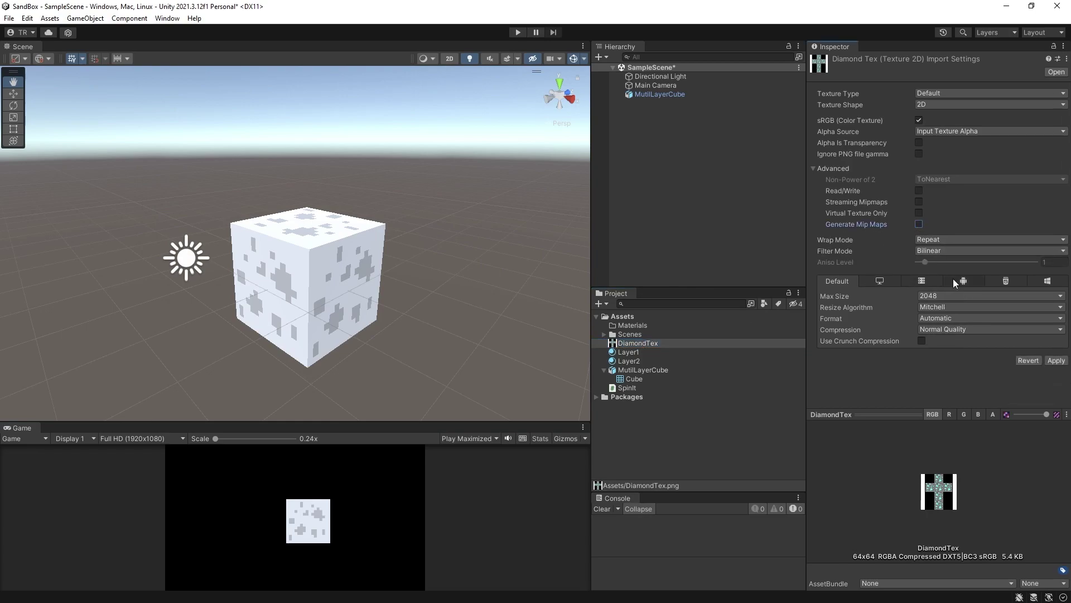
click(935, 251)
click(938, 262)
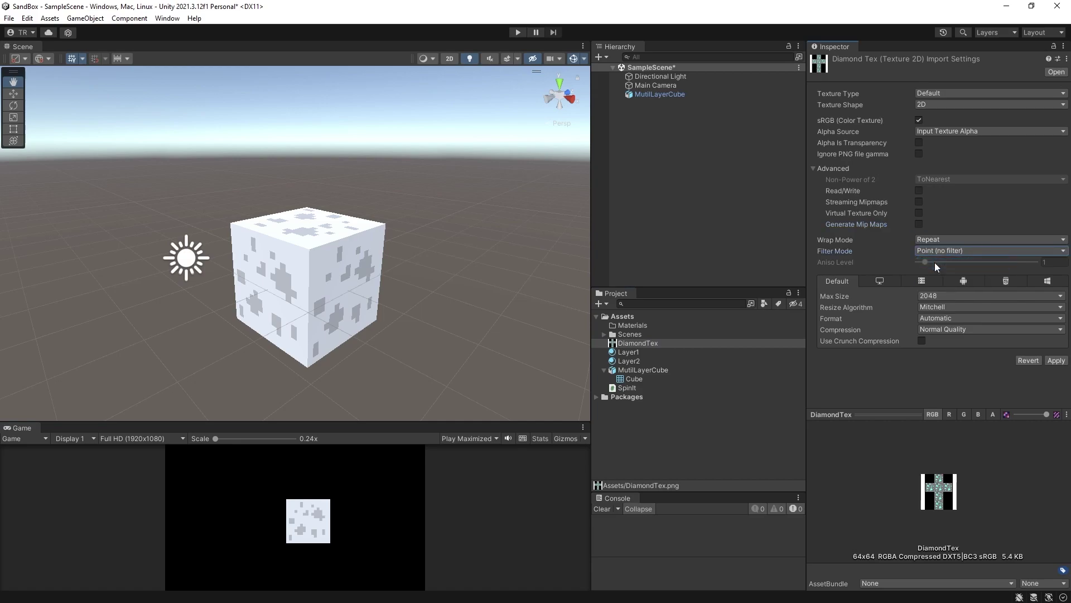
click(942, 329)
click(938, 340)
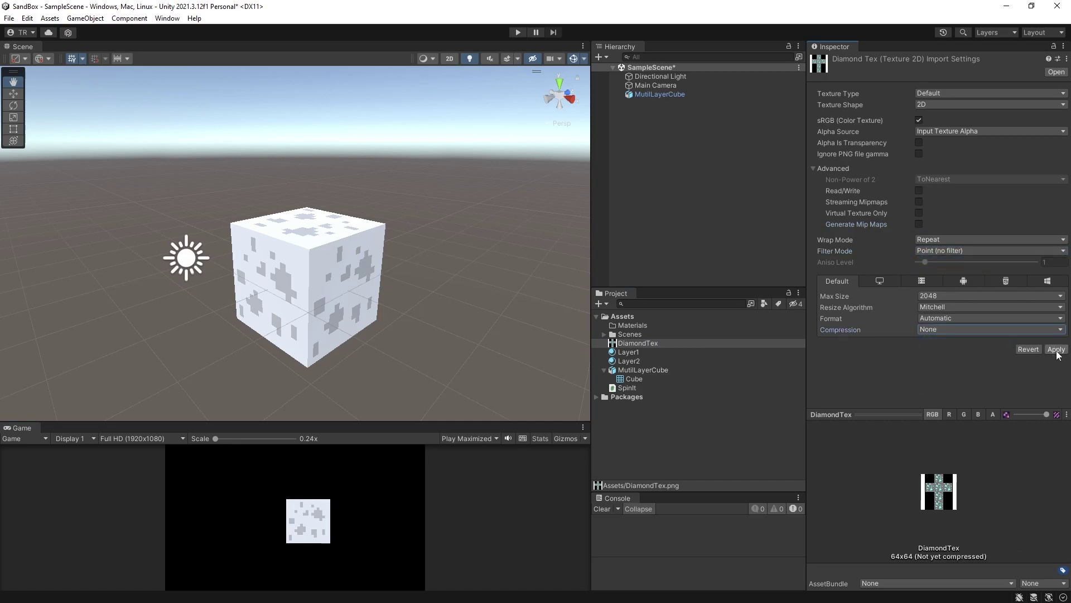
click(1044, 349)
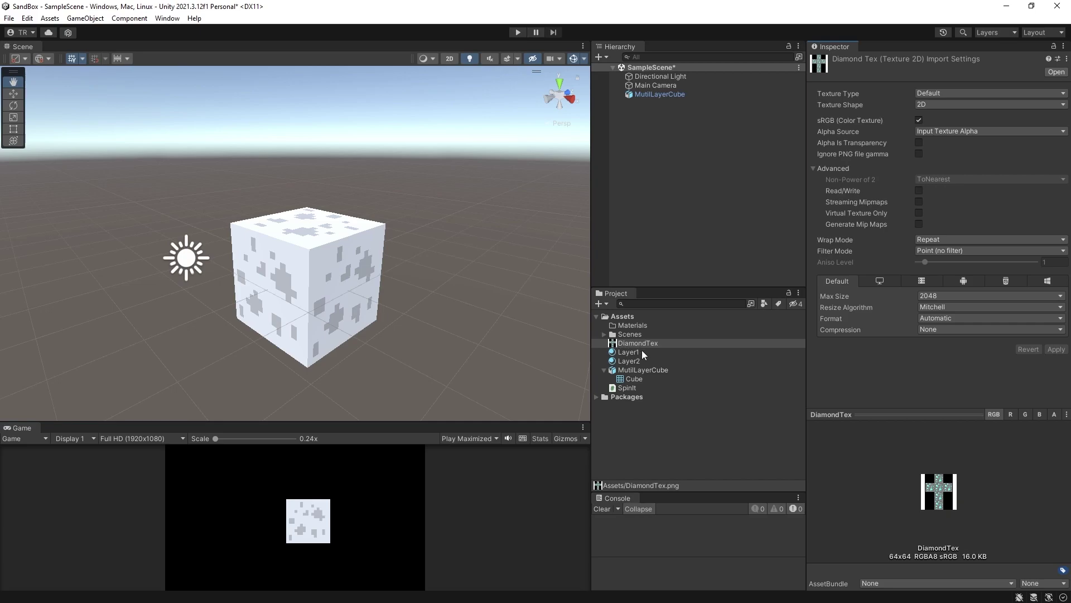
Step: Drop DiamondTex onto Layer1's Albedo slot, then restore down the Unity window
click(619, 352)
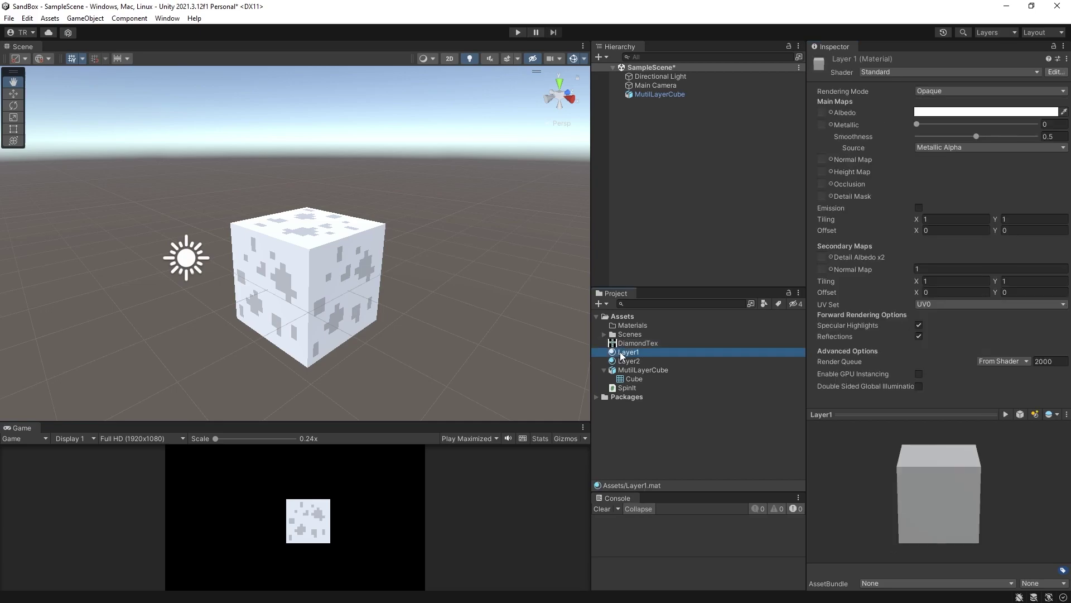
drag(612, 344, 824, 116)
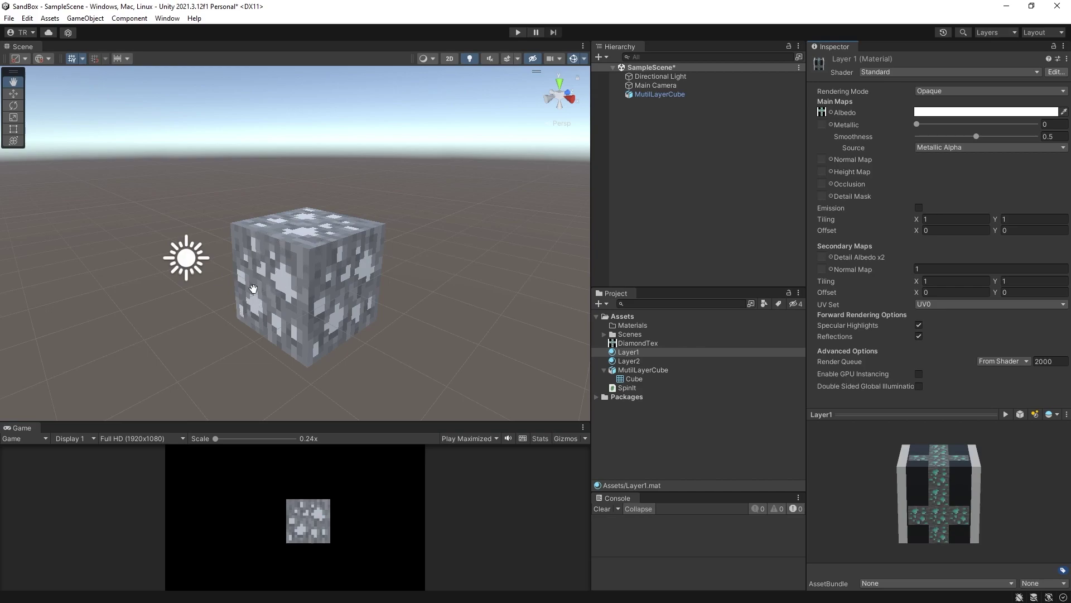
click(1031, 6)
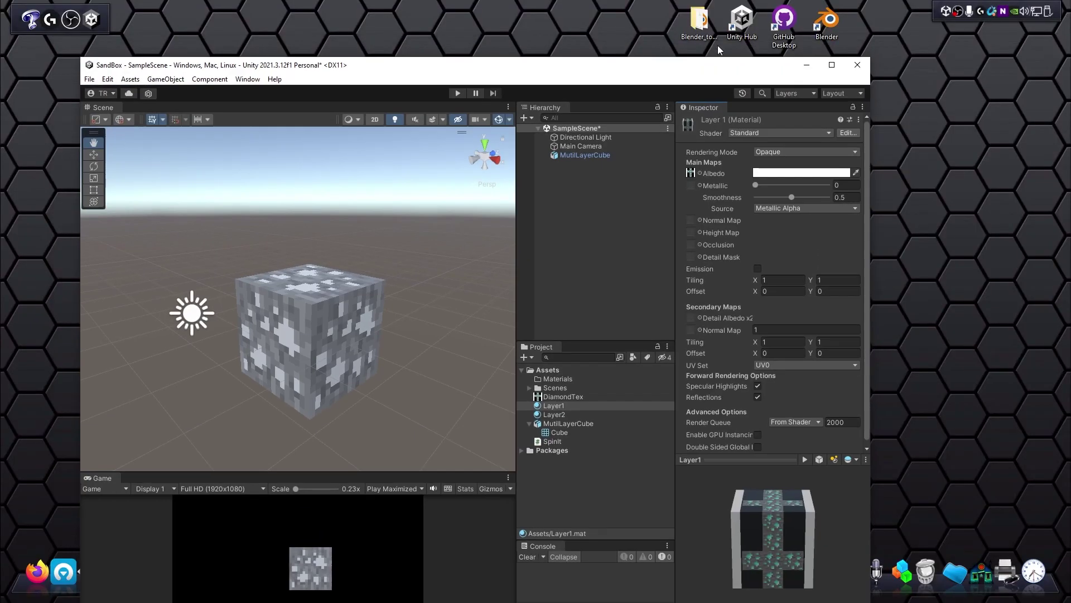
Step: Open DiamondTex.png in Photos, zoom in to 459%, then close the viewer
double_click(699, 22)
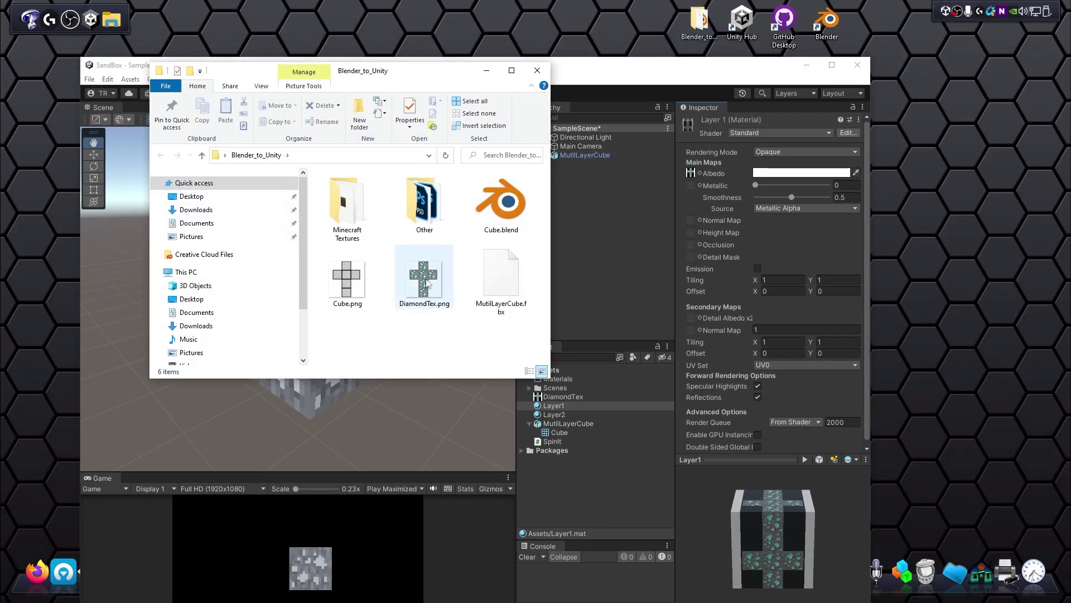
click(424, 276)
click(537, 71)
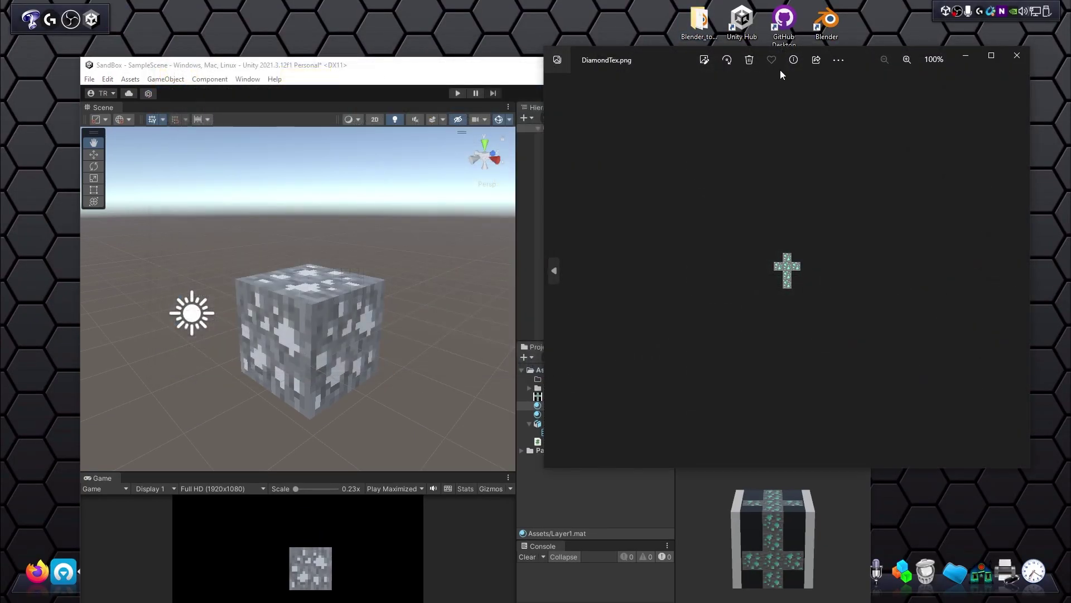
click(907, 60)
click(907, 60)
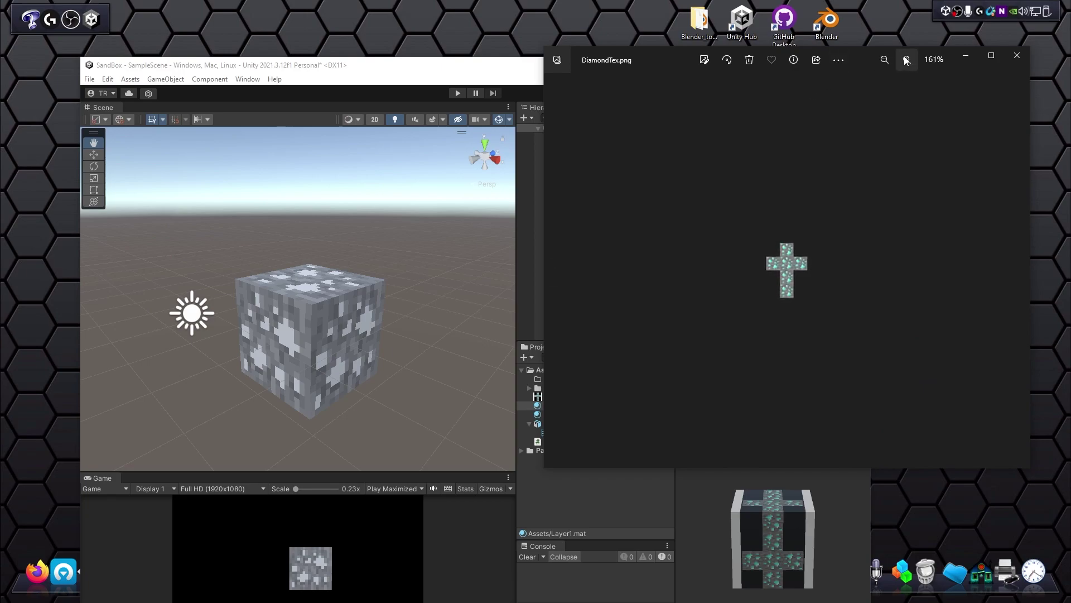
click(907, 60)
click(906, 60)
click(906, 60)
click(906, 60)
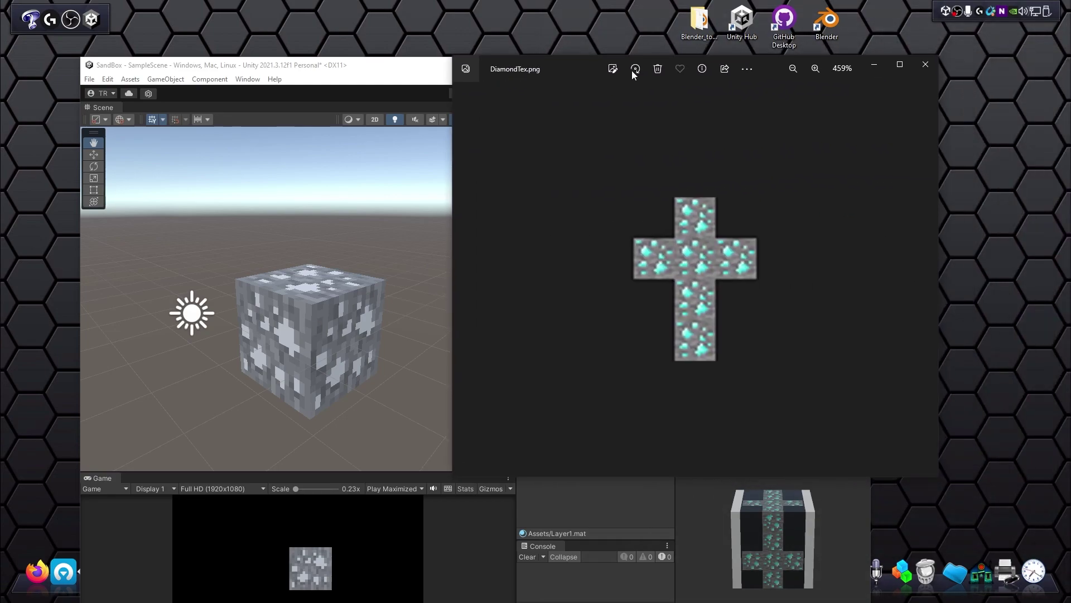
click(925, 68)
Step: Maximize Unity, set DiamondTex as Layer2's albedo, and select MutilLayerCube to check it
click(832, 64)
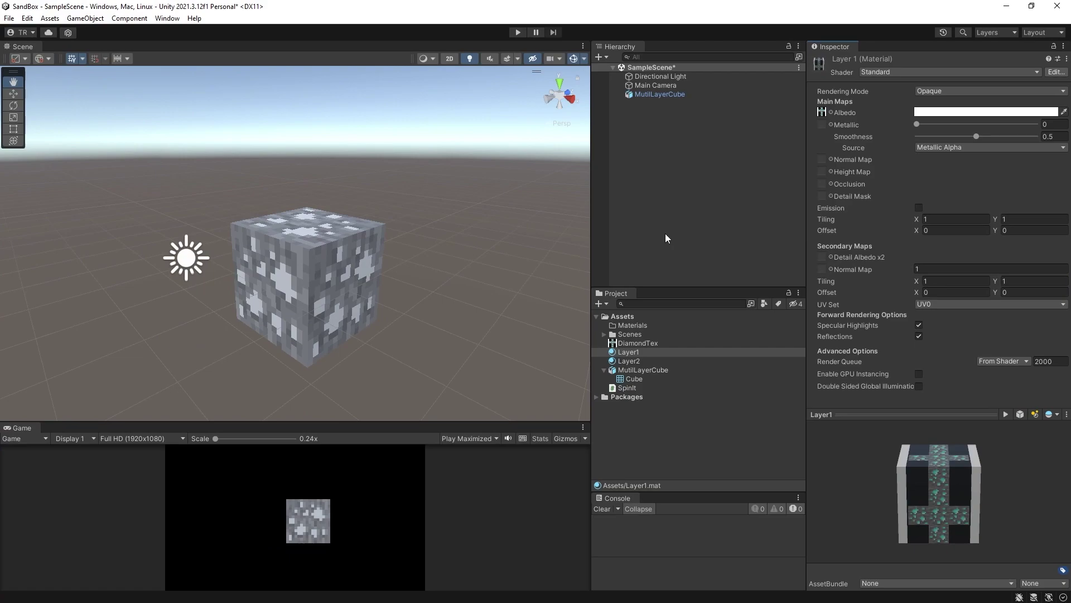
click(627, 361)
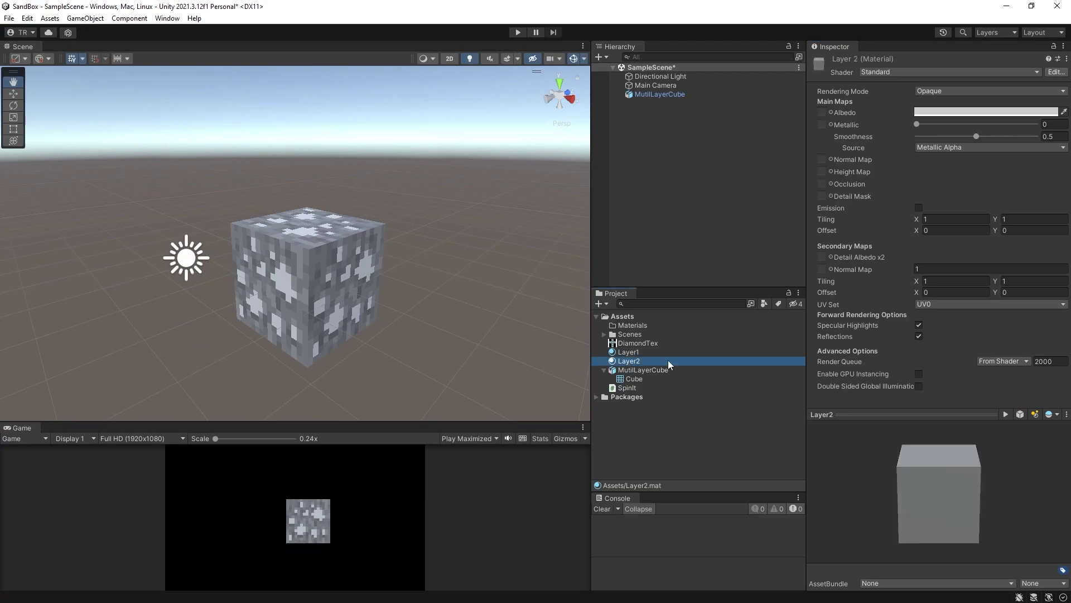
drag(631, 343, 823, 113)
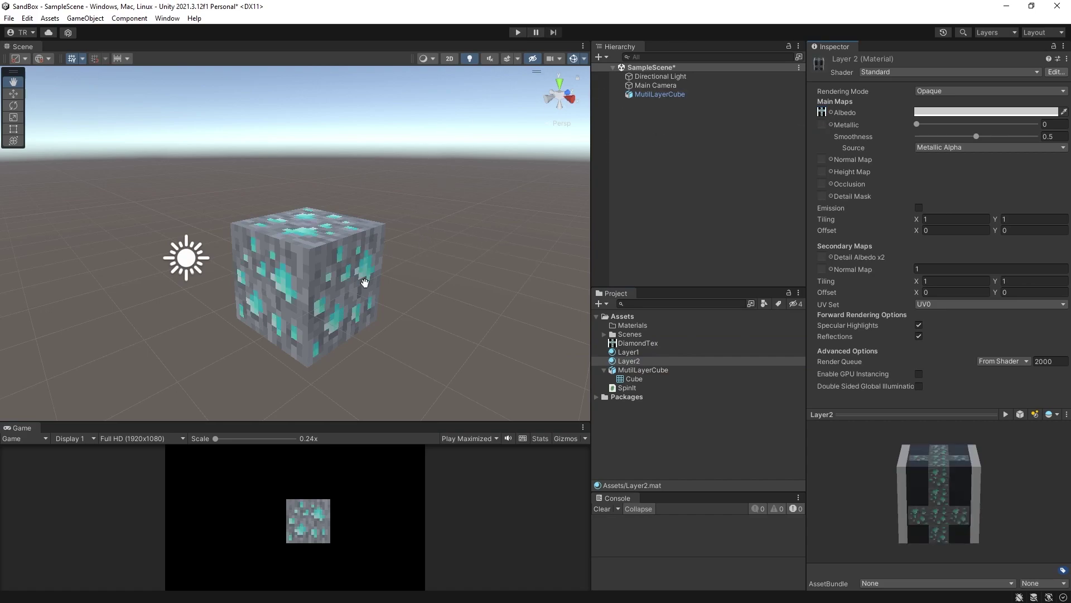
click(639, 94)
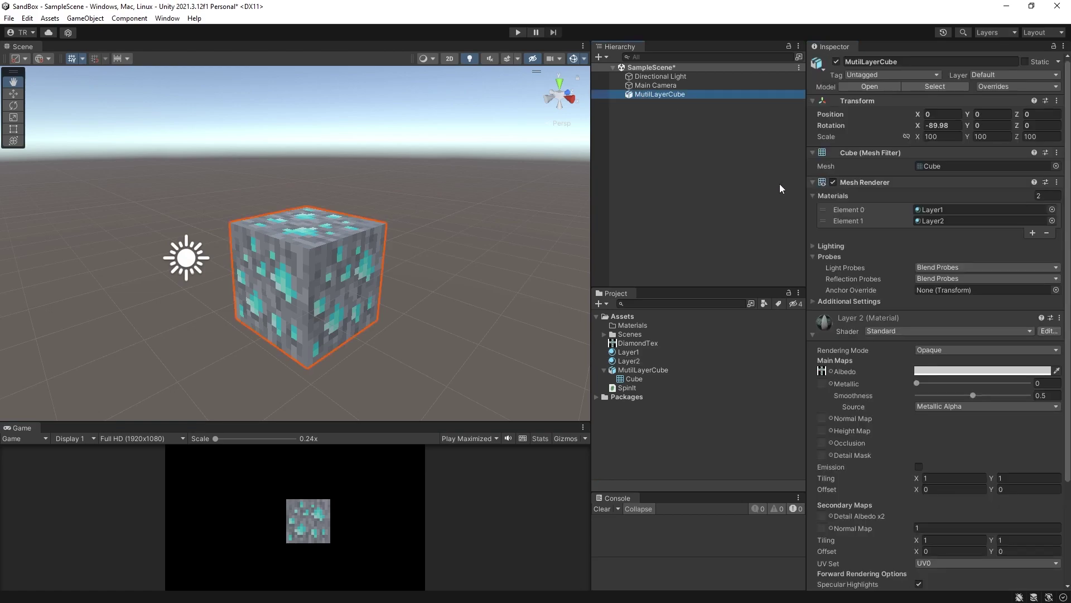
scroll(900, 302, down, 4)
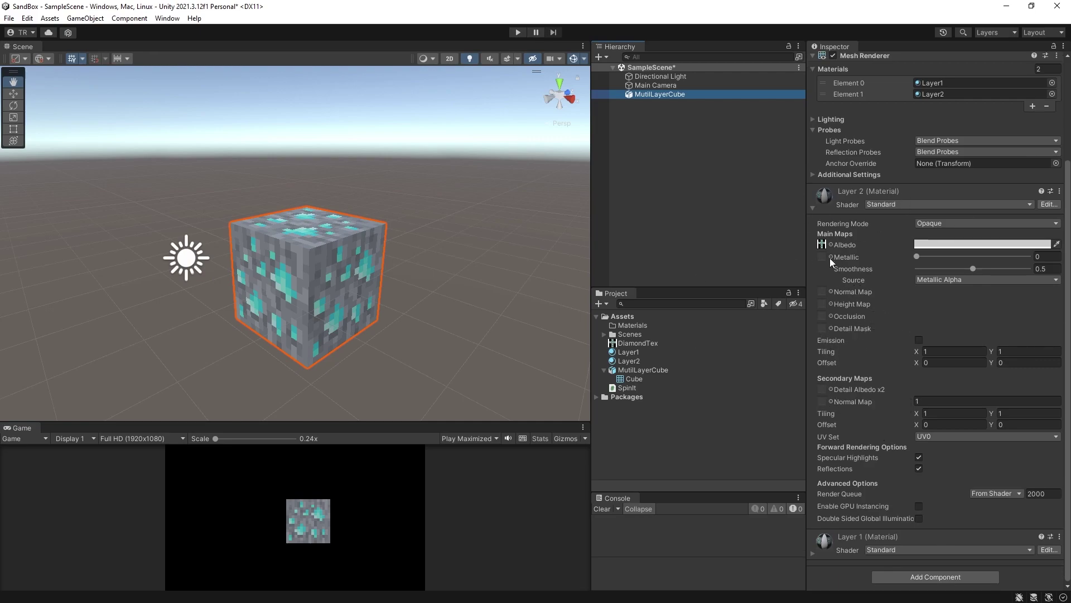
Step: Enable Emission on the Layer 2 material with magenta colour 234, 17, 223 at intensity 2
click(813, 206)
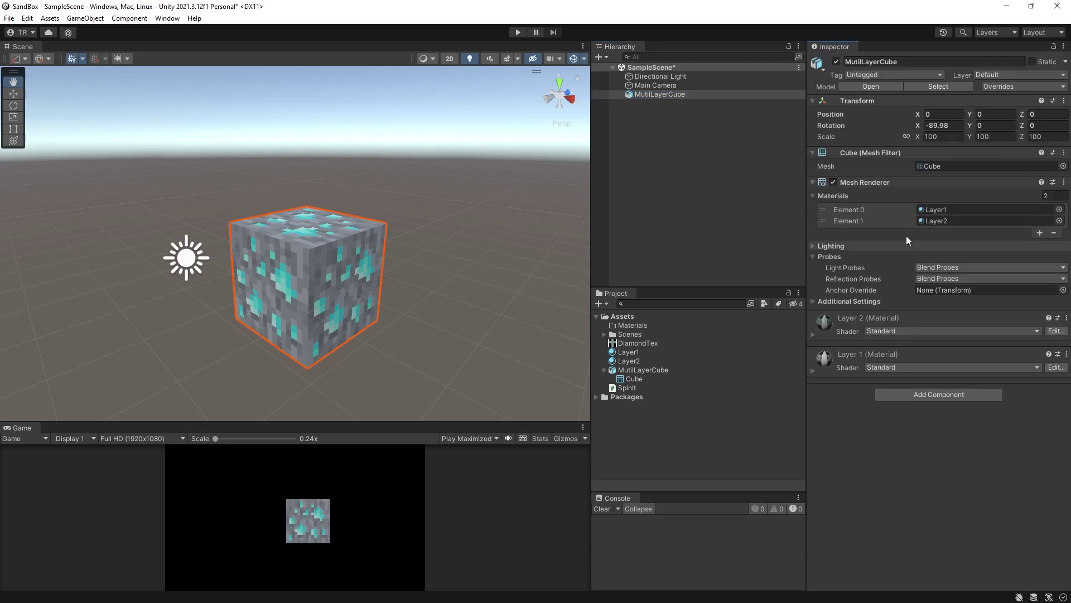
click(811, 334)
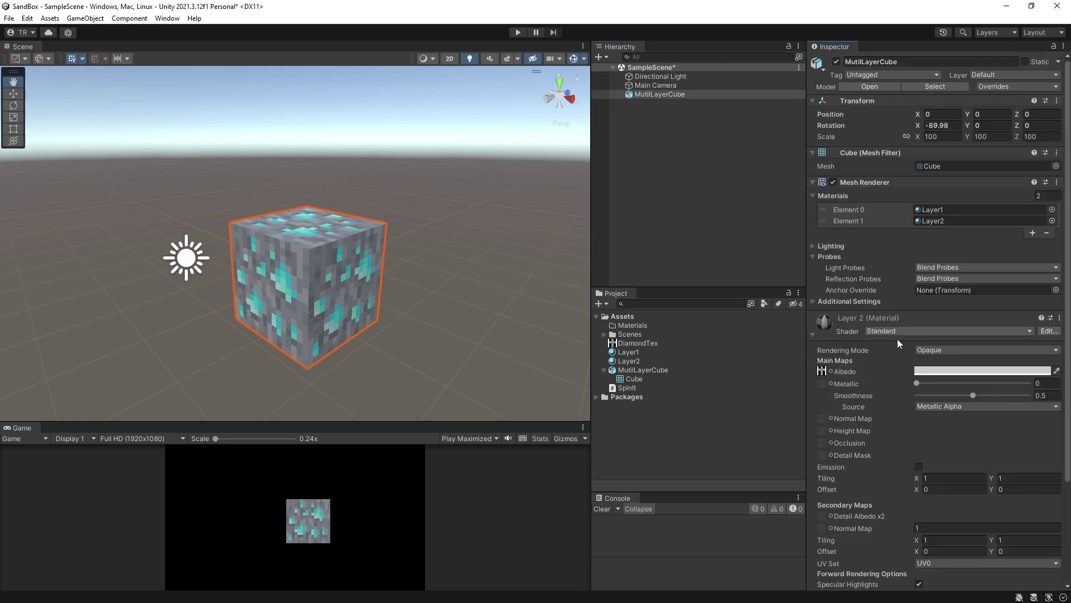
click(919, 467)
click(977, 477)
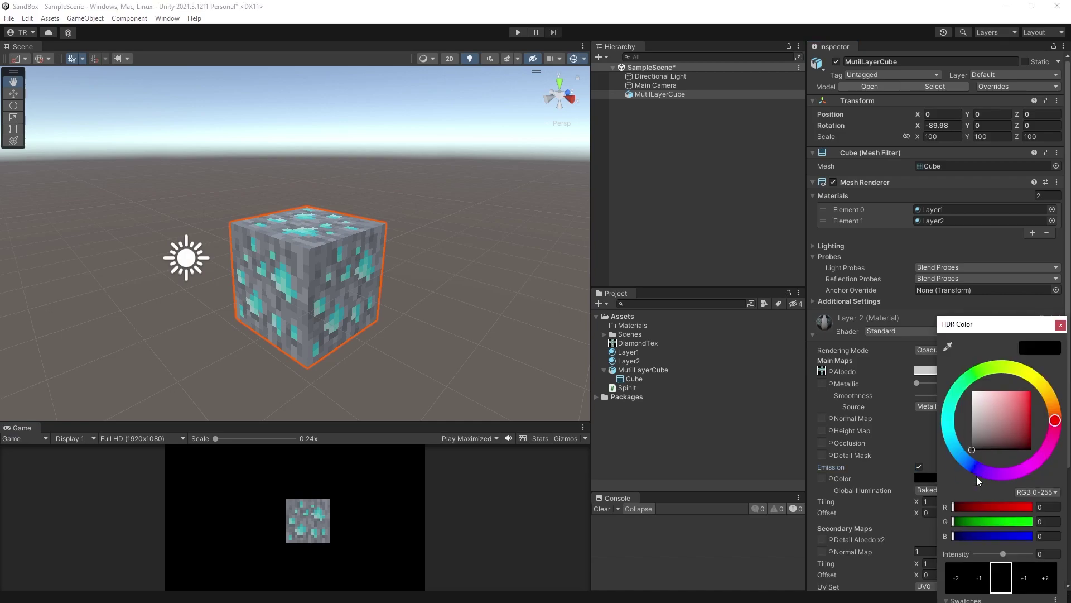
click(1030, 466)
click(1027, 396)
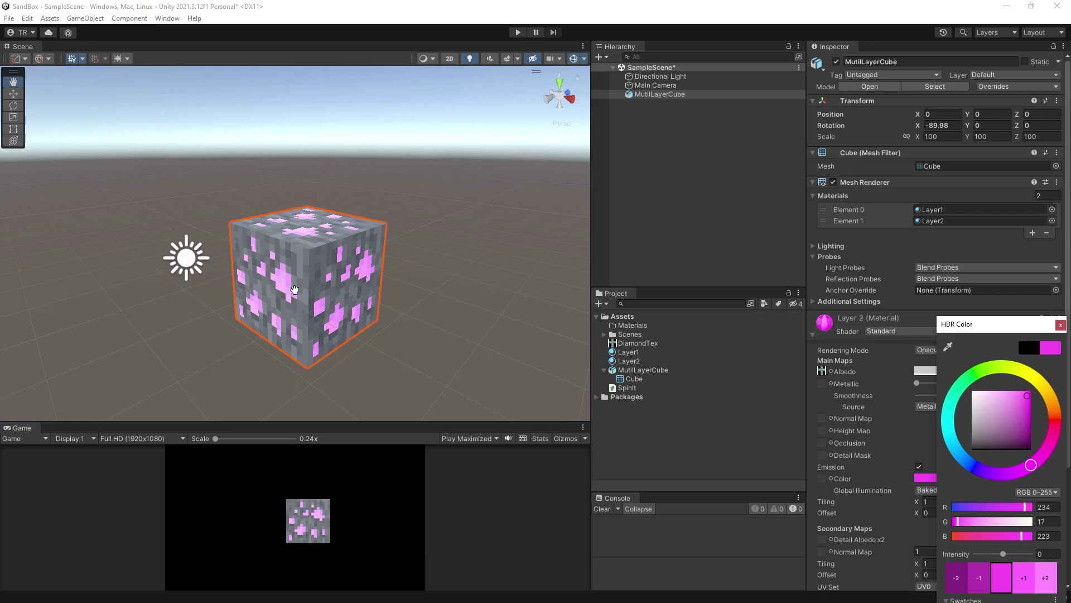
click(1025, 578)
click(1024, 578)
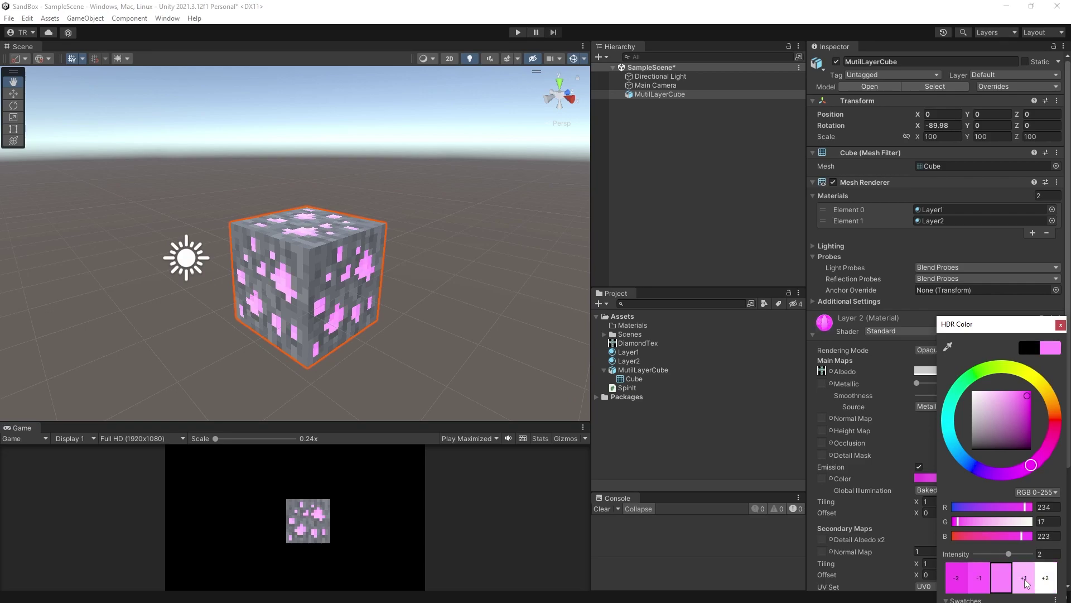
click(1061, 325)
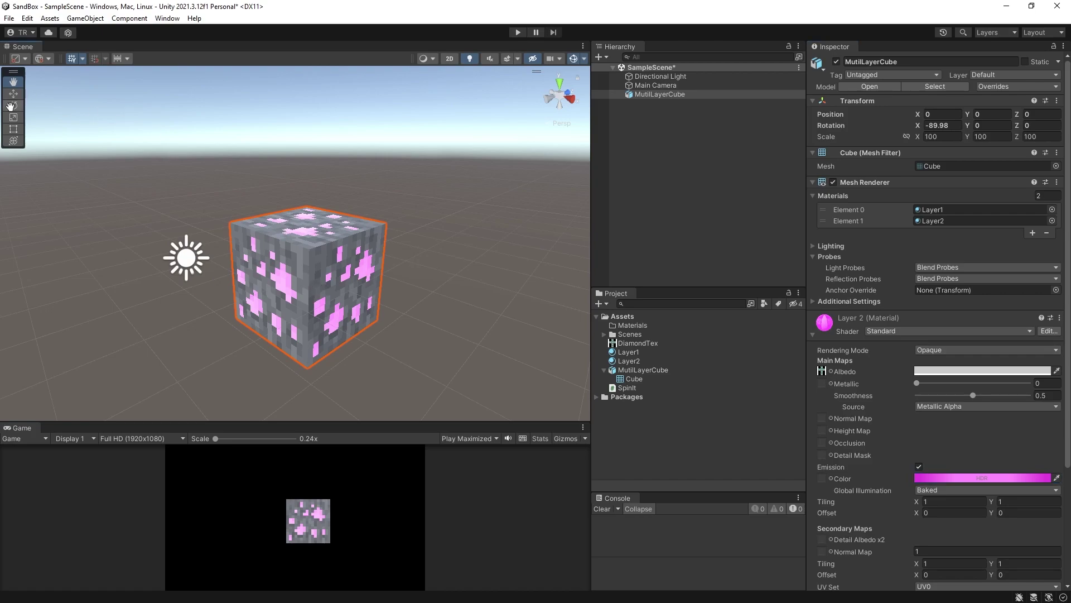
Step: Rotate MutilLayerCube to about -74.5, 188.2, -176.7 degrees, then show the Layer1 material
click(15, 107)
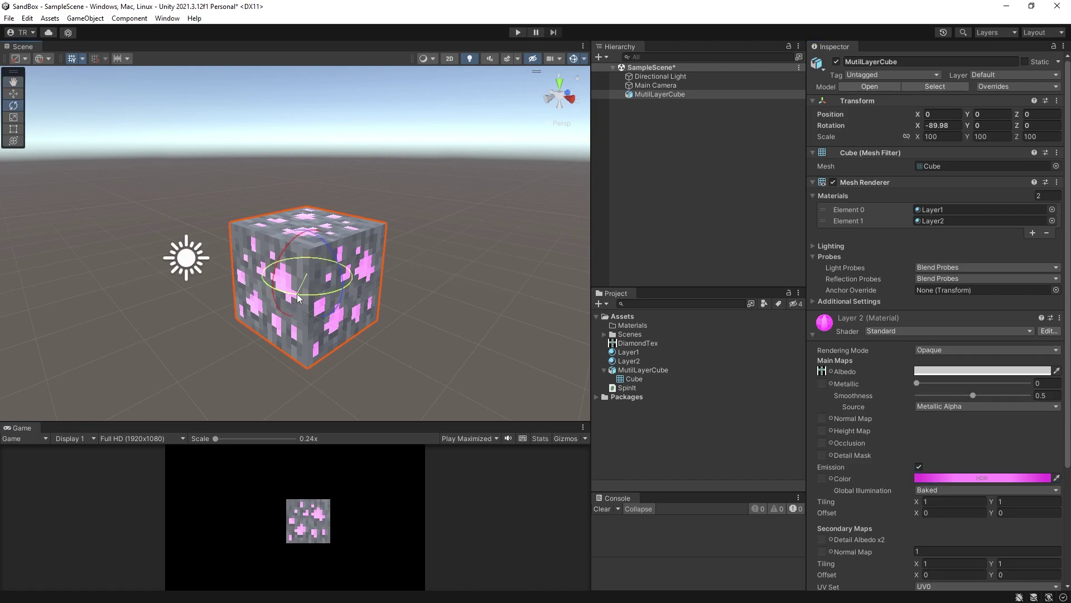
drag(279, 290, 275, 317)
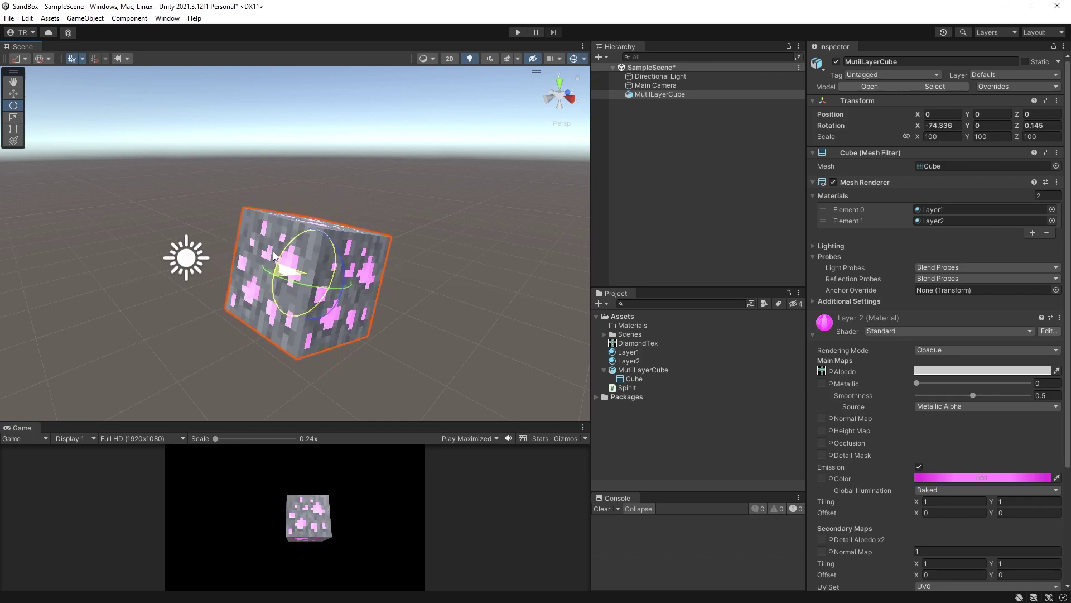
drag(274, 255, 272, 297)
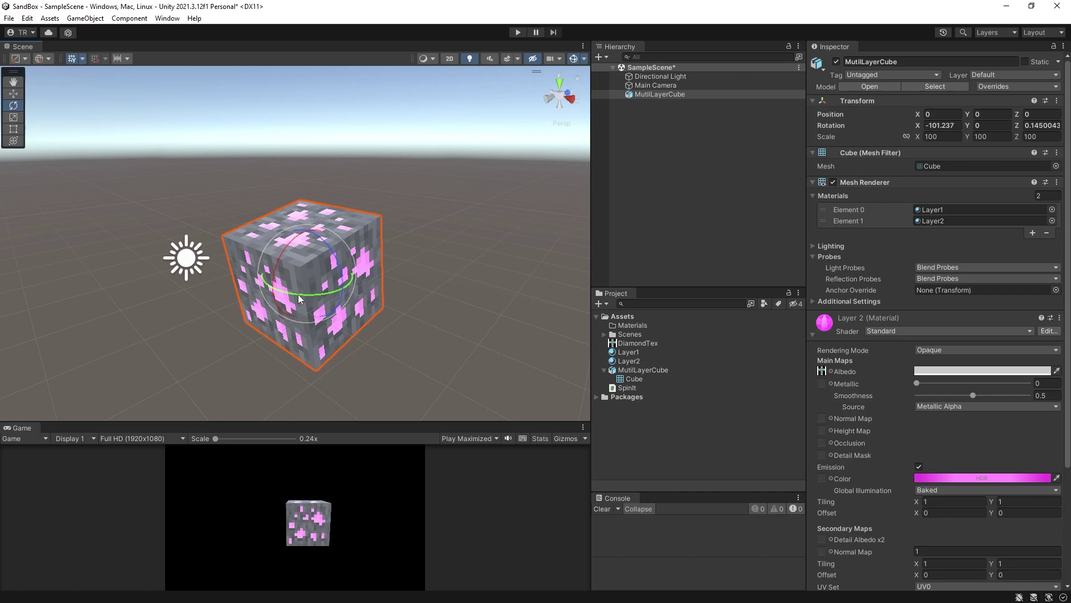
mouse_move(298, 294)
mouse_down()
mouse_move(361, 299)
mouse_move(234, 283)
mouse_move(310, 287)
mouse_move(249, 287)
mouse_move(280, 293)
mouse_up()
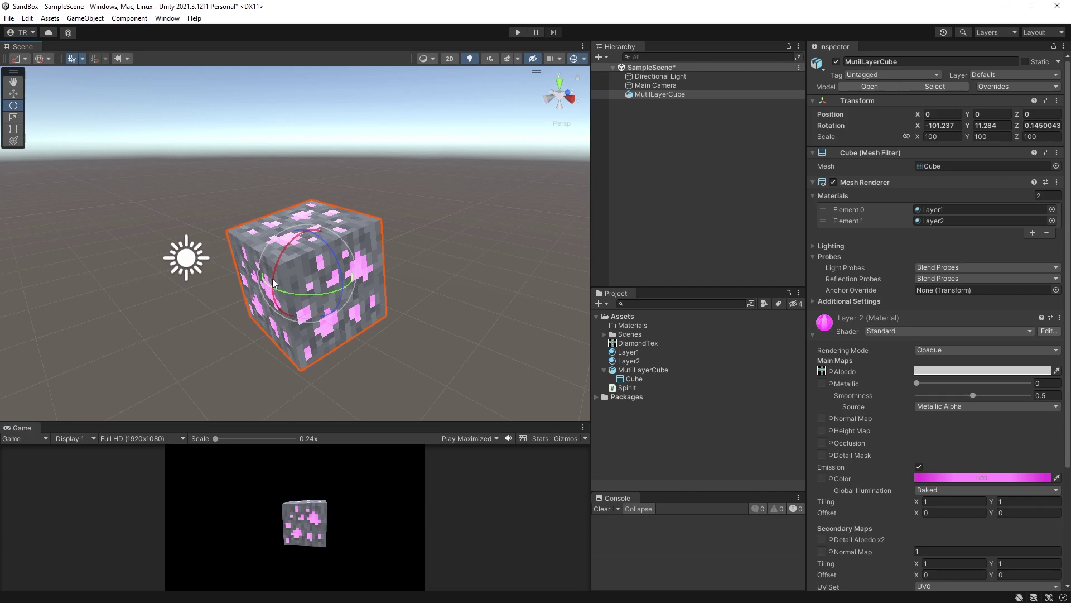
drag(273, 283, 335, 284)
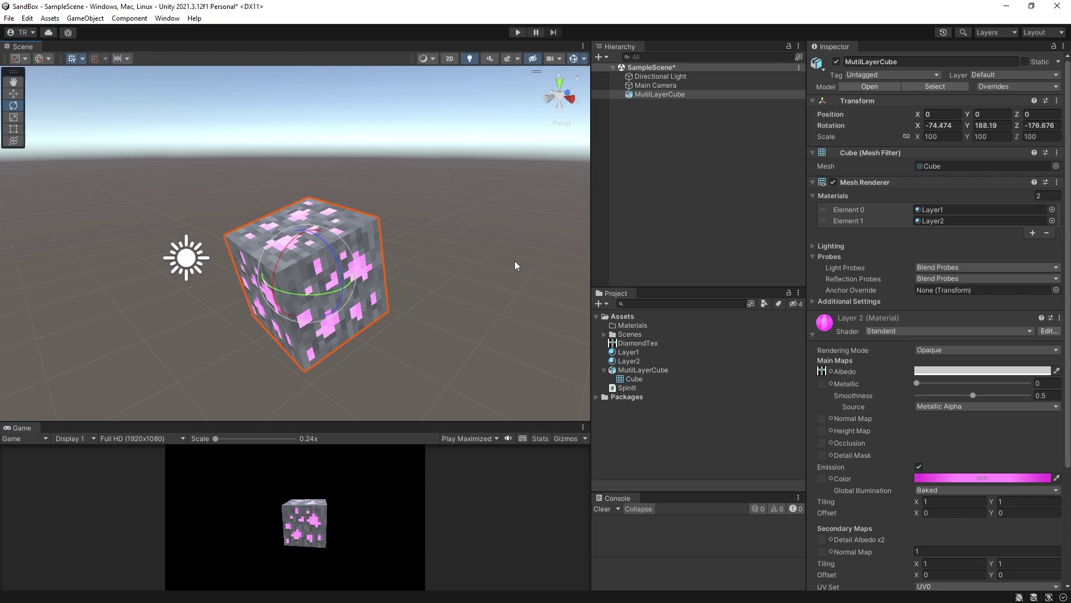
click(632, 353)
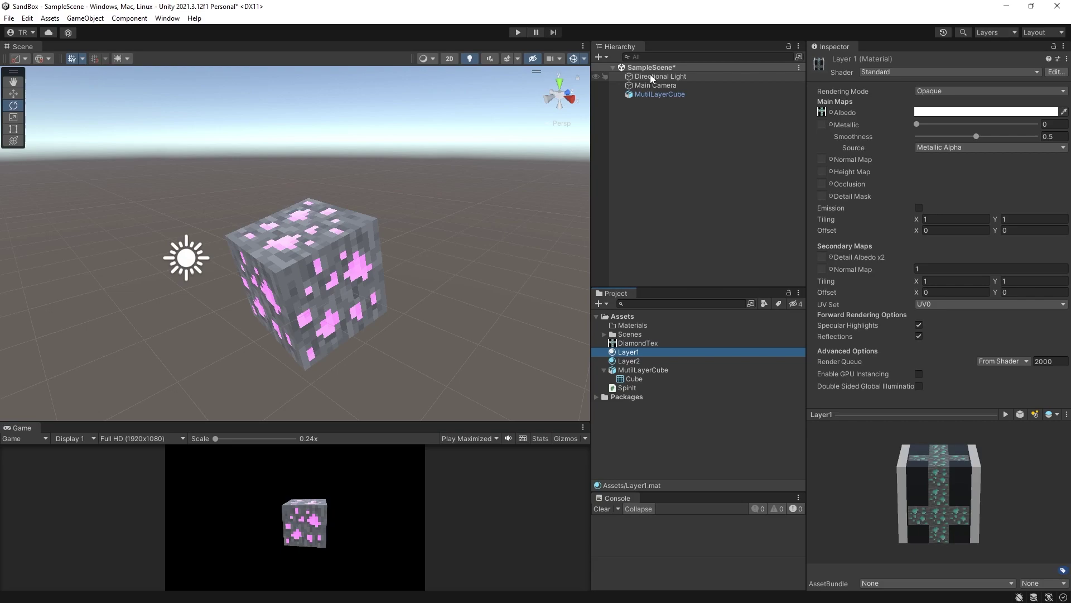
Step: Select MutilLayerCube and raise the Layer 2 material's Metallic to about 0.155
click(659, 93)
scroll(909, 392, down, 5)
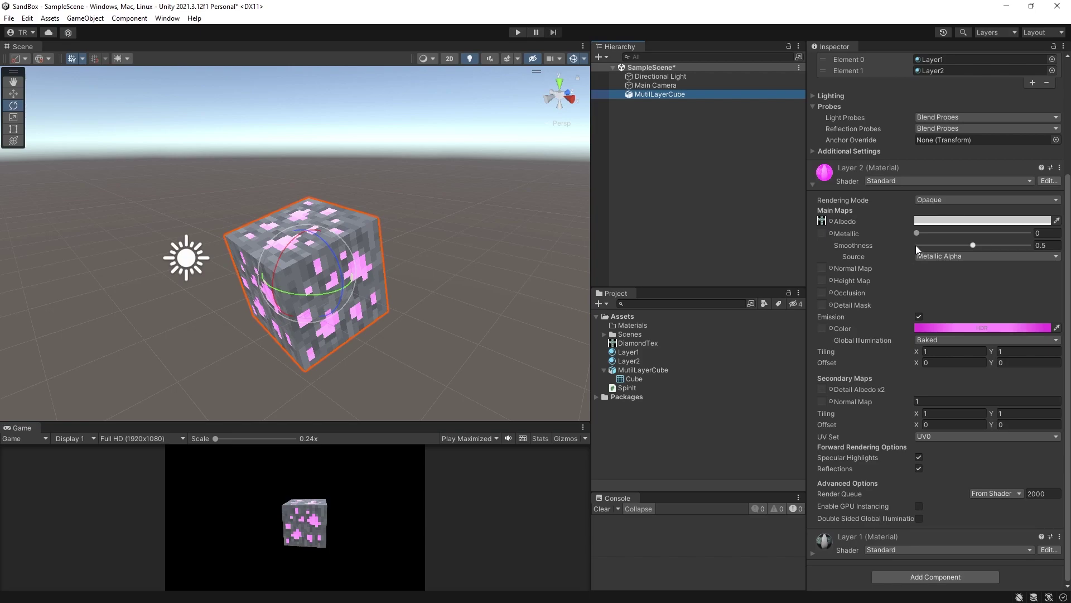
mouse_move(919, 234)
mouse_down()
mouse_move(1047, 236)
mouse_move(956, 238)
mouse_move(980, 244)
mouse_move(993, 233)
mouse_move(934, 233)
mouse_up()
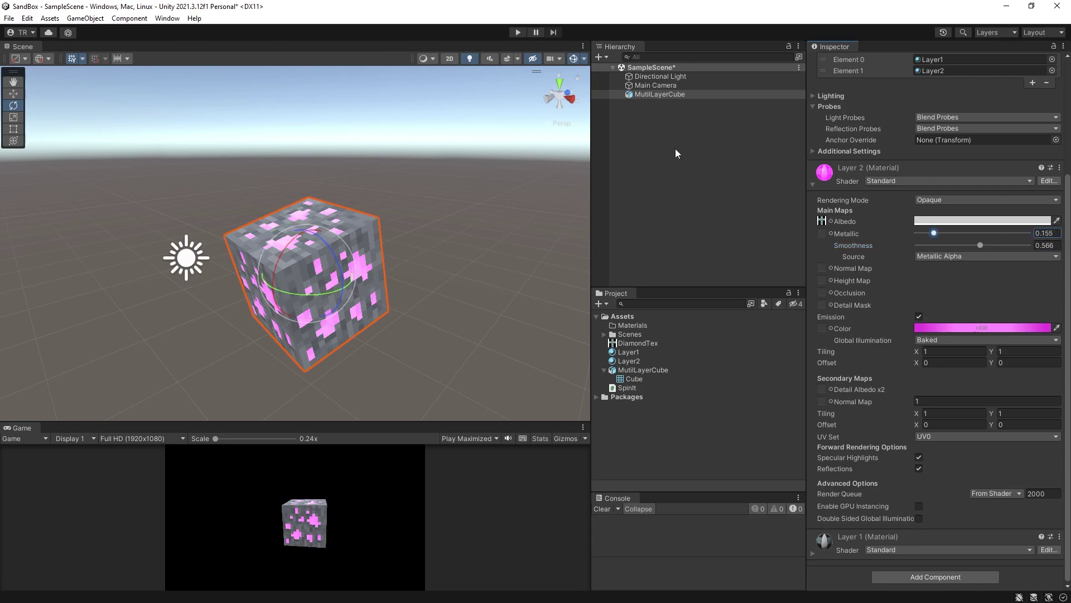